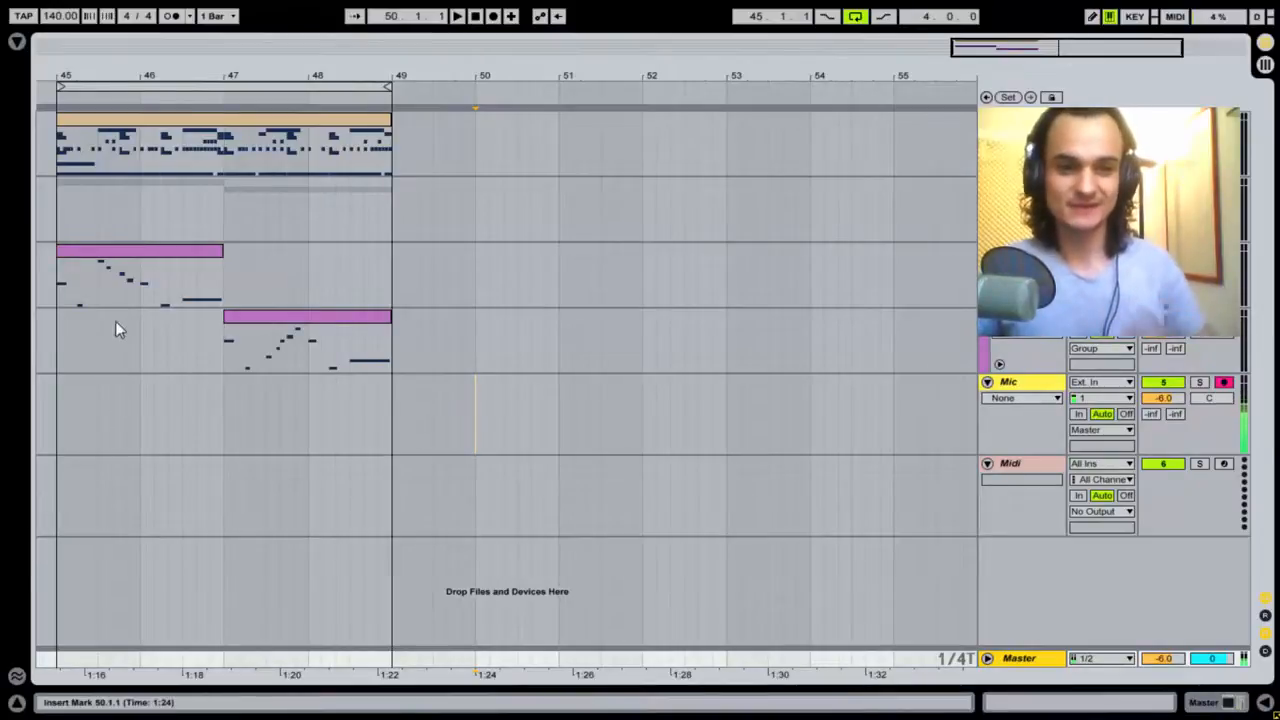
Play the looped section from the start of the first lead clip at bar 45, and stop playback.
{"action": "left_click", "coordinate": [121, 256]}
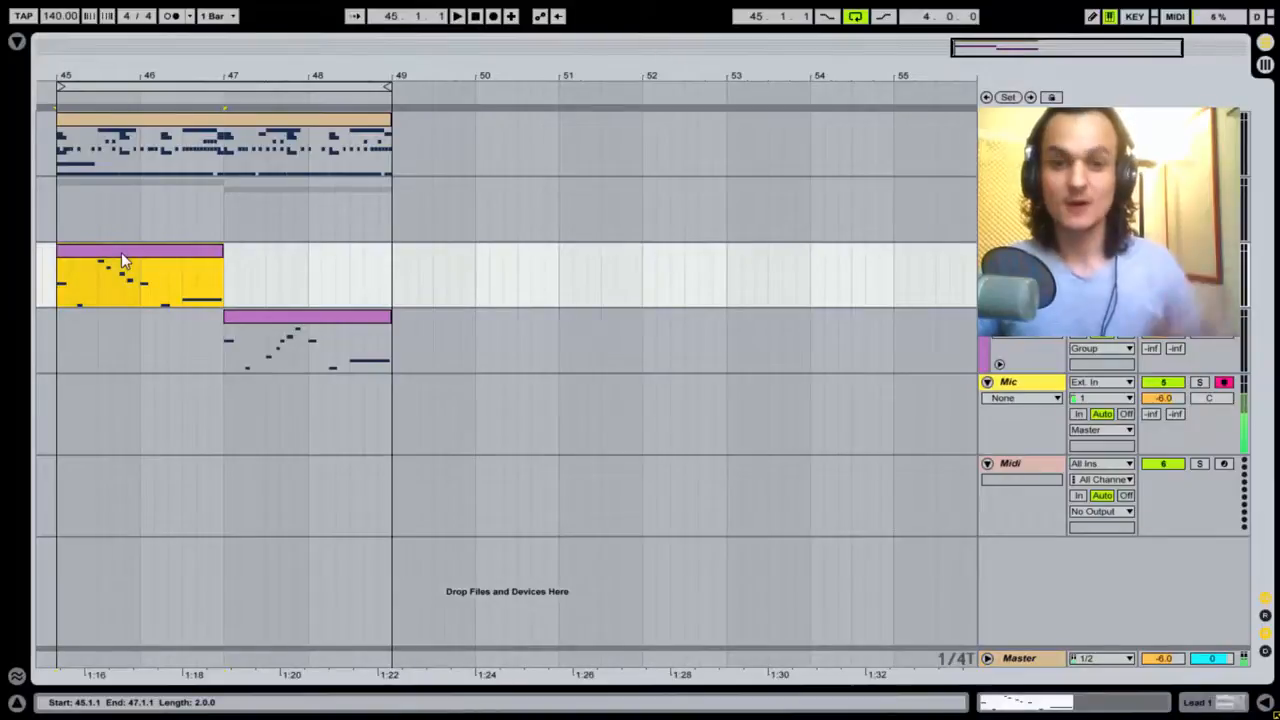
{"action": "key", "text": "space"}
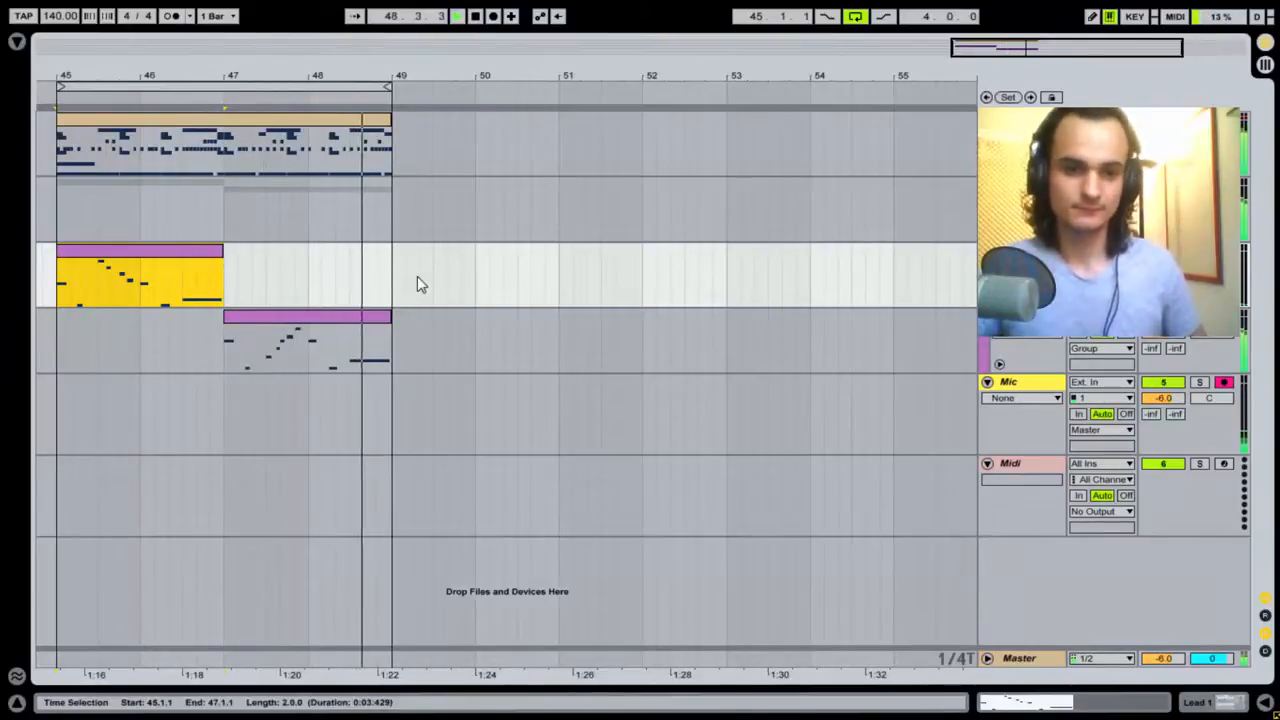
{"action": "left_click", "coordinate": [352, 297]}
{"action": "key", "text": "space"}
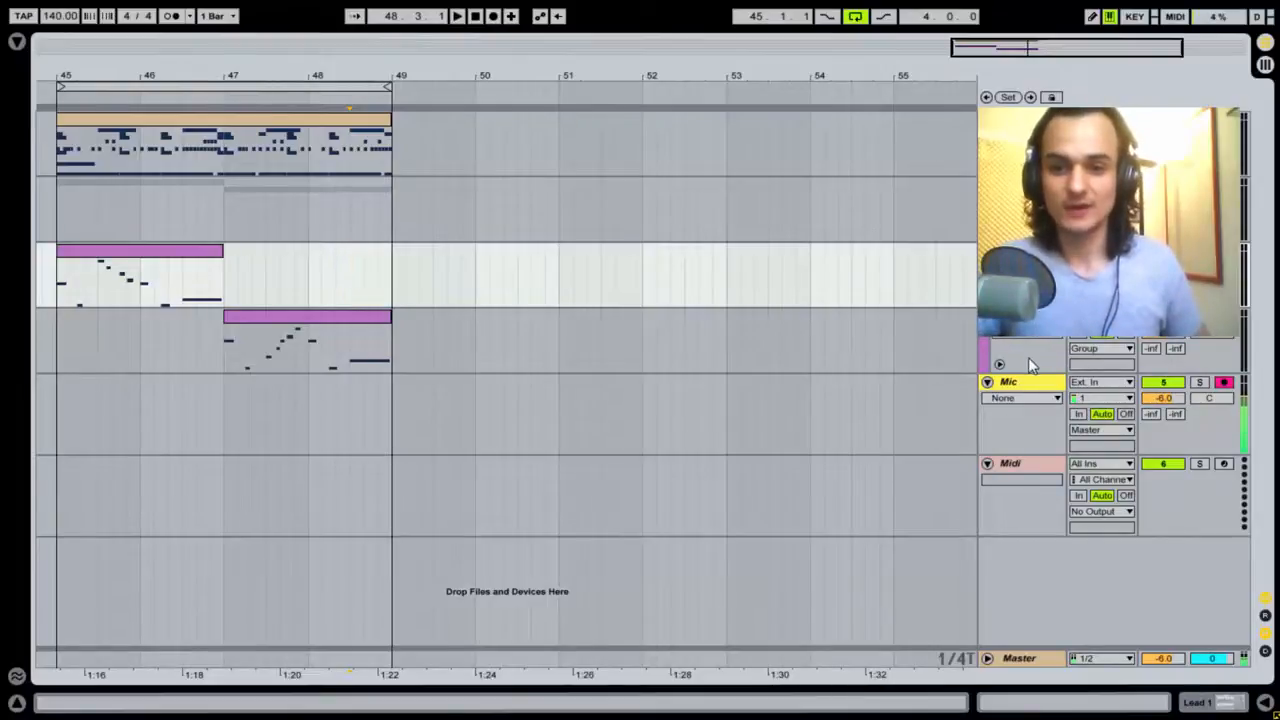
Show the Lead 1 track's device chain and expand the EQ Eight at its end.
{"action": "left_click", "coordinate": [1218, 700]}
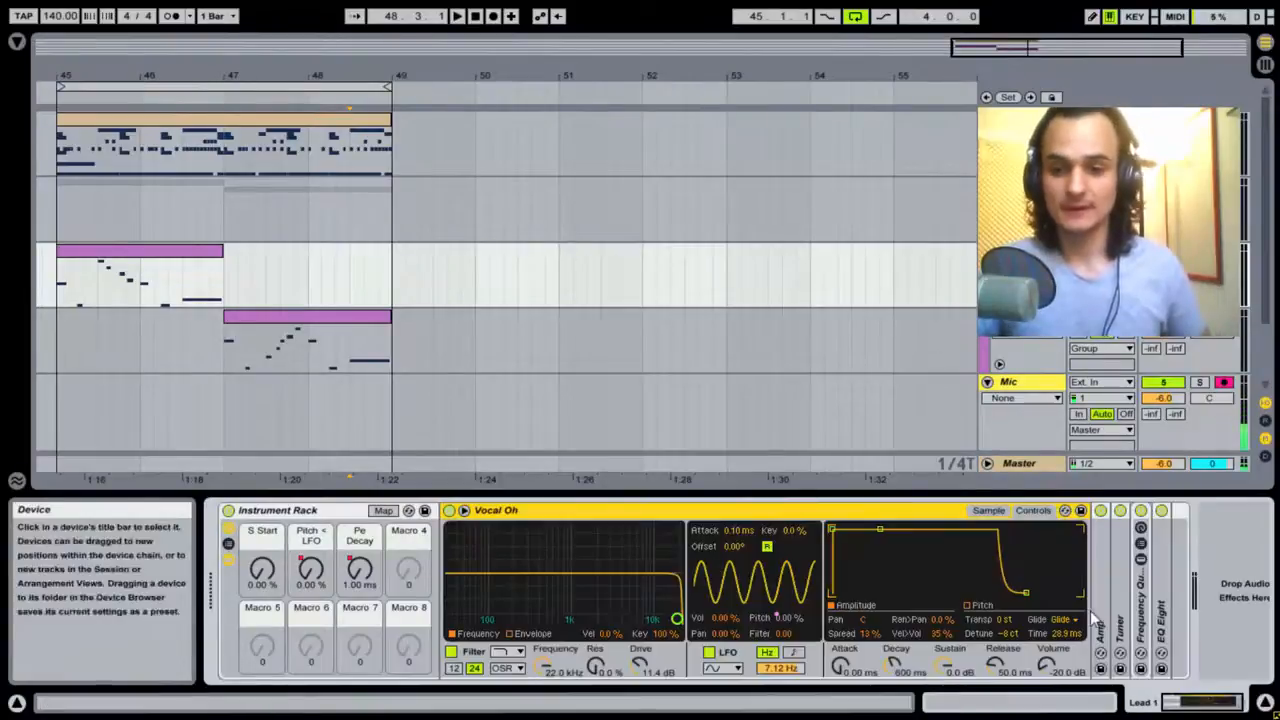
{"action": "left_click", "coordinate": [1200, 710]}
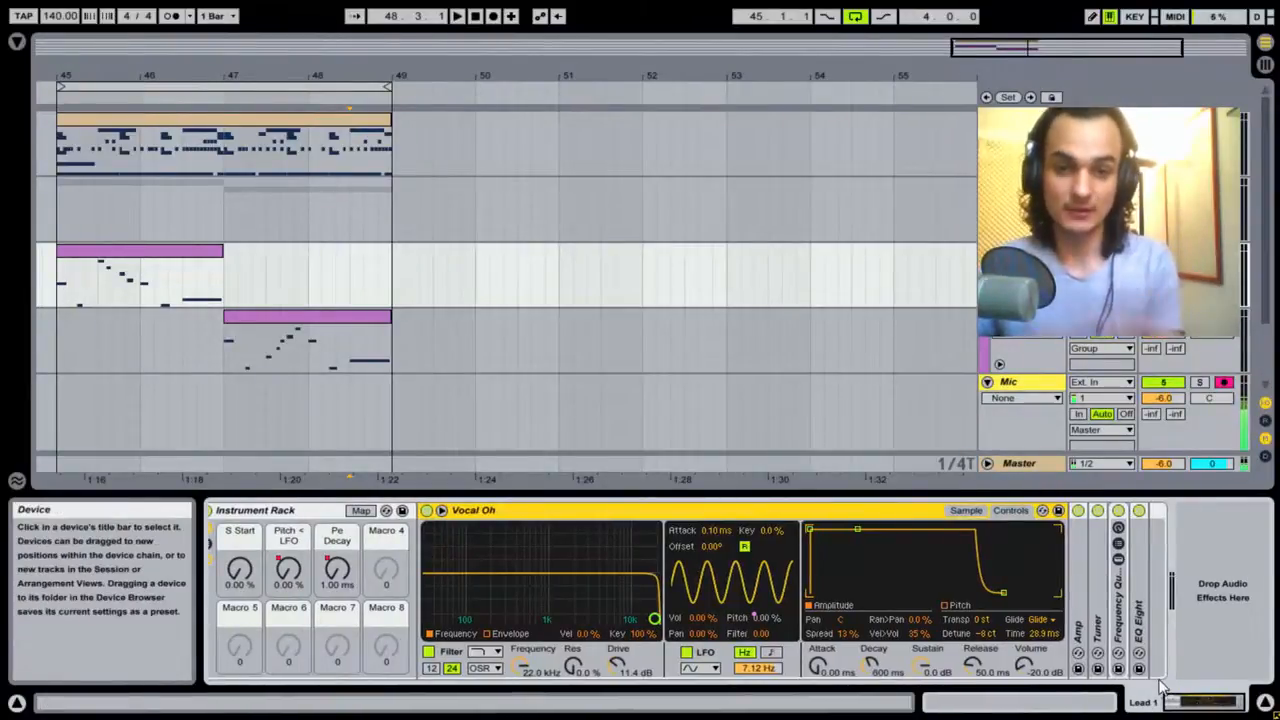
{"action": "double_click", "coordinate": [1139, 620]}
{"action": "left_click_drag", "start_coordinate": [1190, 703], "coordinate": [1228, 703]}
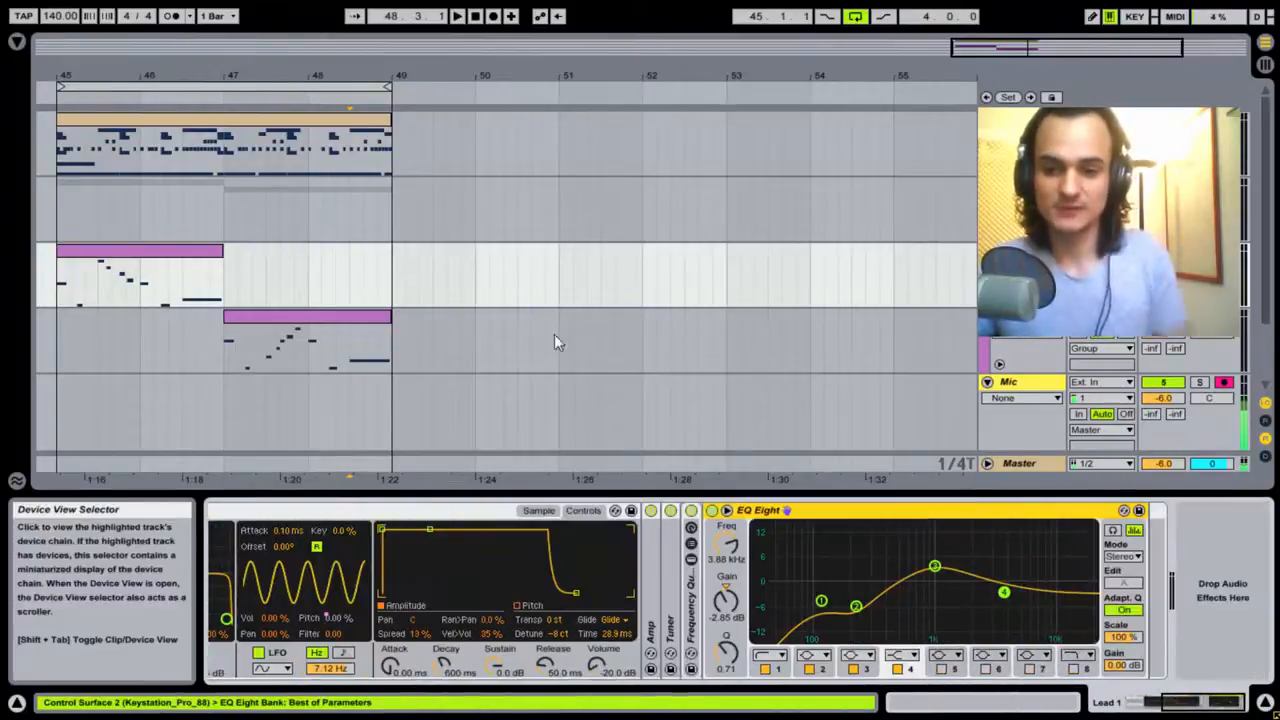
Play the first lead clip with the Mic track briefly muted to examine its spectrum in EQ Eight, stopping and unmuting at the end.
{"action": "left_click", "coordinate": [97, 252]}
{"action": "key", "text": "space"}
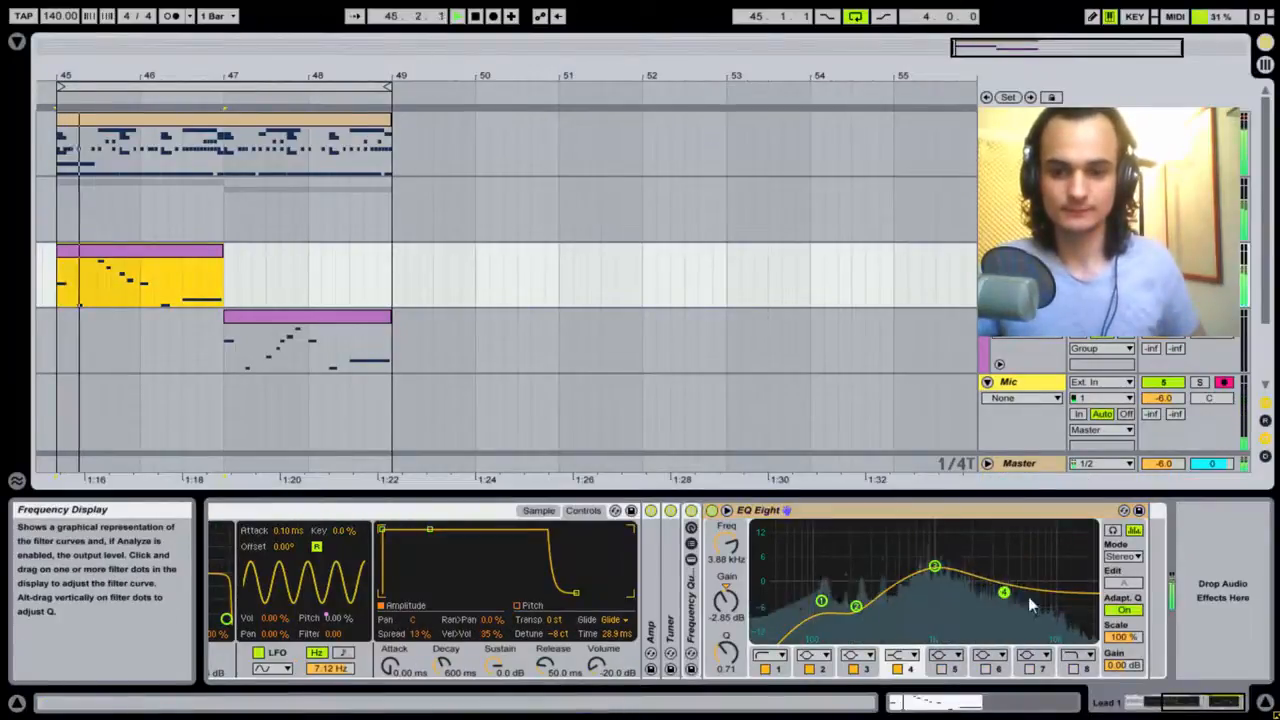
{"action": "left_click", "coordinate": [1163, 383]}
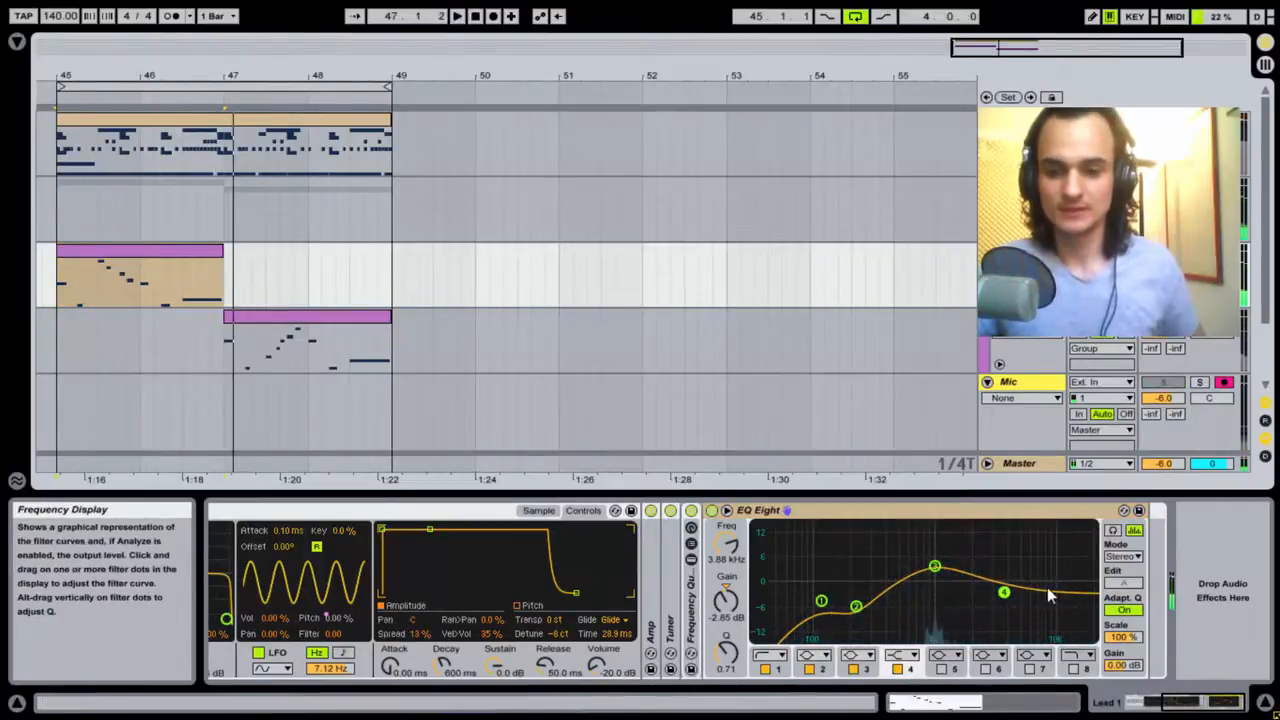
{"action": "key", "text": "space"}
{"action": "left_click", "coordinate": [1163, 383]}
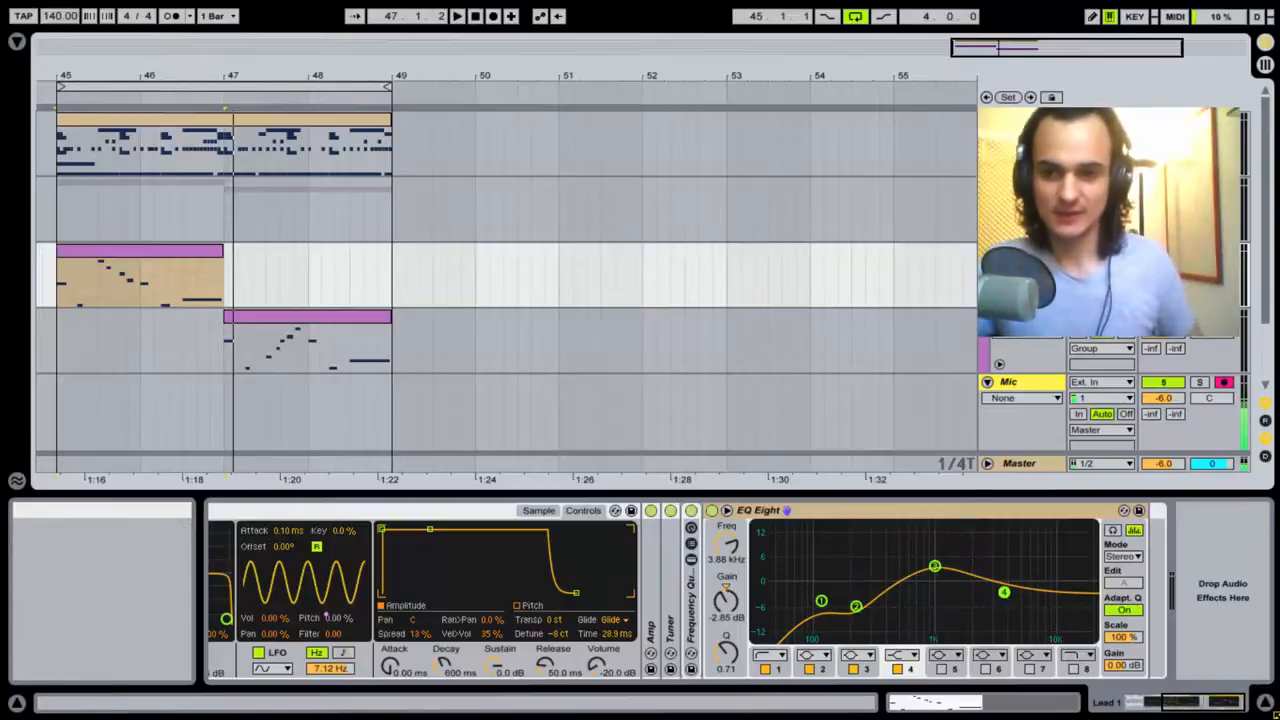
Audition the lead sound by playing the same note through successively lower octaves while watching the EQ Eight spectrum.
{"action": "key", "text": "z"}
{"action": "key", "text": "a"}
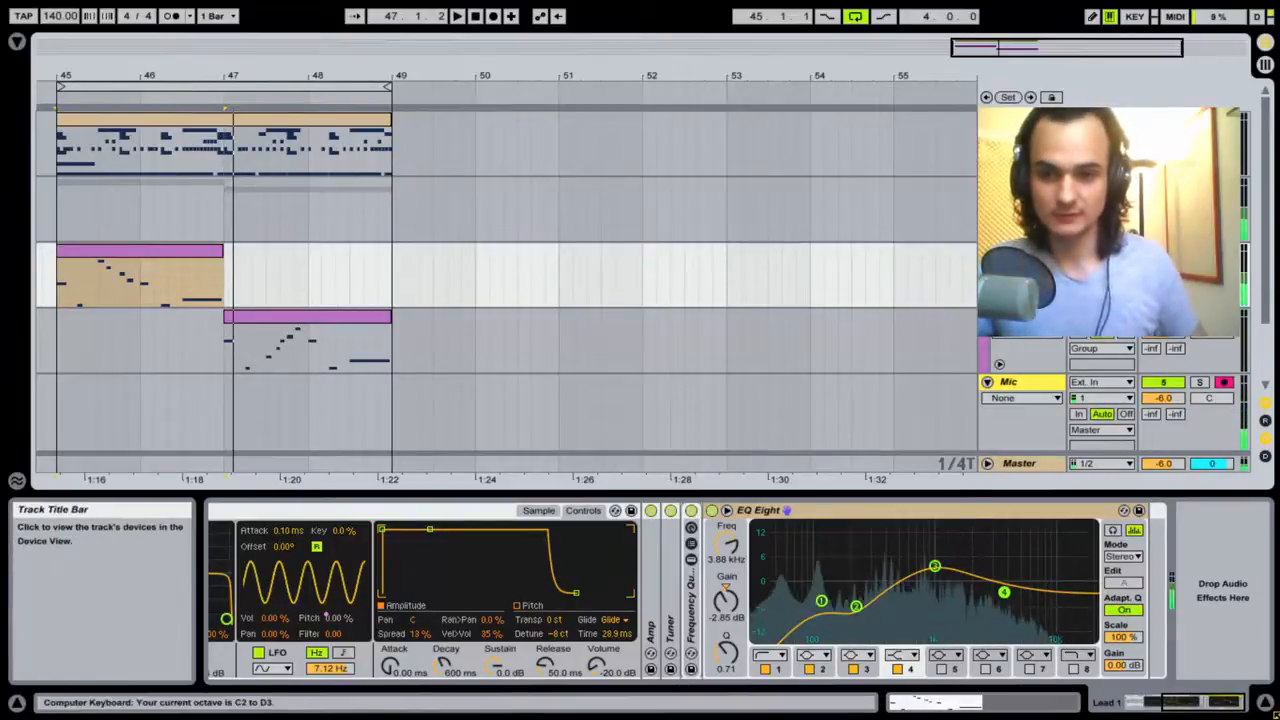
{"action": "key", "text": "z"}
{"action": "key", "text": "a"}
{"action": "key", "text": "z"}
{"action": "key", "text": "a"}
{"action": "key", "text": "z"}
{"action": "key", "text": "a"}
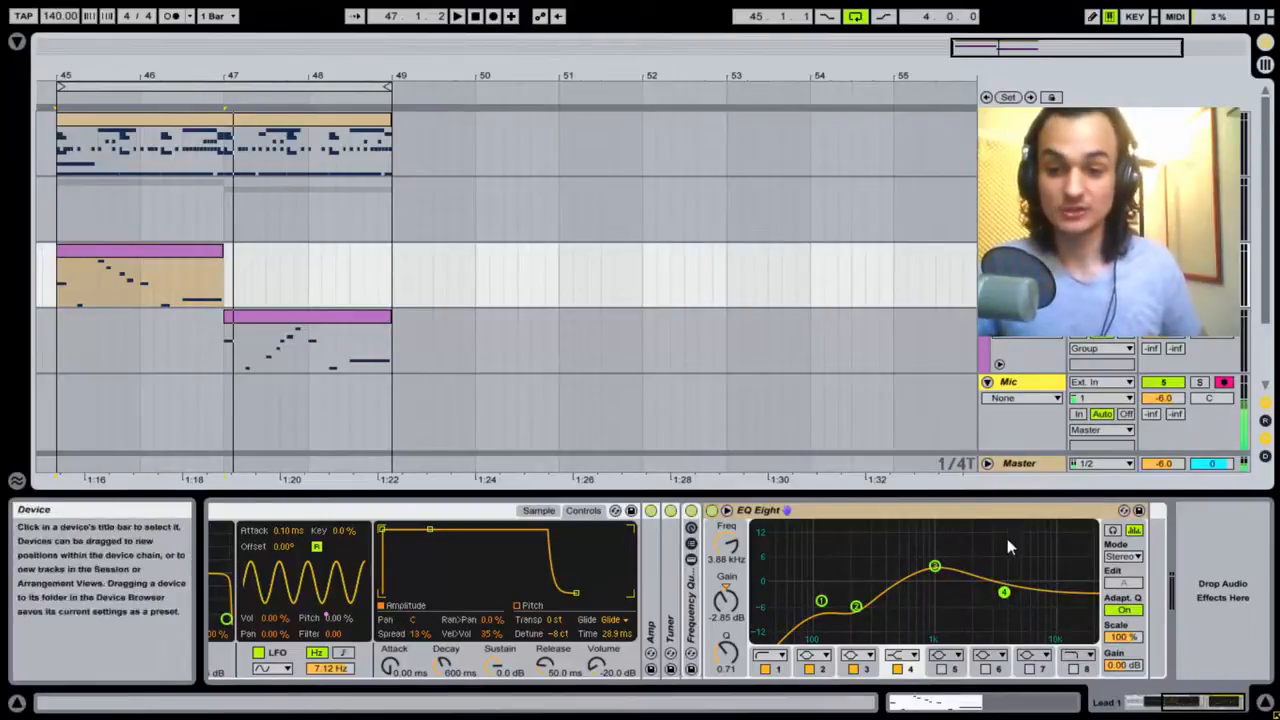
{"action": "key", "text": "a"}
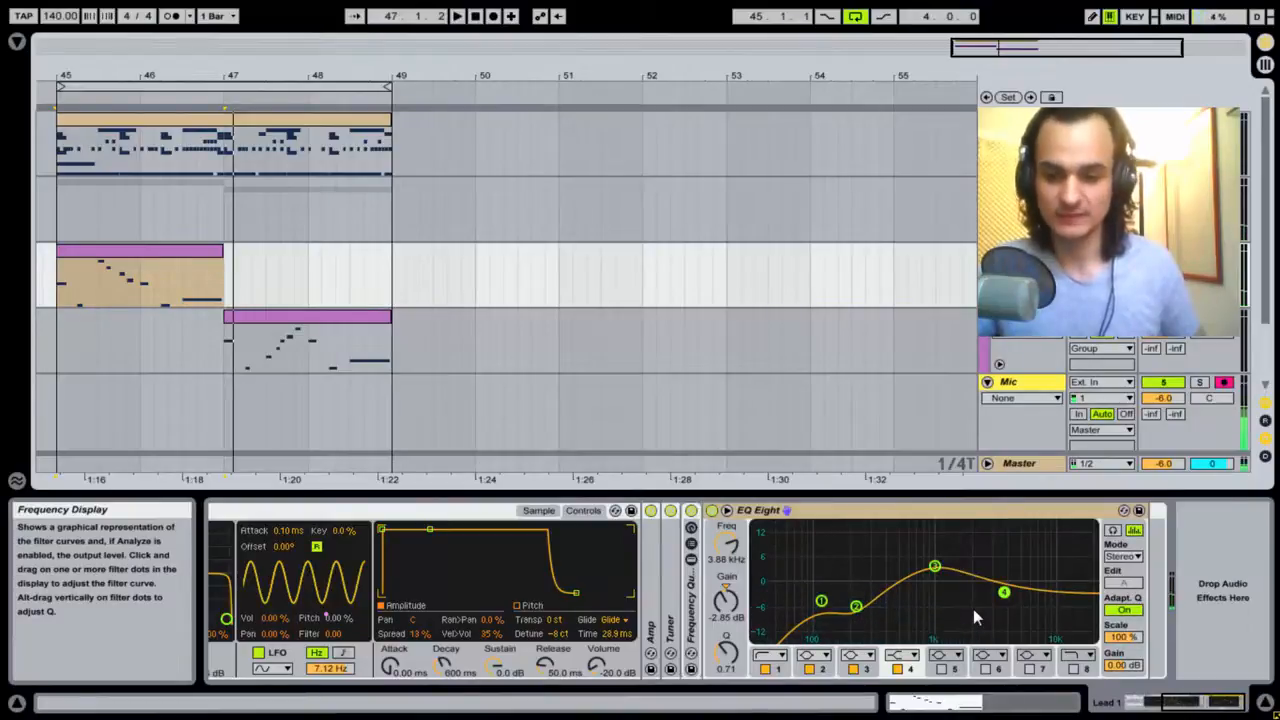
Play the lead's low note again while raising the keyboard octave, and collapse the EQ Eight device.
{"action": "left_click", "coordinate": [1066, 514]}
{"action": "key", "text": "a"}
{"action": "key", "text": "x"}
{"action": "key", "text": "a"}
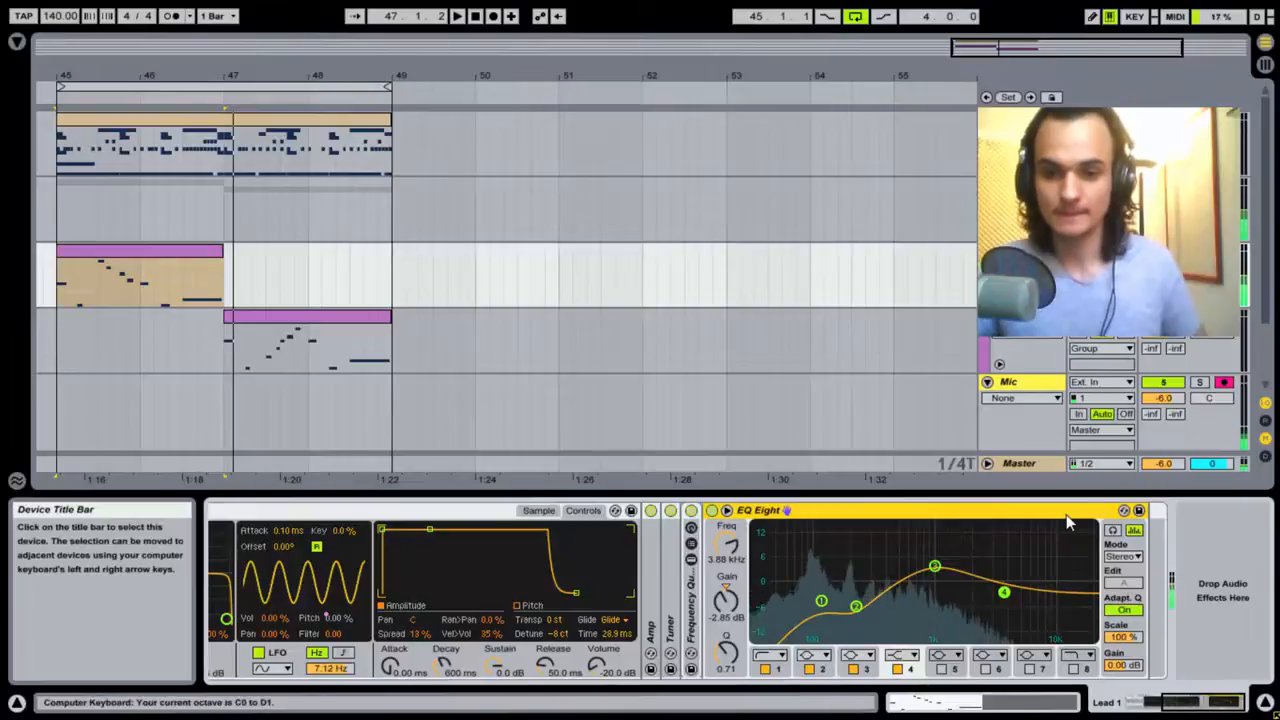
{"action": "key", "text": "x"}
{"action": "key", "text": "x"}
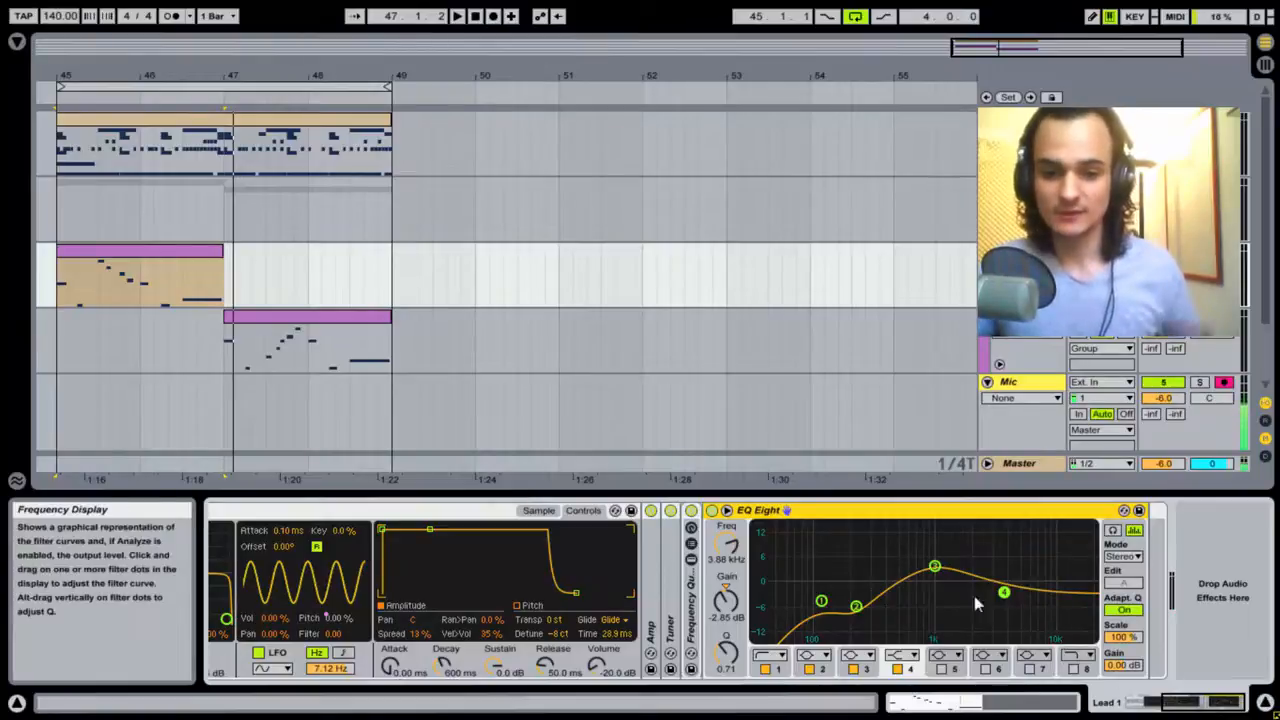
{"action": "double_click", "coordinate": [952, 513]}
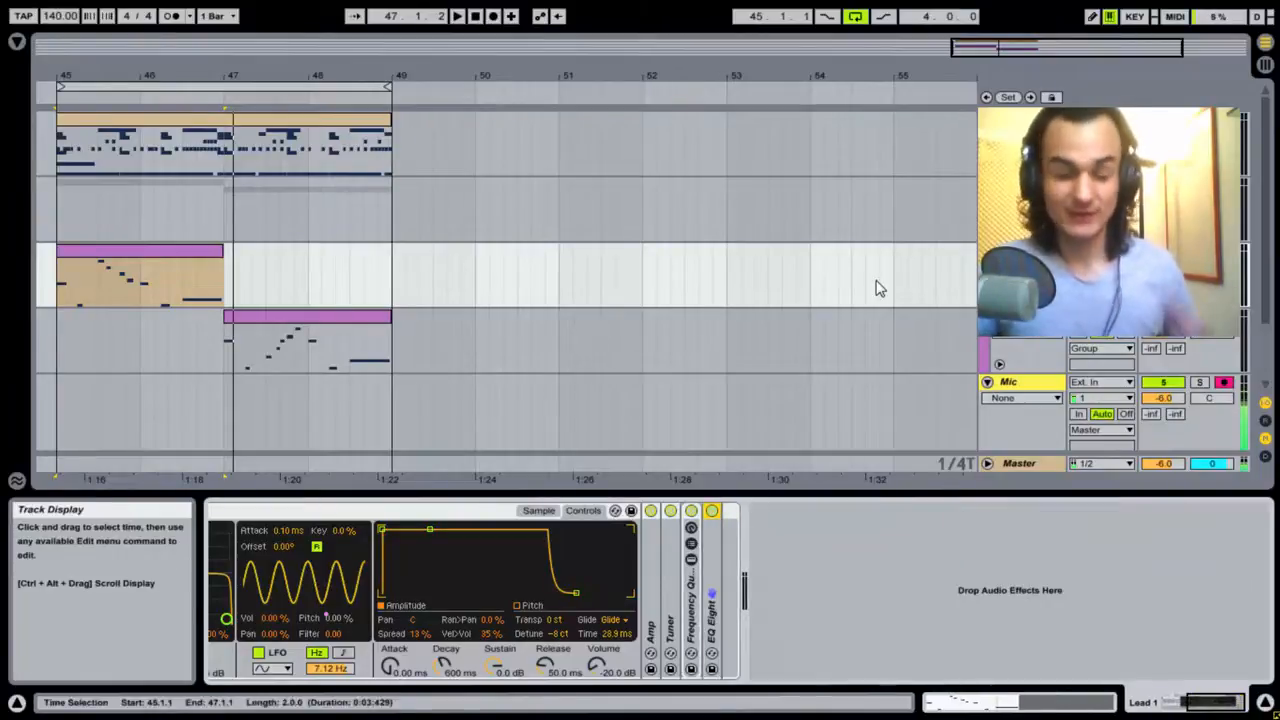
Record a short voice clip of just under one bar on the Mic track from bar 51.
{"action": "left_click", "coordinate": [1005, 384]}
{"action": "left_click", "coordinate": [617, 397]}
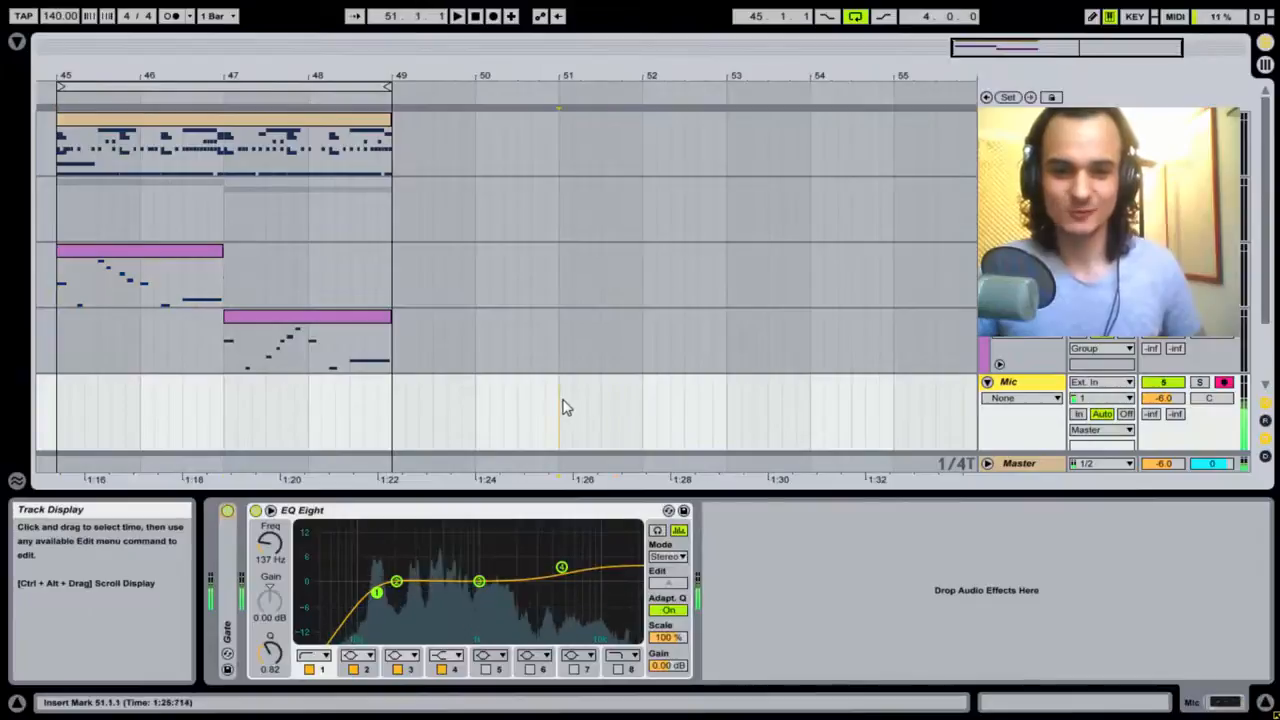
{"action": "left_click", "coordinate": [493, 17]}
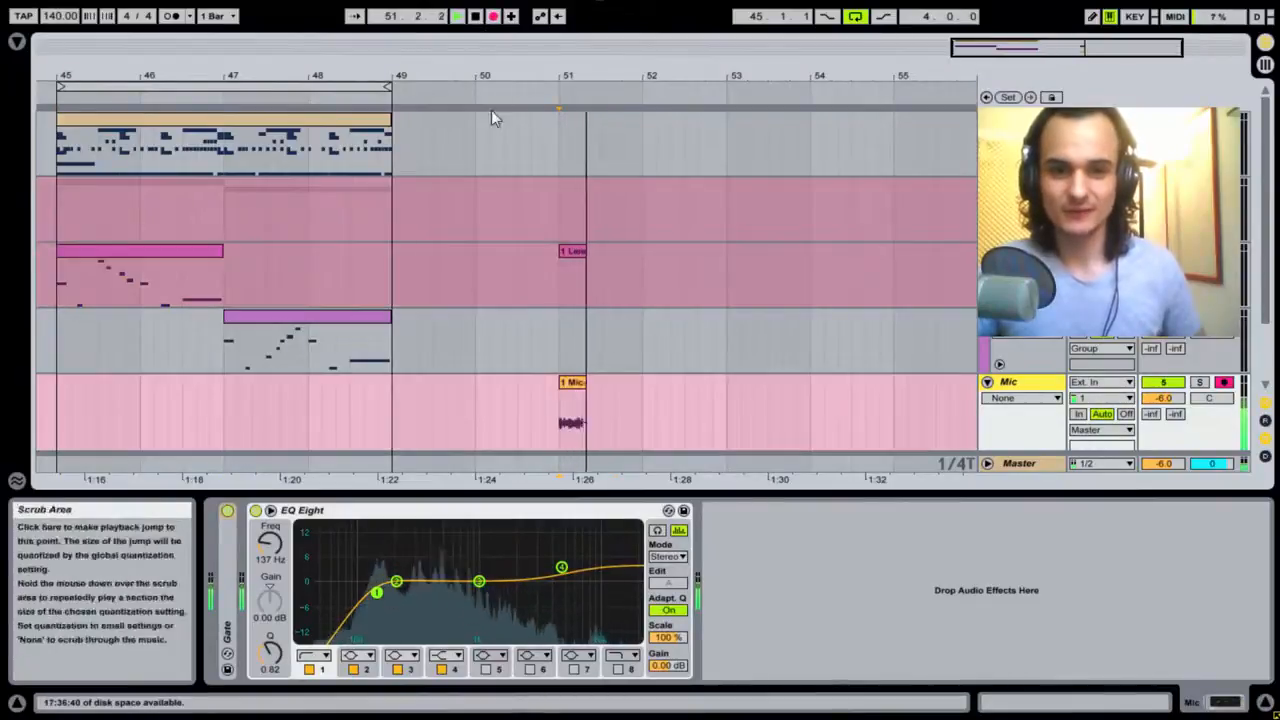
{"action": "key", "text": "space"}
Delete the unwanted clip recorded on the lead track at bar 51 and hide the info view.
{"action": "left_click", "coordinate": [599, 255]}
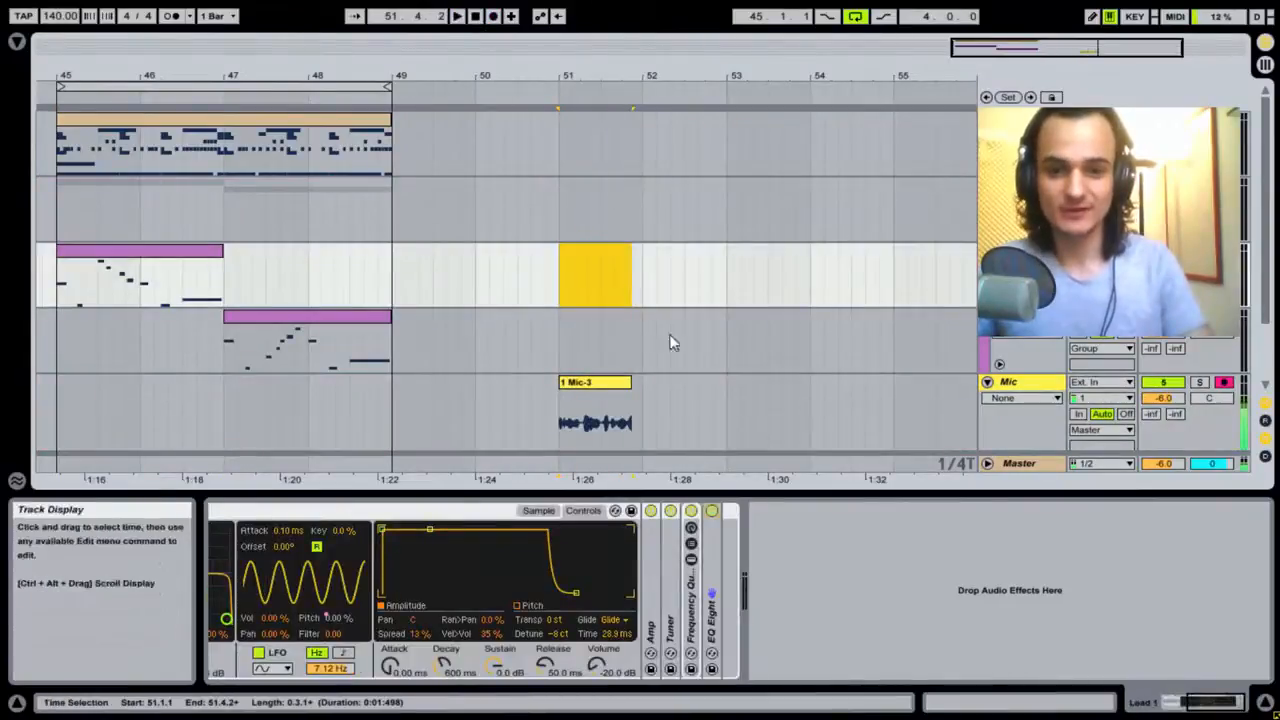
{"action": "scroll", "coordinate": [883, 329], "scroll_direction": "down", "scroll_amount": 2}
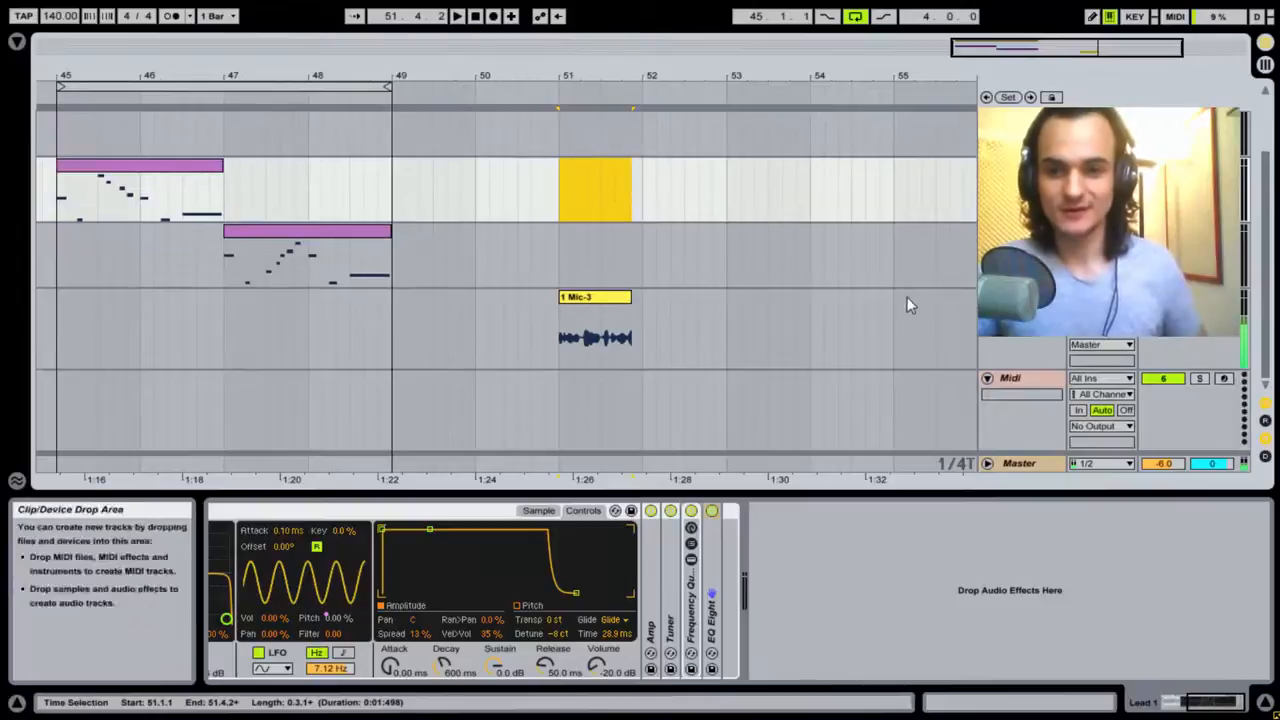
{"action": "left_click", "coordinate": [597, 297]}
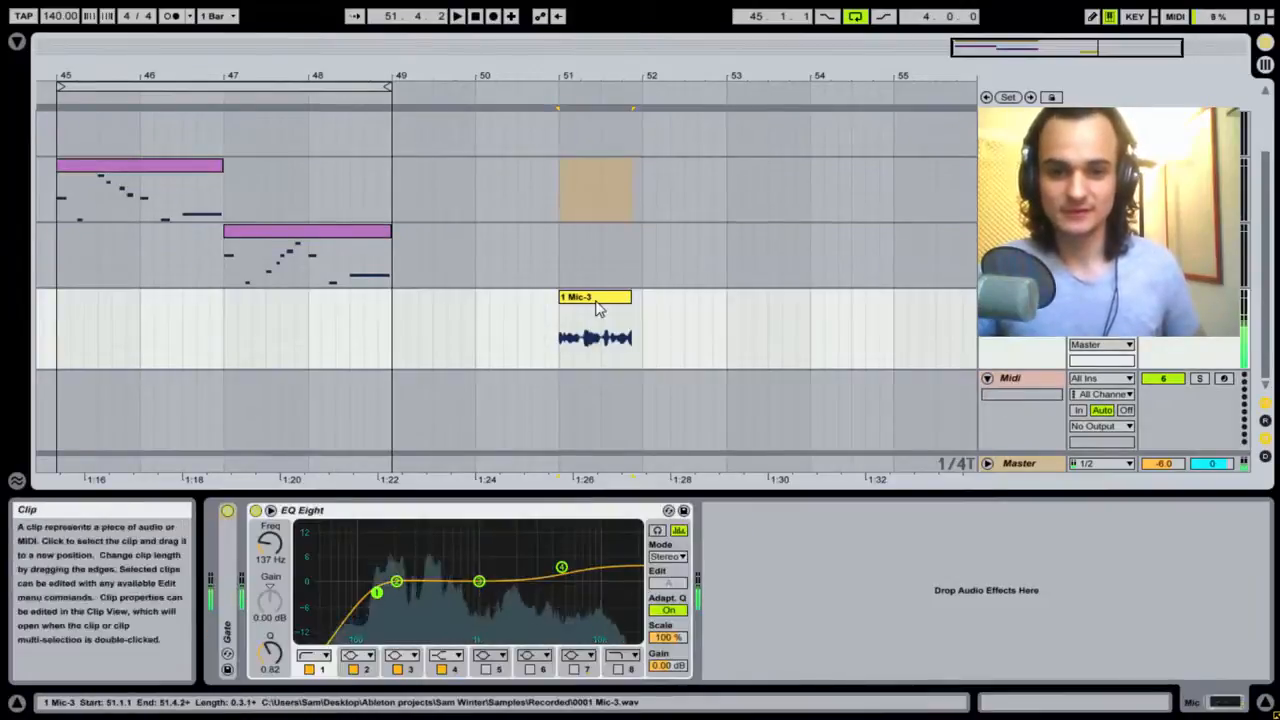
{"action": "left_click", "coordinate": [597, 338]}
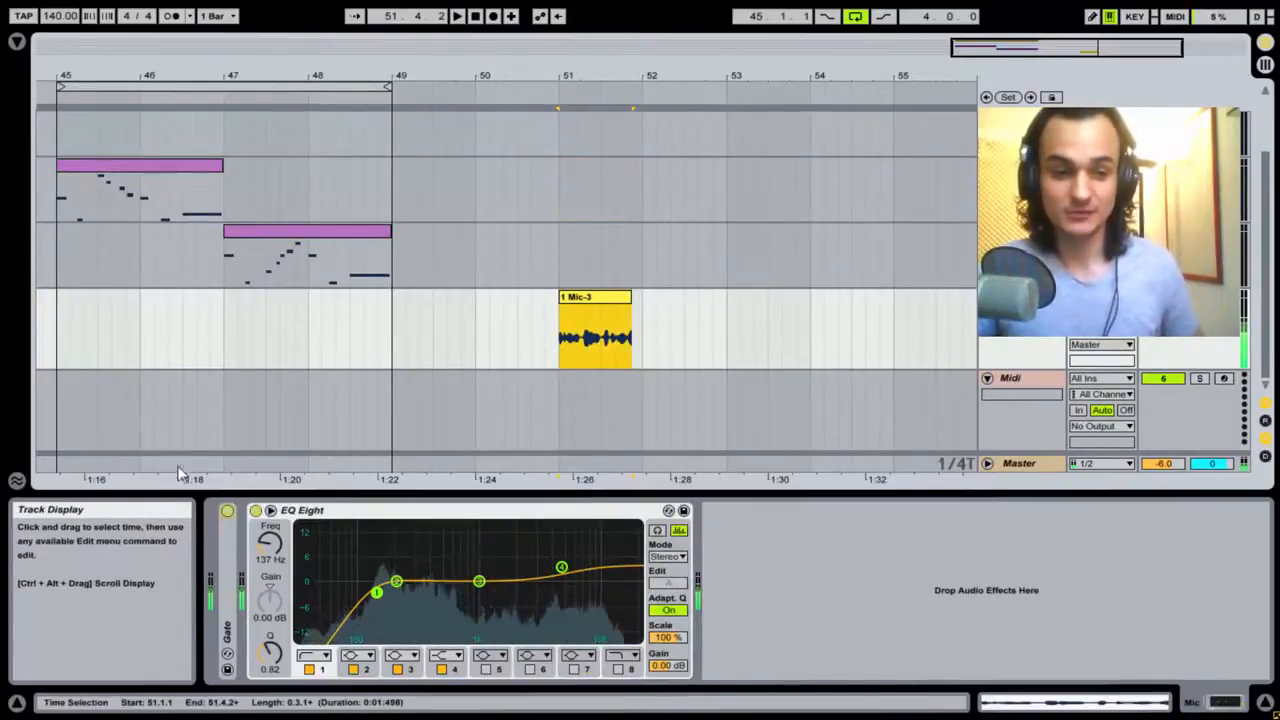
{"action": "left_click", "coordinate": [16, 702]}
{"action": "left_click", "coordinate": [519, 329]}
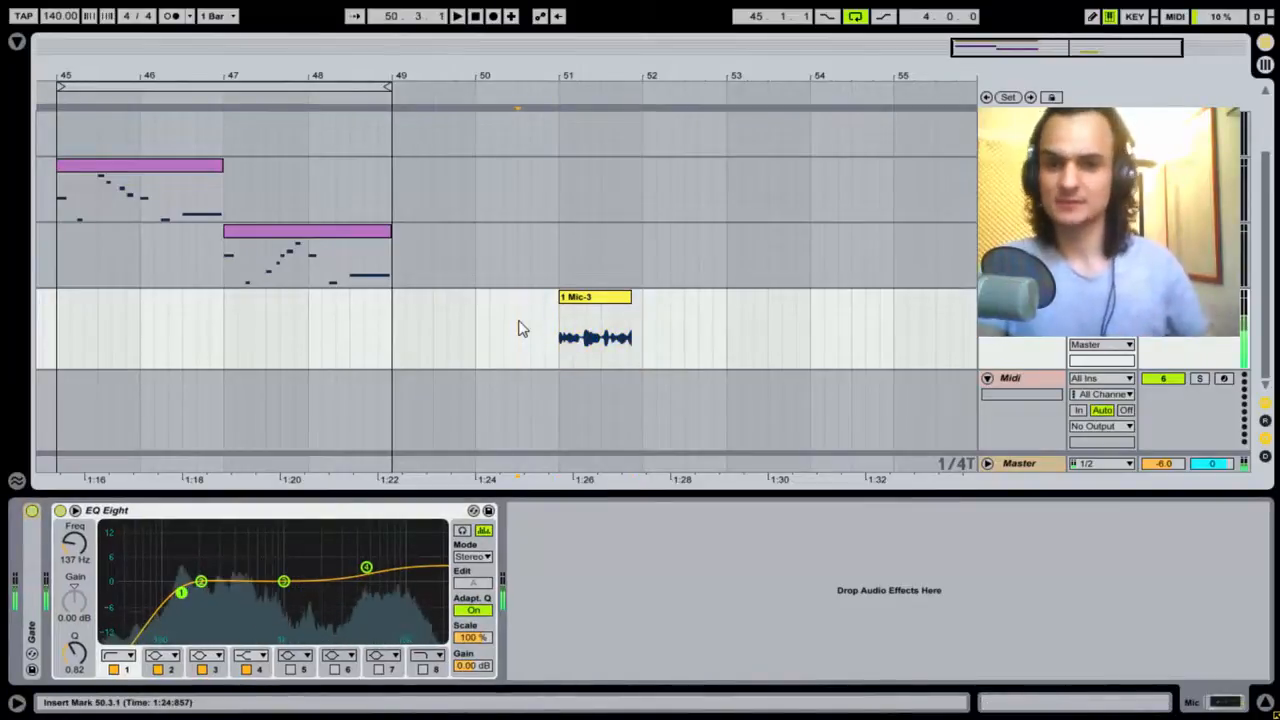
Load the recorded Mic-3 clip as a sample instrument on the empty Midi track.
{"action": "left_click", "coordinate": [1018, 382]}
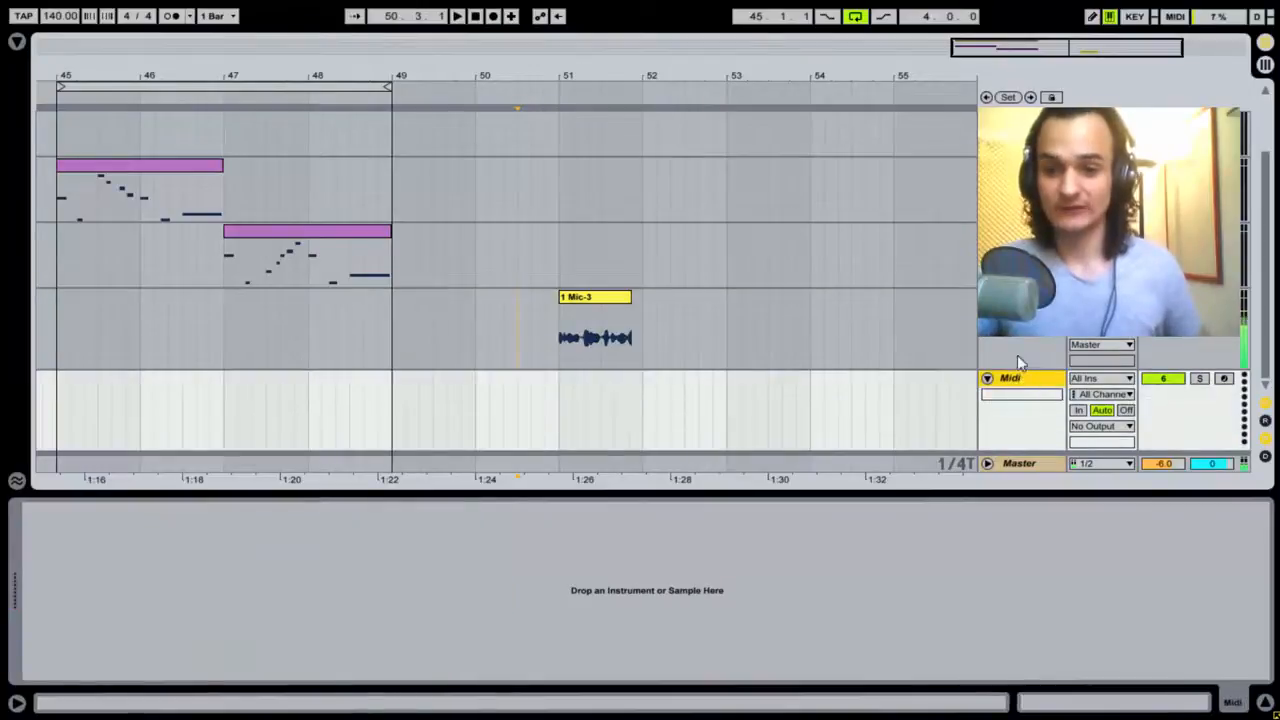
{"action": "left_click", "coordinate": [1018, 355]}
{"action": "left_click", "coordinate": [1039, 384]}
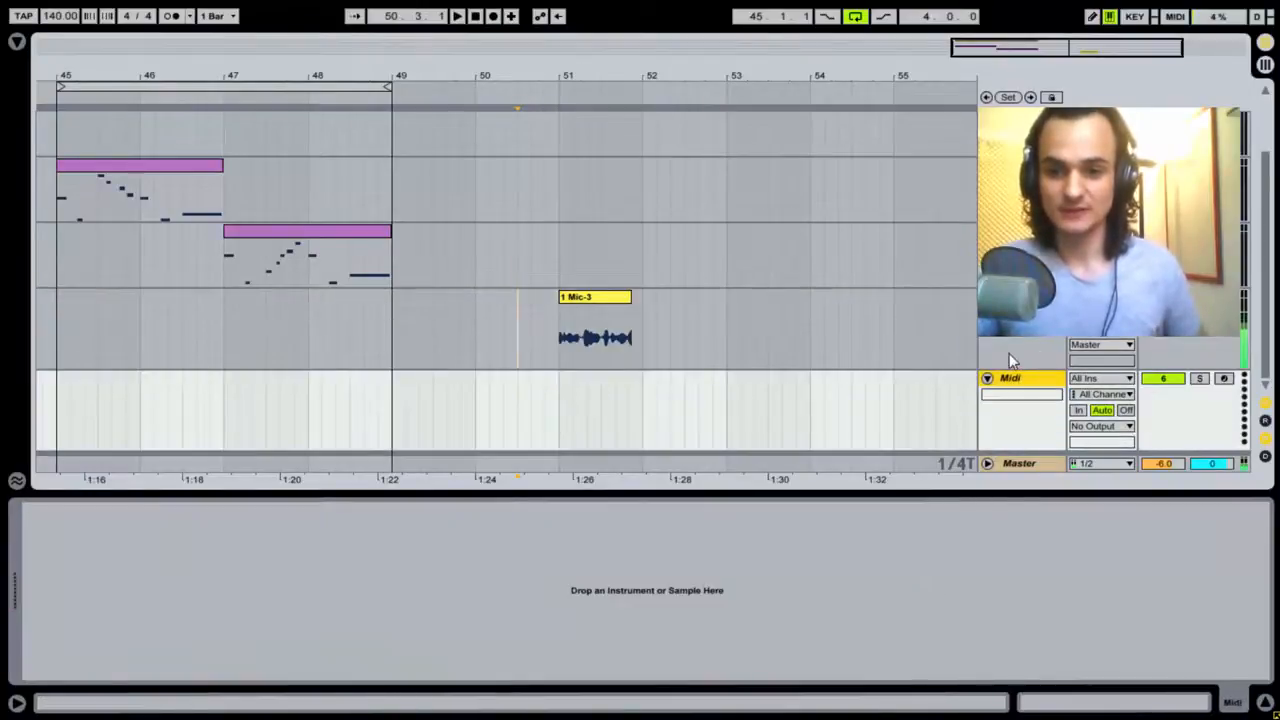
{"action": "left_click", "coordinate": [1010, 356]}
{"action": "left_click", "coordinate": [998, 381]}
{"action": "left_click_drag", "start_coordinate": [577, 299], "coordinate": [610, 606]}
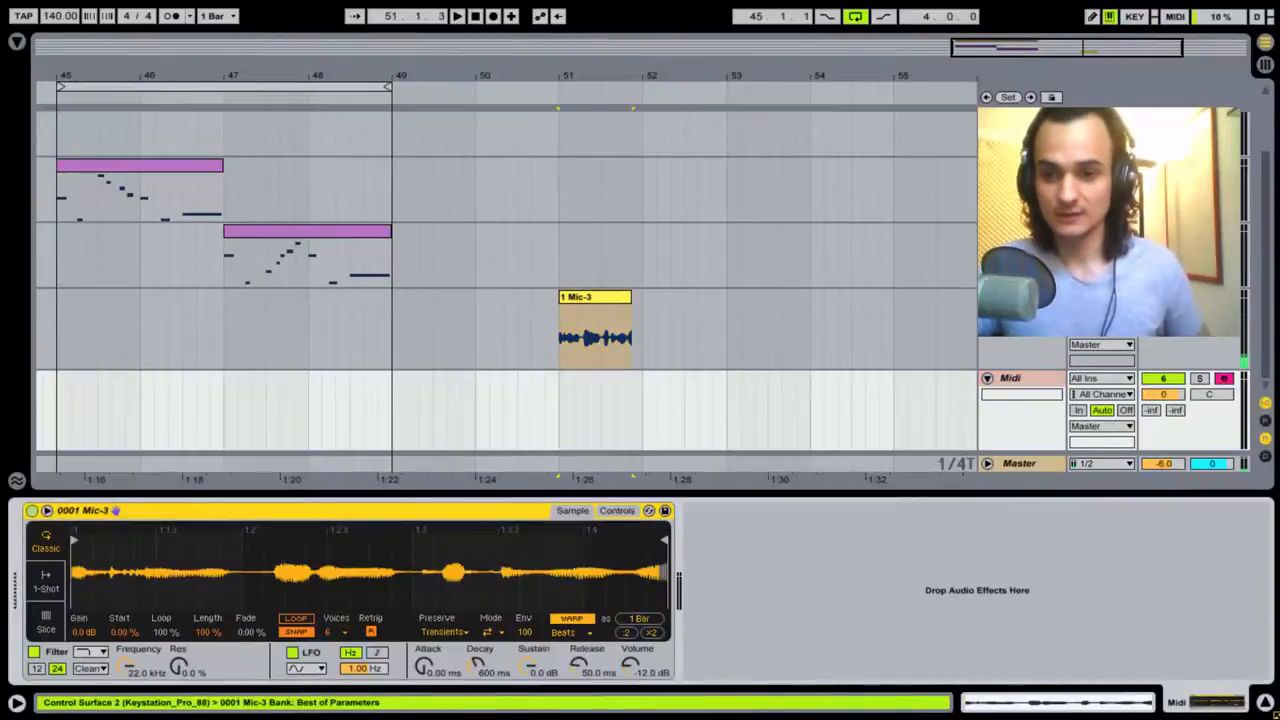
Delete the Mic-3 clip from the Mic track and reselect the Midi track at bar 51.
{"action": "left_click", "coordinate": [414, 349]}
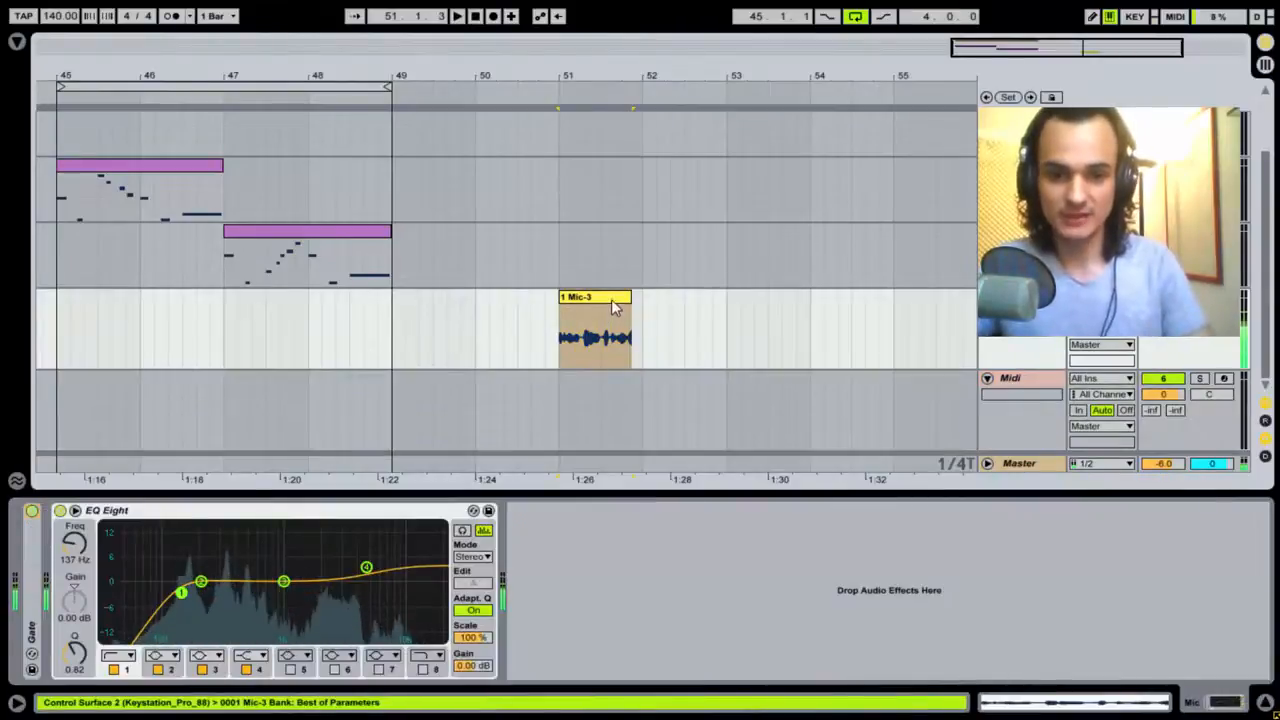
{"action": "left_click", "coordinate": [609, 297]}
{"action": "left_click", "coordinate": [1127, 432]}
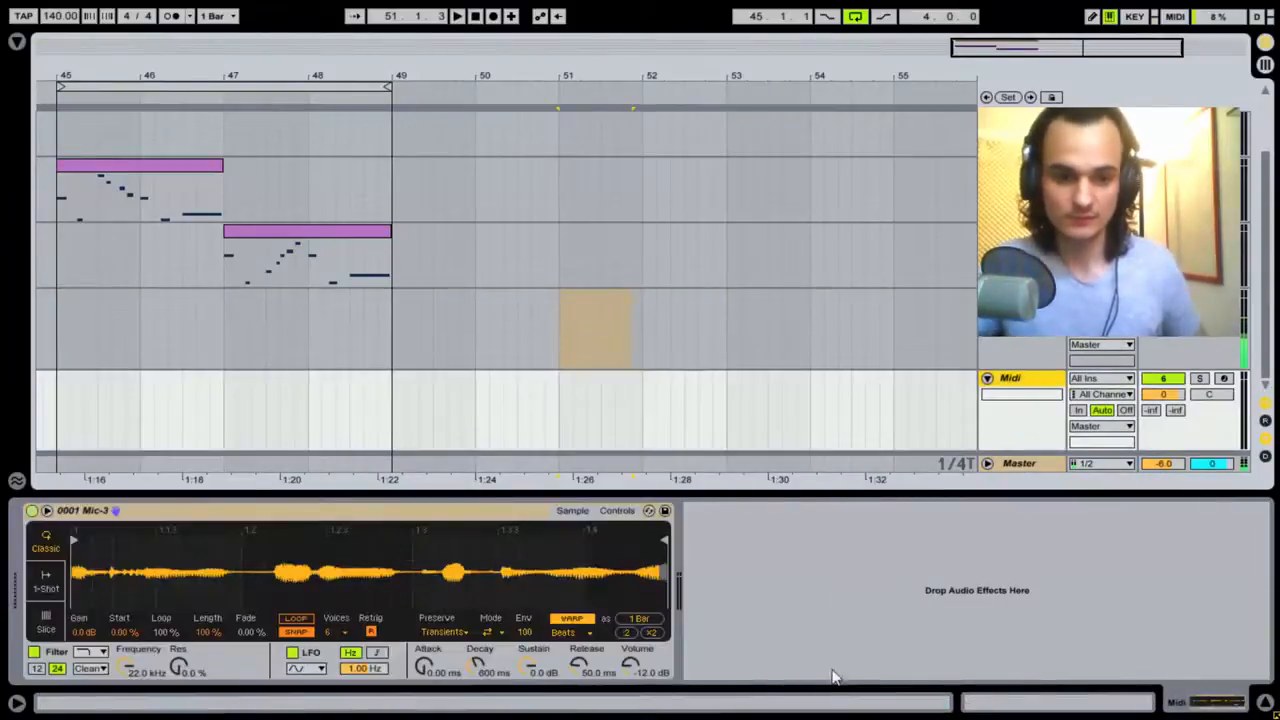
{"action": "left_click", "coordinate": [564, 423]}
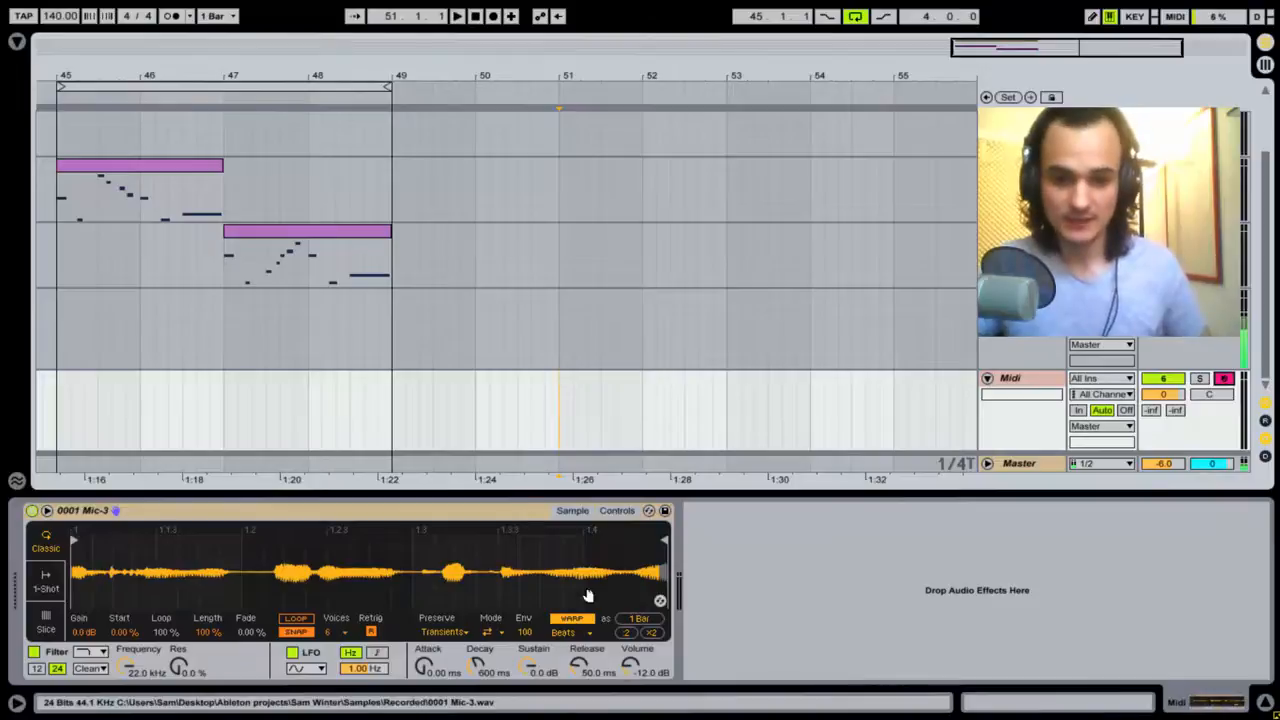
Turn off Warp for the Mic-3 sample and limit its Voices to 1.
{"action": "left_click", "coordinate": [575, 622]}
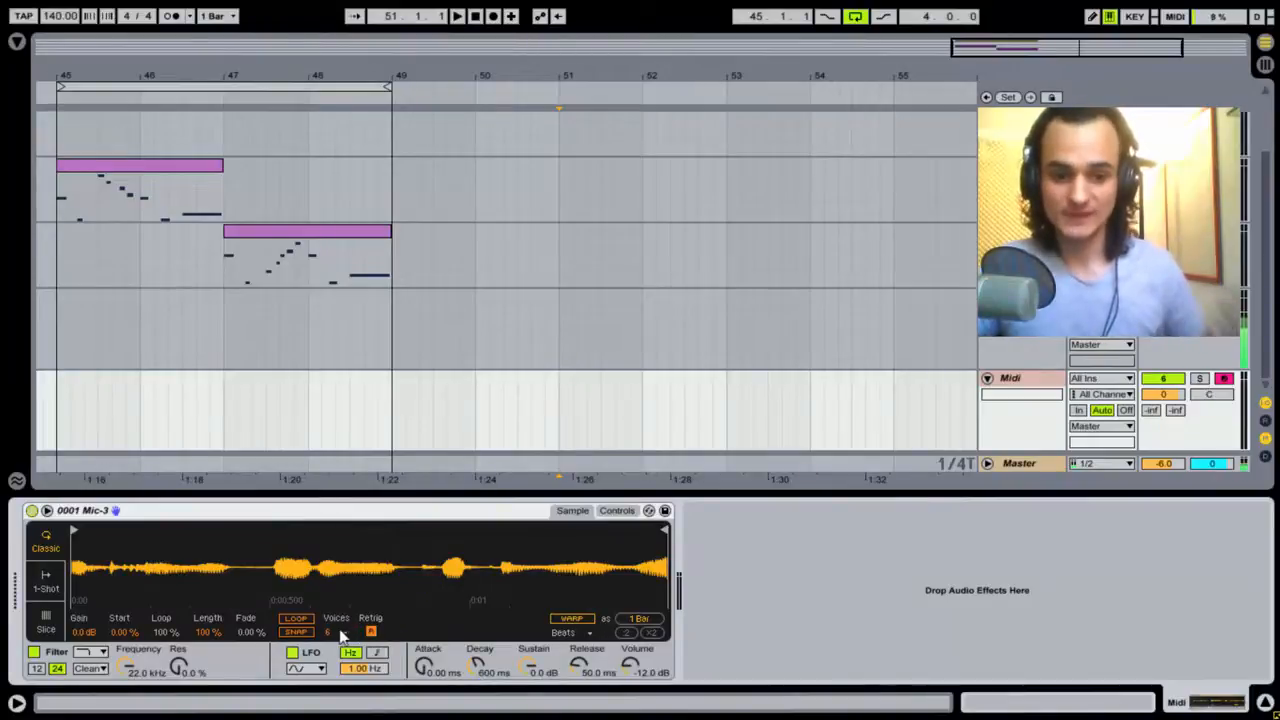
{"action": "left_click", "coordinate": [343, 632]}
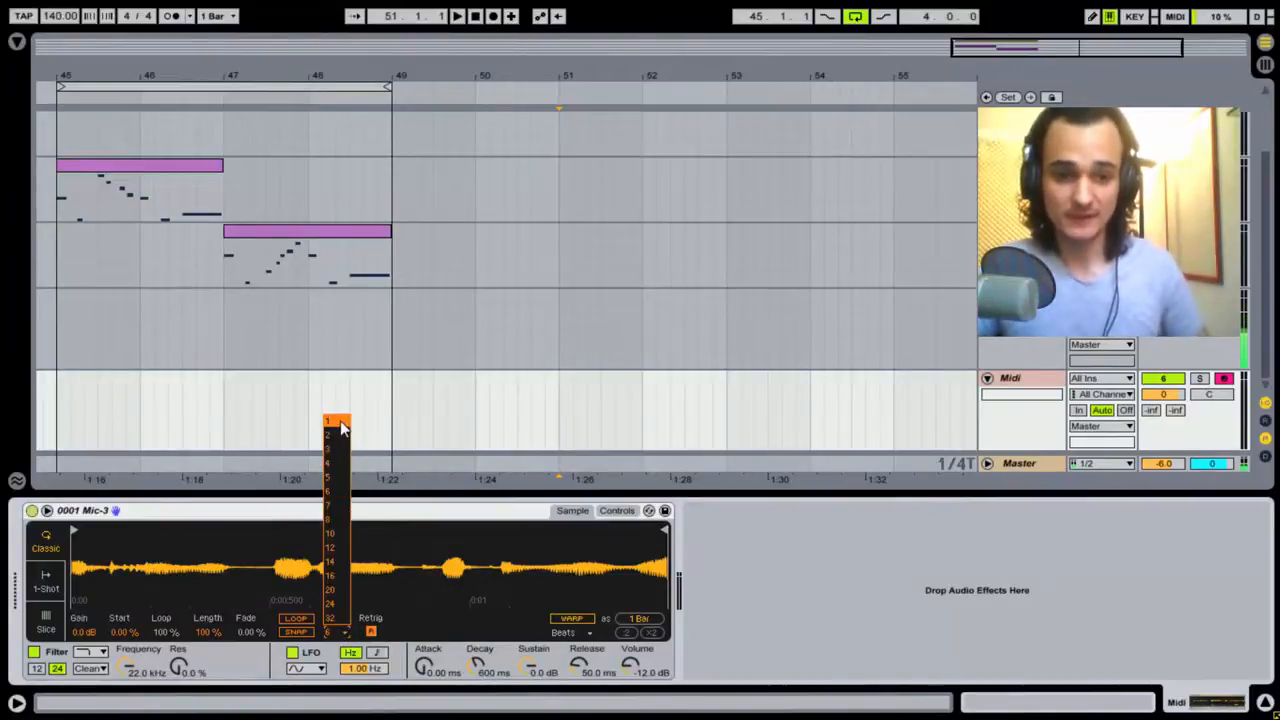
{"action": "left_click", "coordinate": [352, 433]}
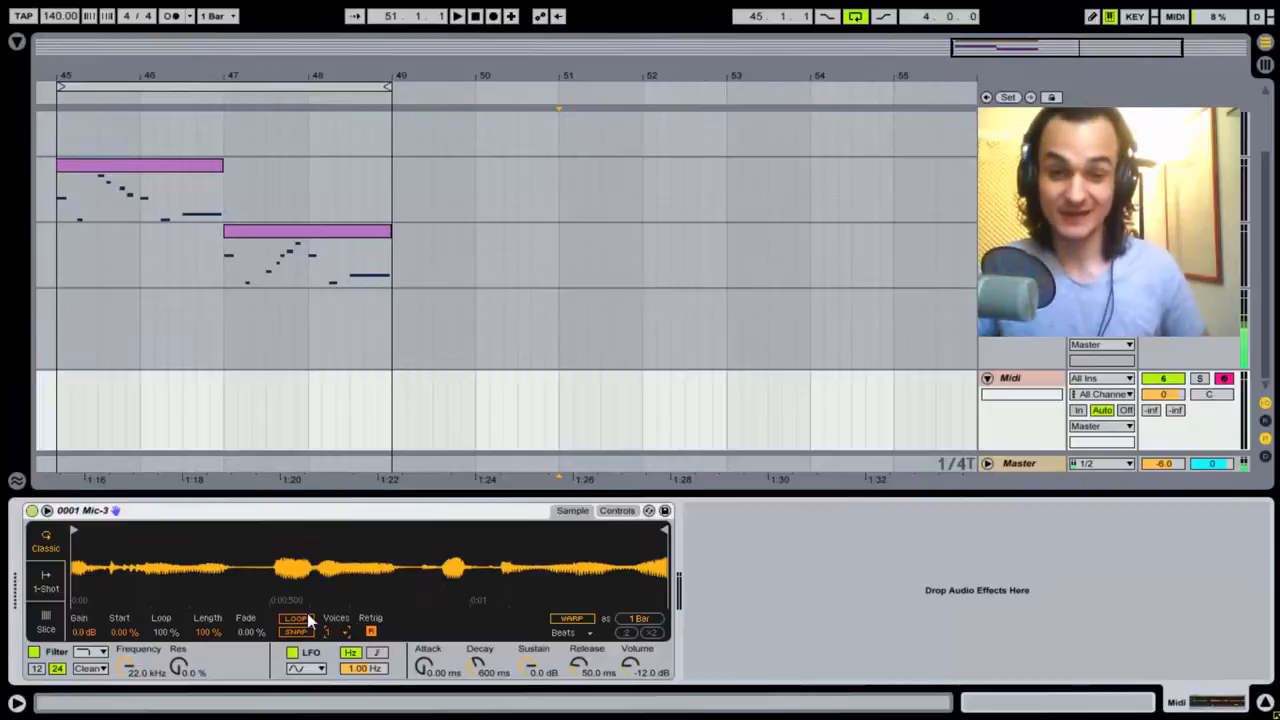
Audition the Mic-3 sample by playing a note in successively higher octaves.
{"action": "key", "text": "x"}
{"action": "key", "text": "a"}
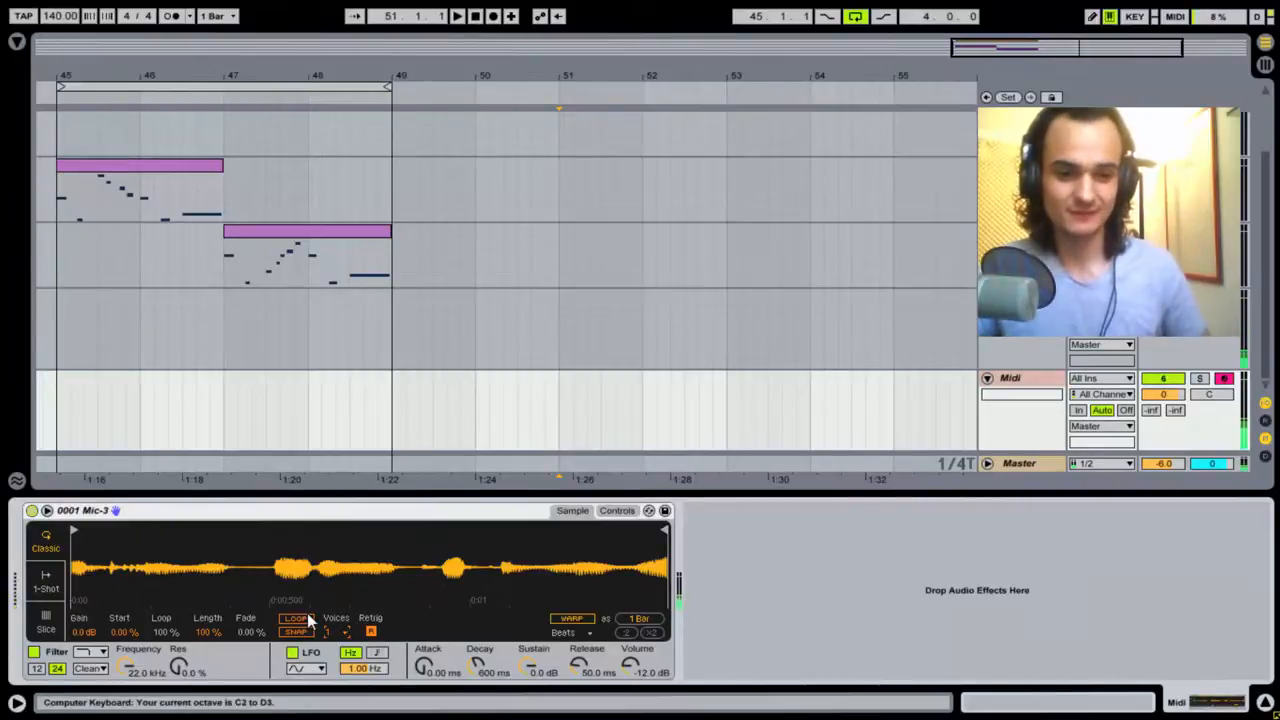
{"action": "key", "text": "x"}
{"action": "key", "text": "a"}
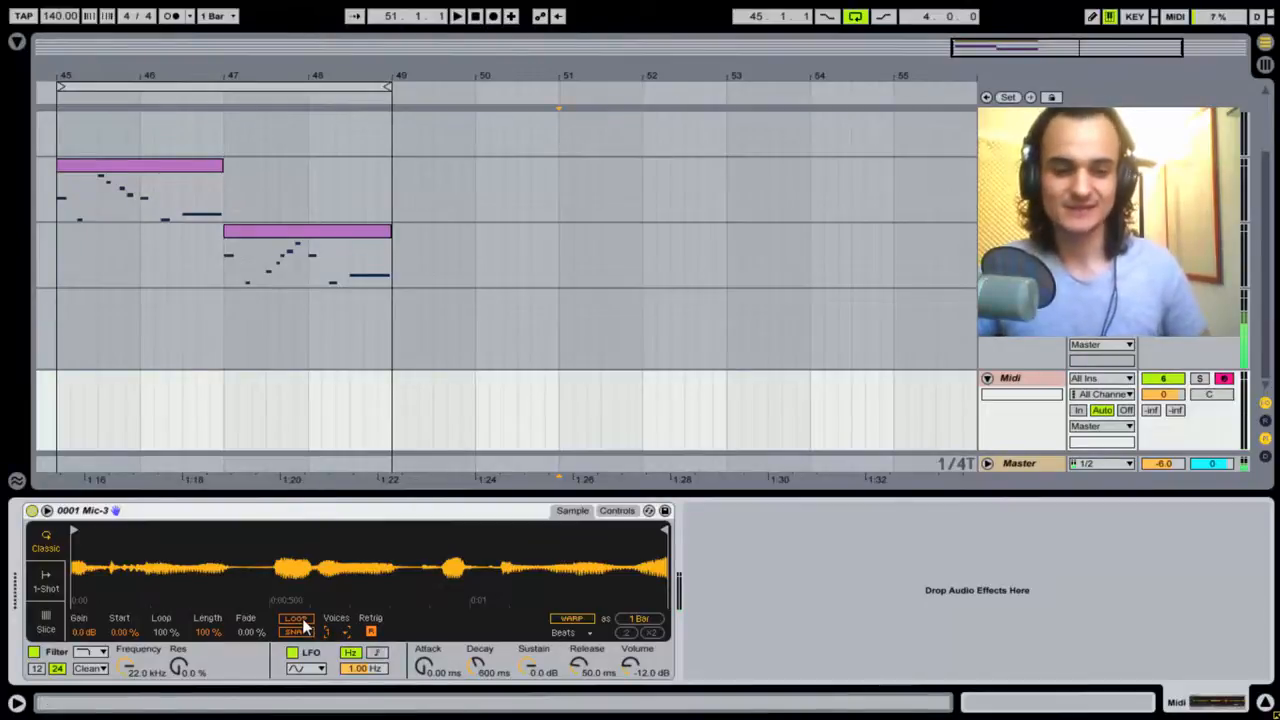
Enable Loop for the Mic-3 sample and shorten its Length to about 0.70 %.
{"action": "left_click", "coordinate": [304, 620]}
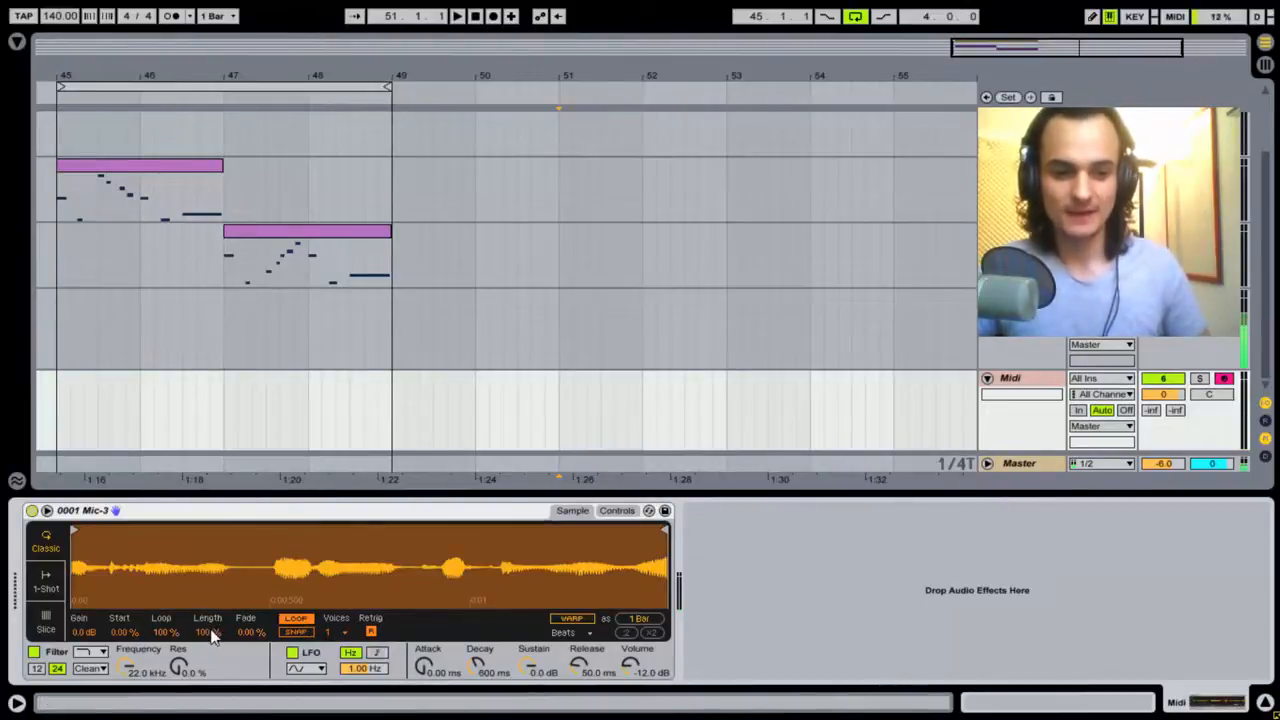
{"action": "left_click_drag", "start_coordinate": [210, 638], "coordinate": [210, 693]}
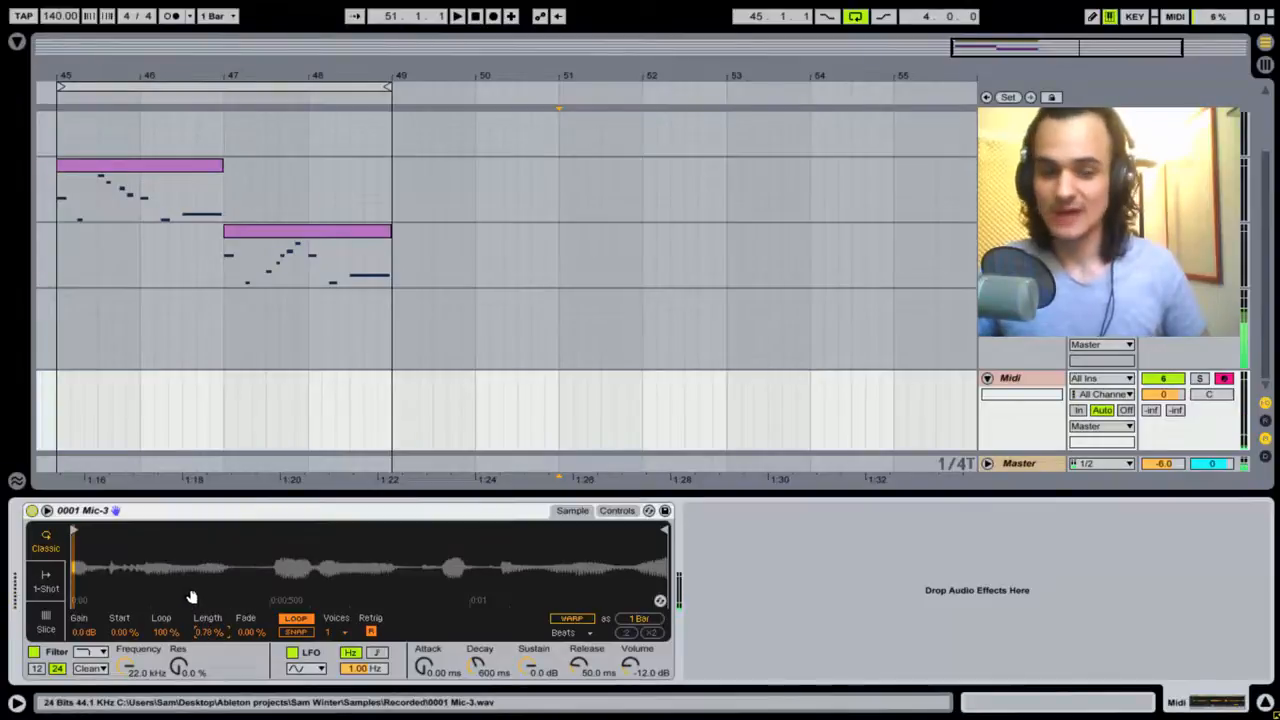
Examine the looped section of the Mic-3 sample waveform up close.
{"action": "left_click_drag", "start_coordinate": [551, 569], "coordinate": [551, 660]}
{"action": "left_click_drag", "start_coordinate": [88, 537], "coordinate": [88, 565]}
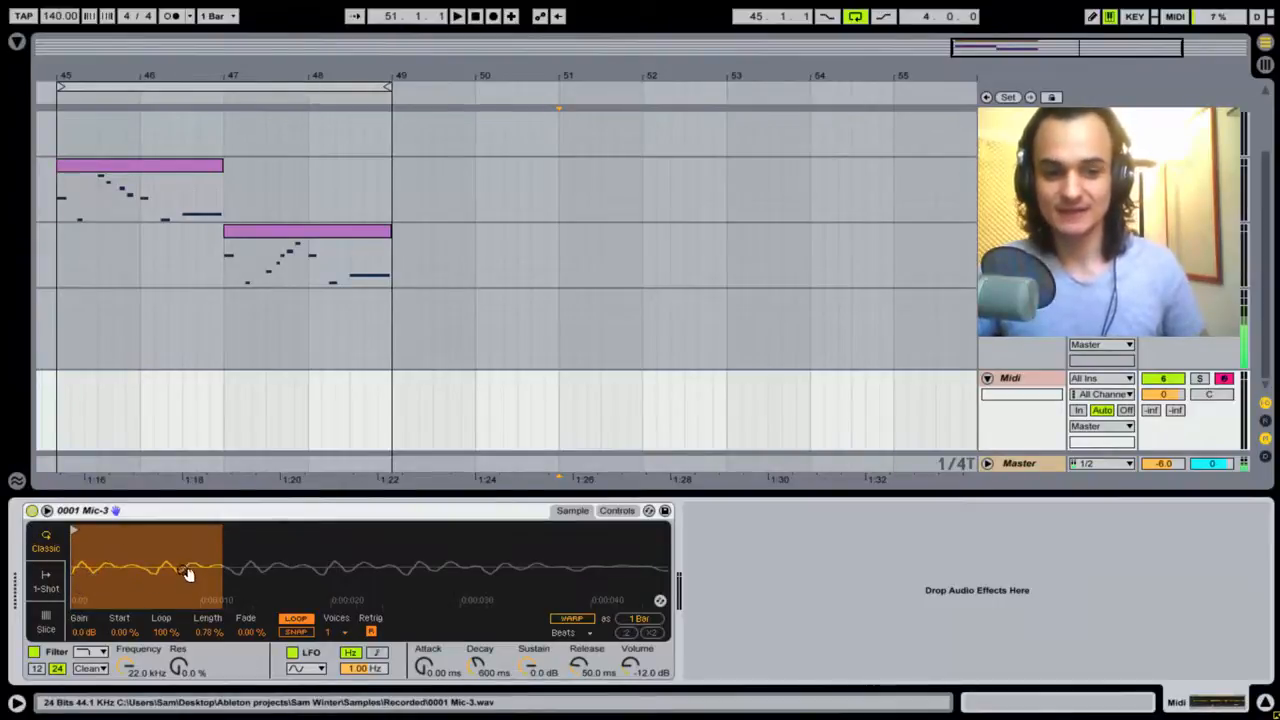
Show the Instruments category in the browser and fold the Mic and Midi tracks.
{"action": "left_click", "coordinate": [997, 364]}
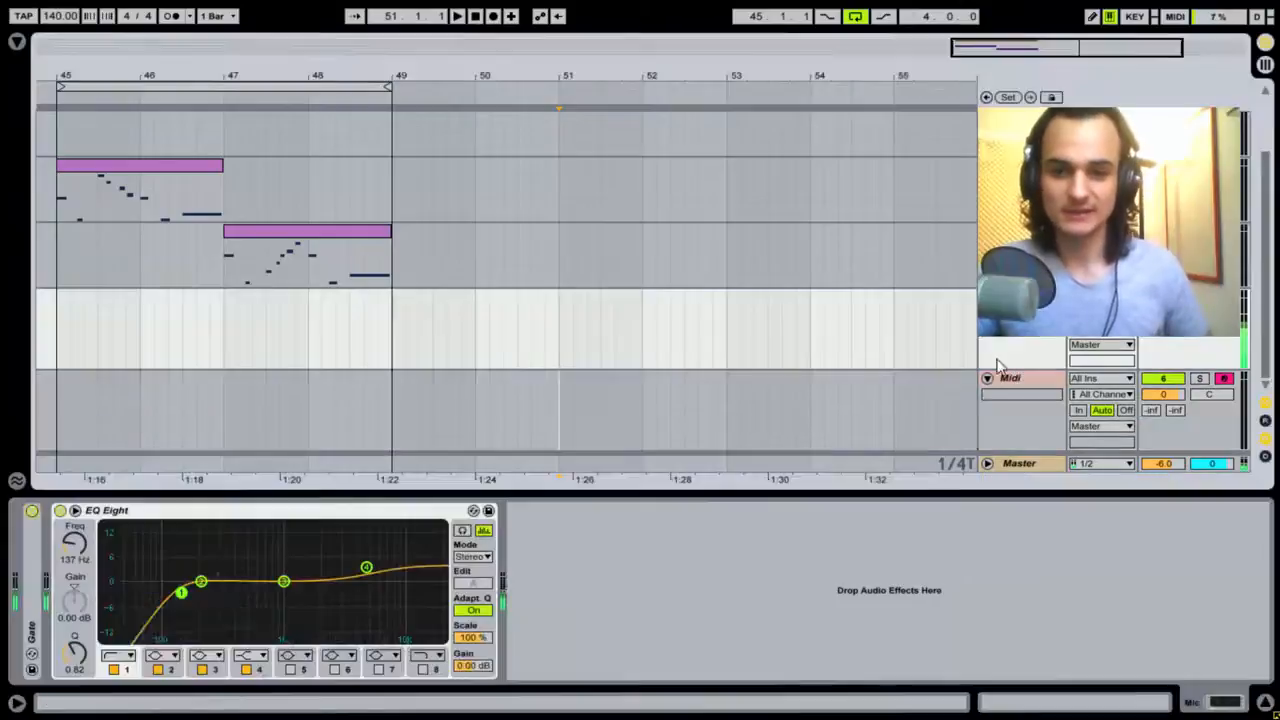
{"action": "left_click", "coordinate": [17, 43]}
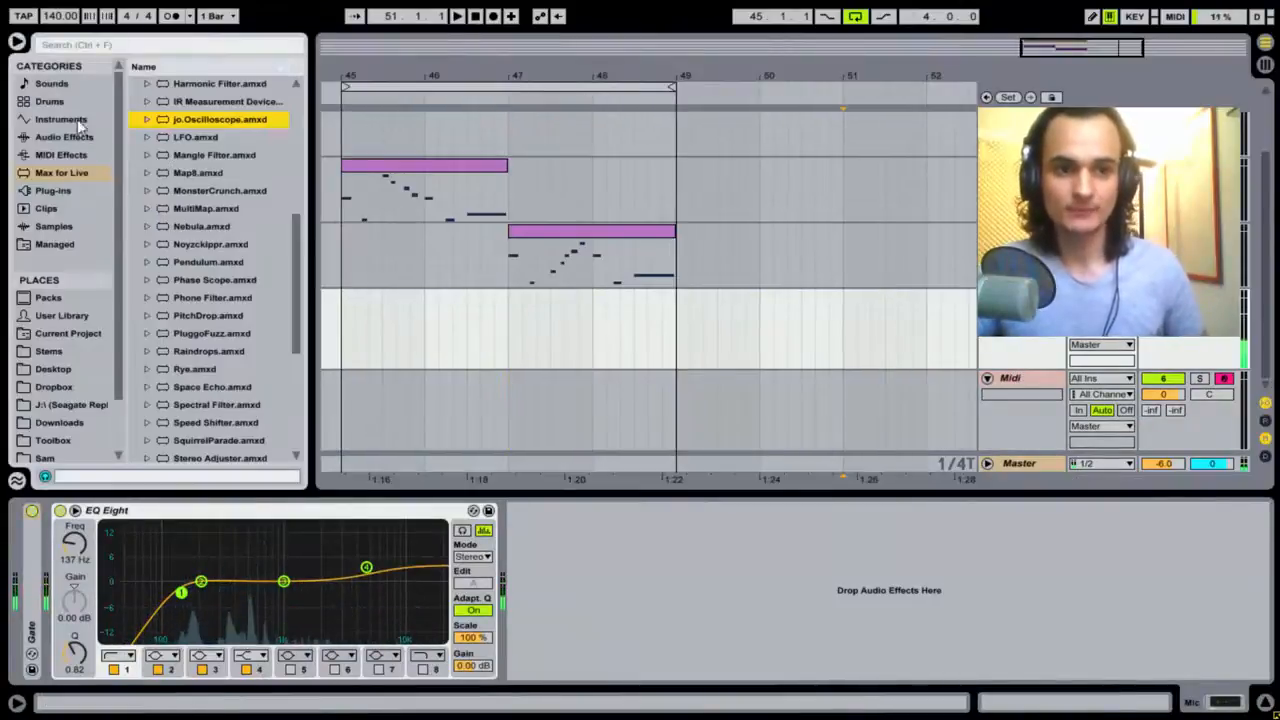
{"action": "left_click", "coordinate": [62, 120]}
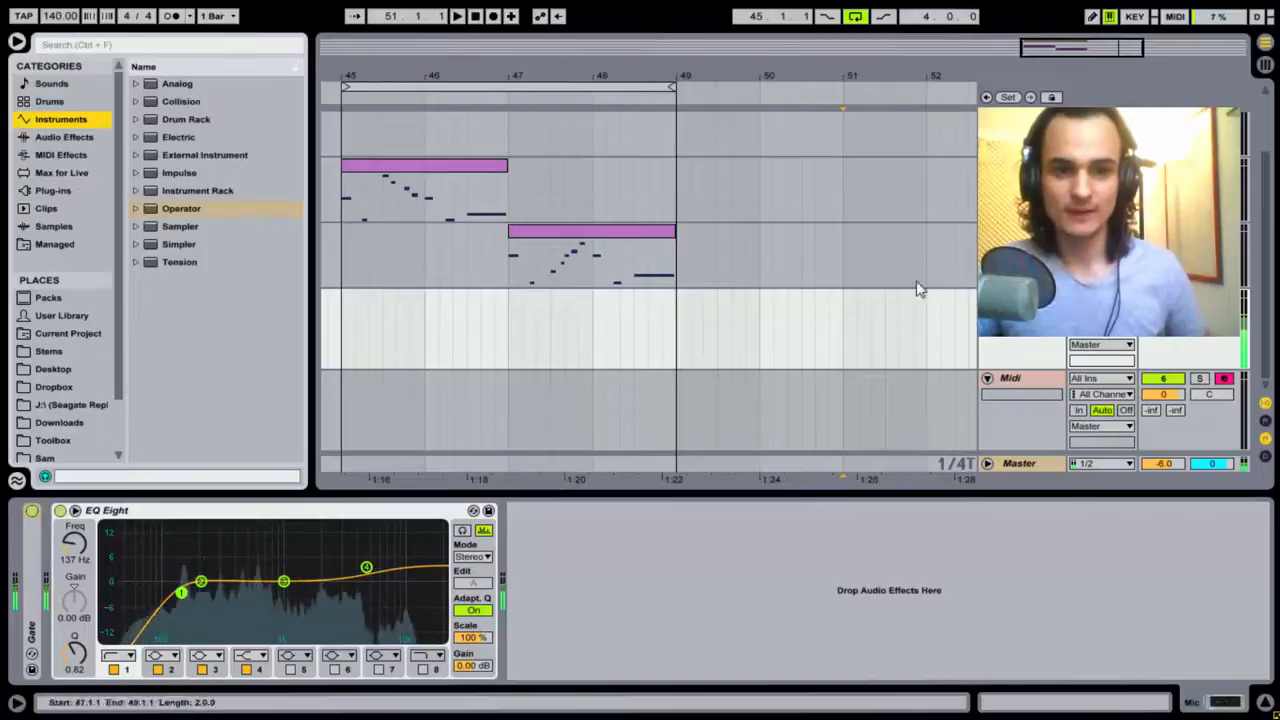
{"action": "left_click", "coordinate": [987, 297]}
{"action": "left_click", "coordinate": [987, 314]}
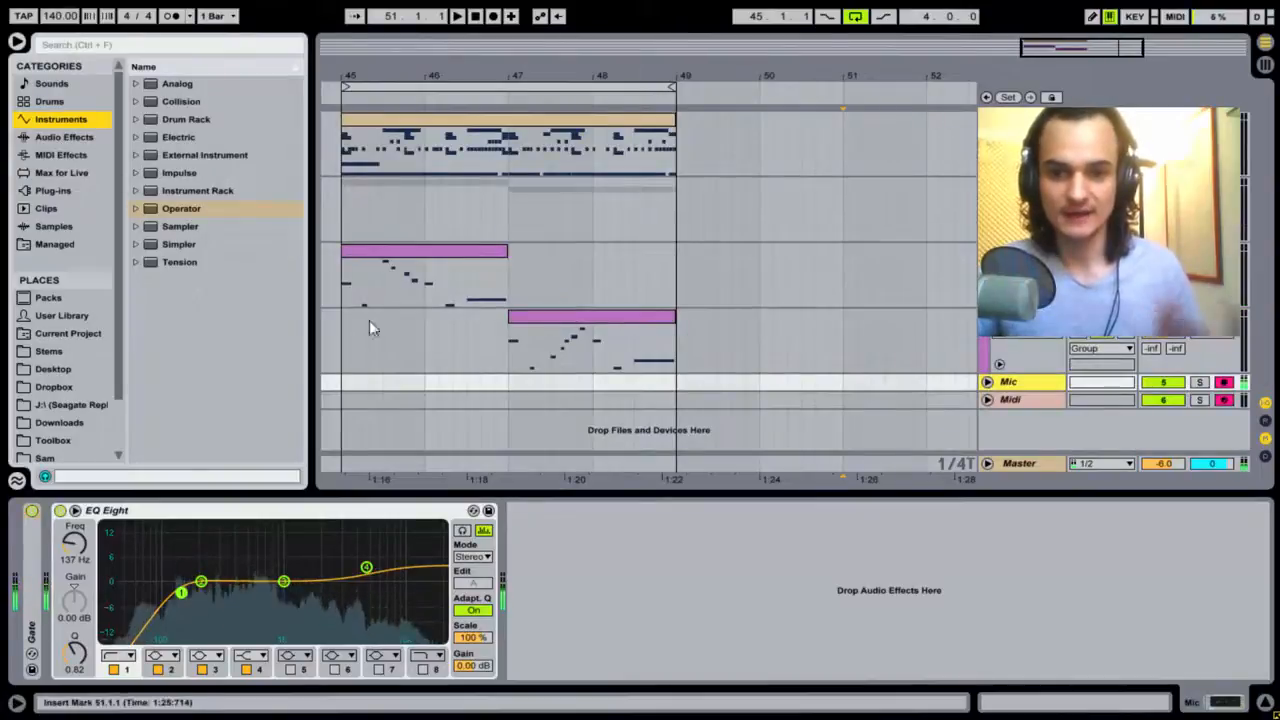
Load Operator onto a new MIDI track and set its oscillator wave to SwD.
{"action": "left_click_drag", "start_coordinate": [181, 209], "coordinate": [1051, 426]}
{"action": "left_click", "coordinate": [1226, 386]}
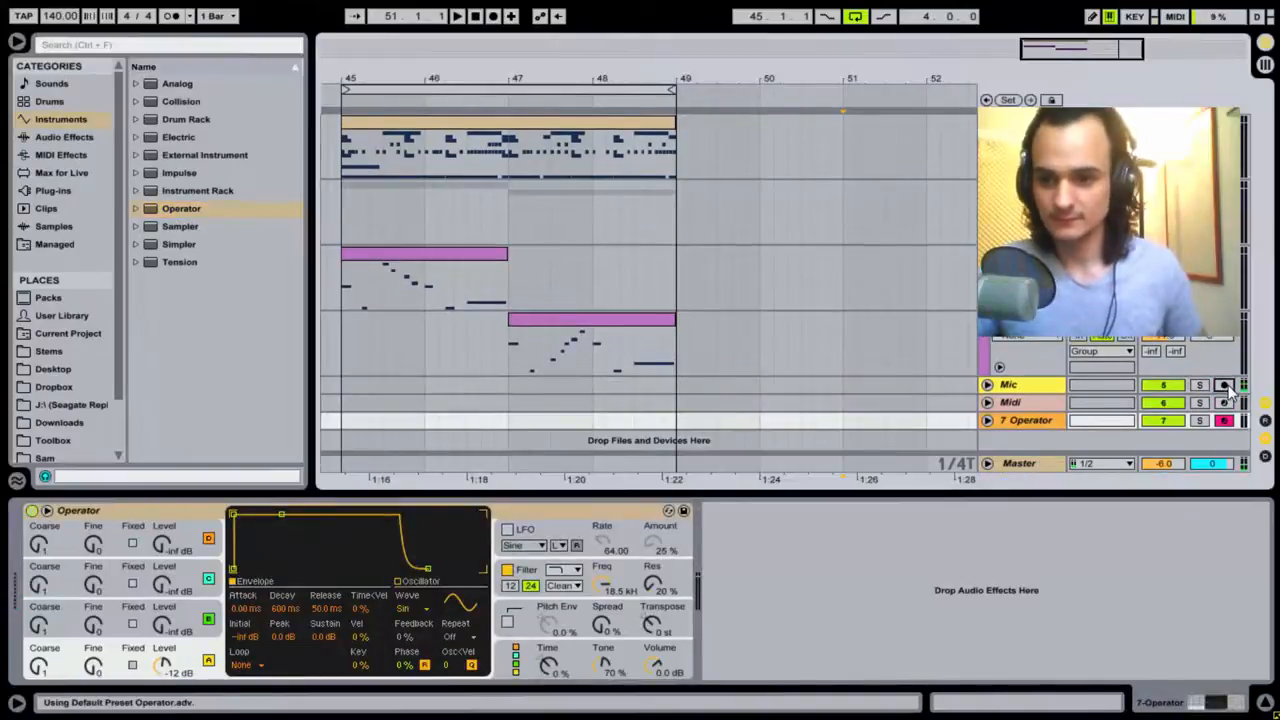
{"action": "left_click", "coordinate": [1026, 421]}
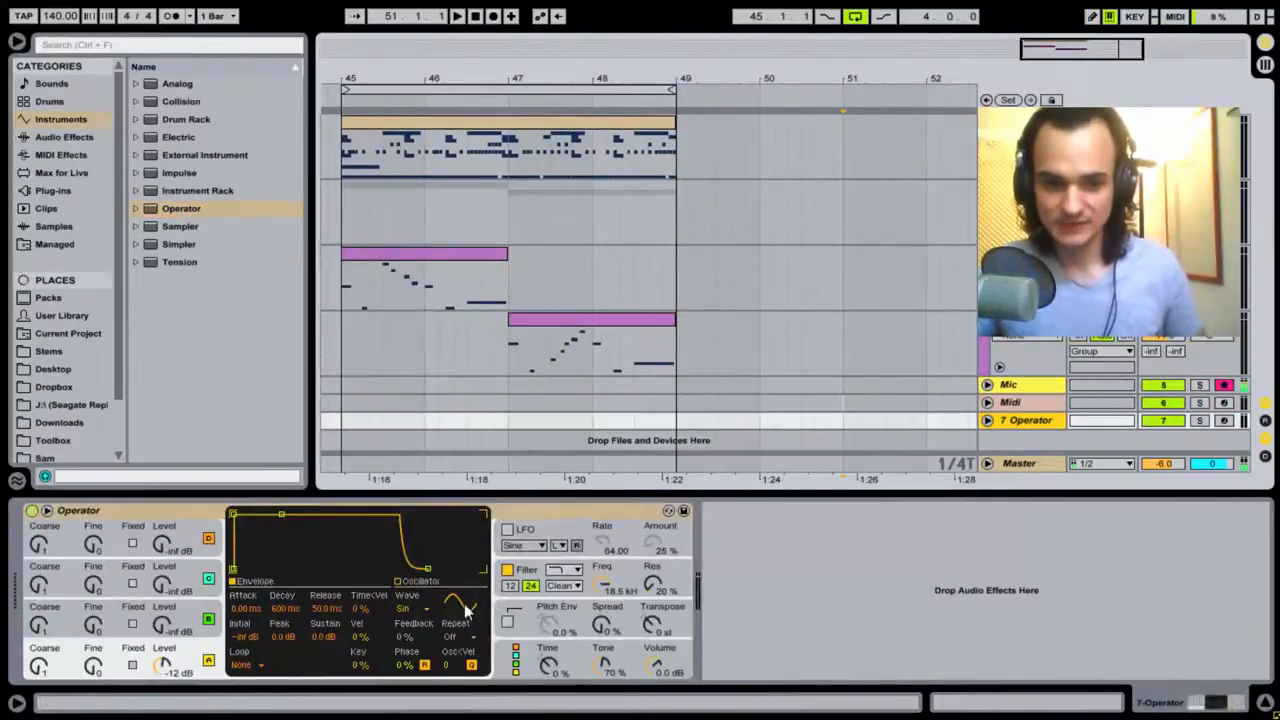
{"action": "left_click", "coordinate": [429, 608]}
{"action": "left_click", "coordinate": [425, 425]}
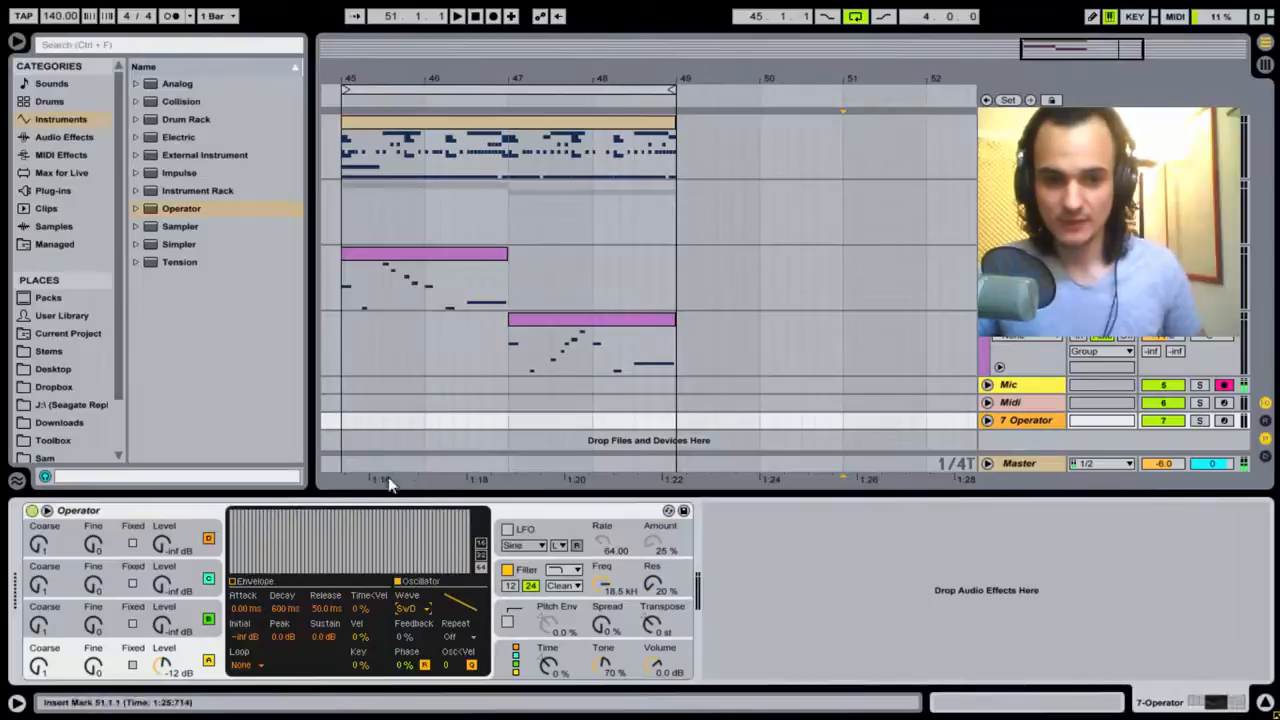
Delete Operator from its new track and reselect the Midi track holding the Mic-3 sample.
{"action": "left_click", "coordinate": [554, 509]}
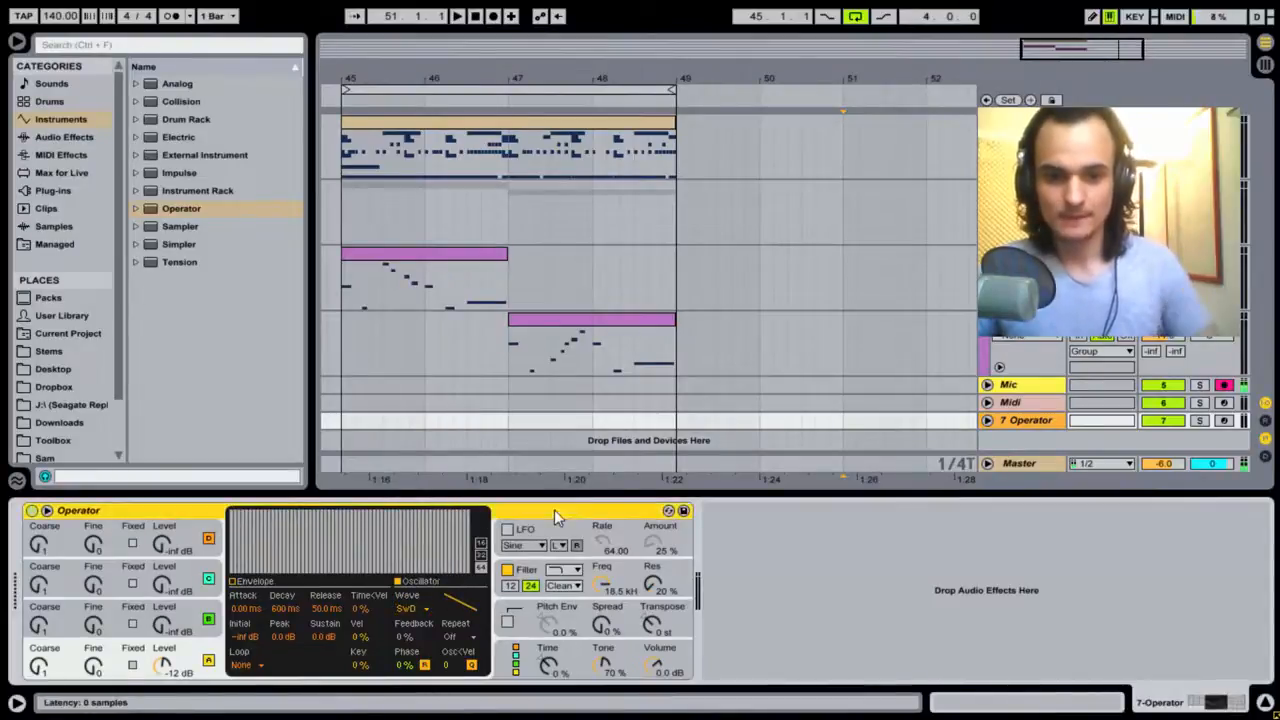
{"action": "key", "text": "Delete"}
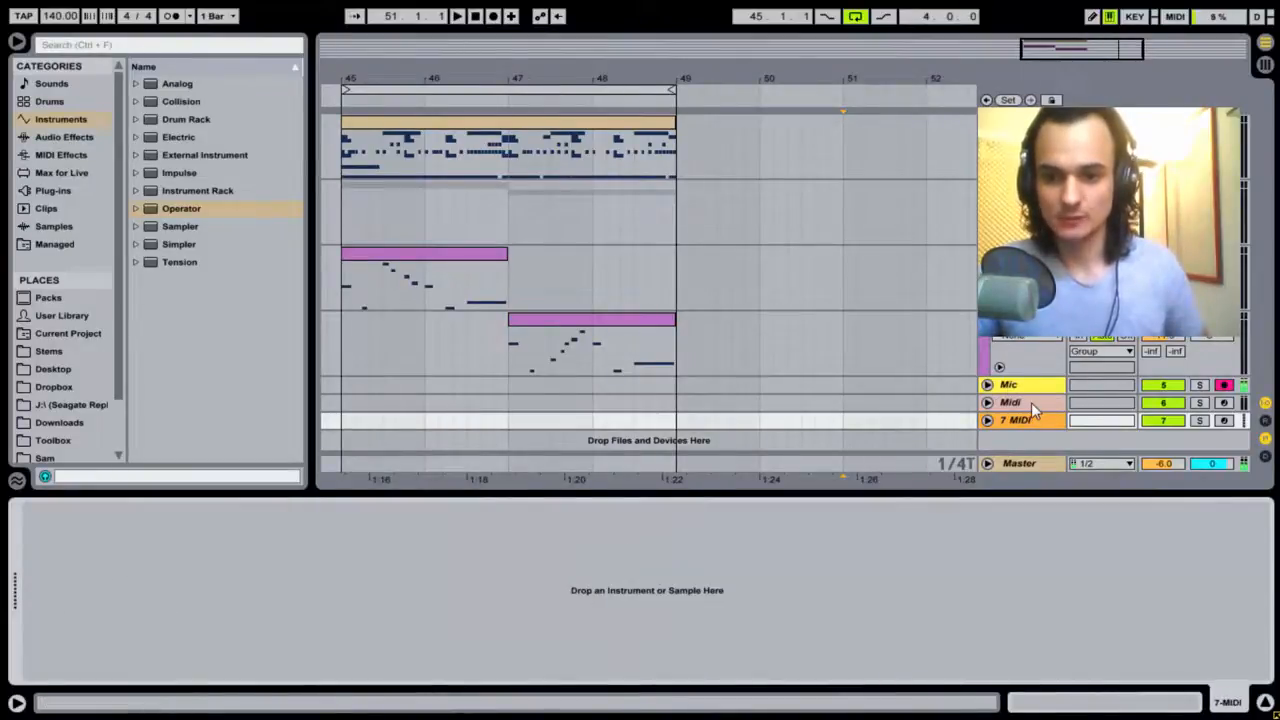
{"action": "left_click", "coordinate": [1031, 402]}
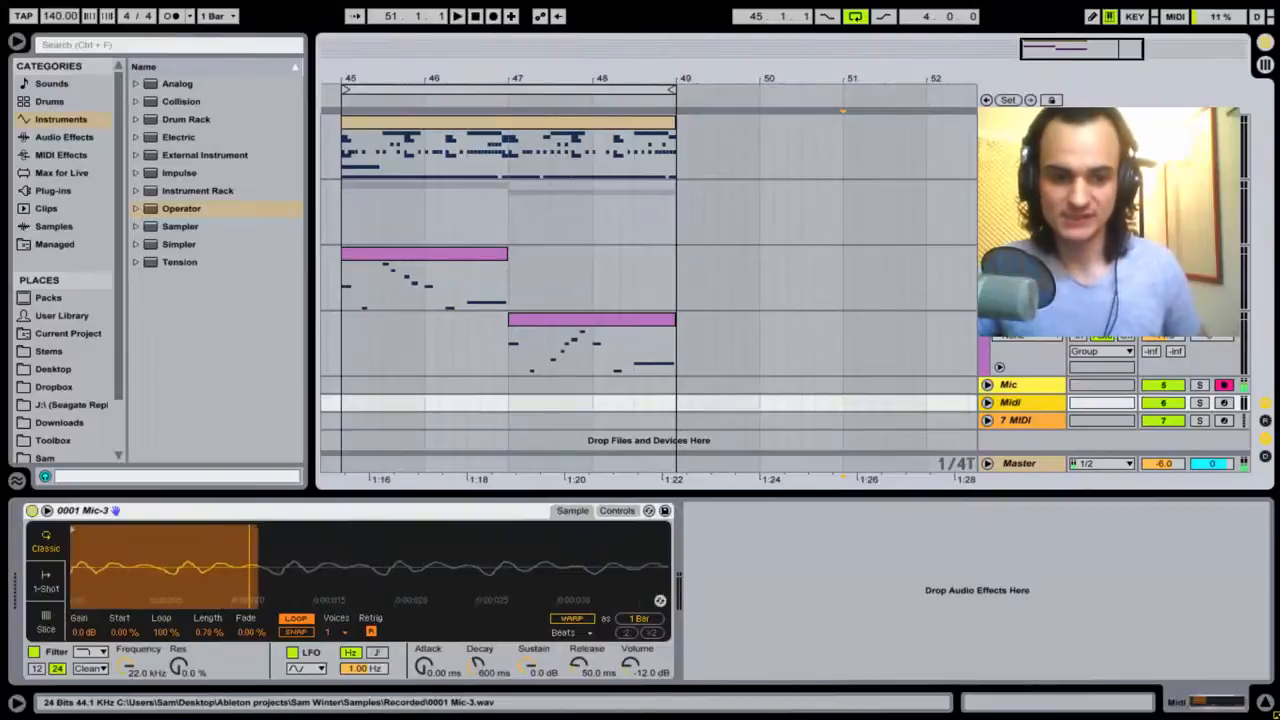
Arm the Midi track and move the Mic-3 sample's Start to about 24.2 %.
{"action": "left_click_drag", "start_coordinate": [222, 576], "coordinate": [222, 594]}
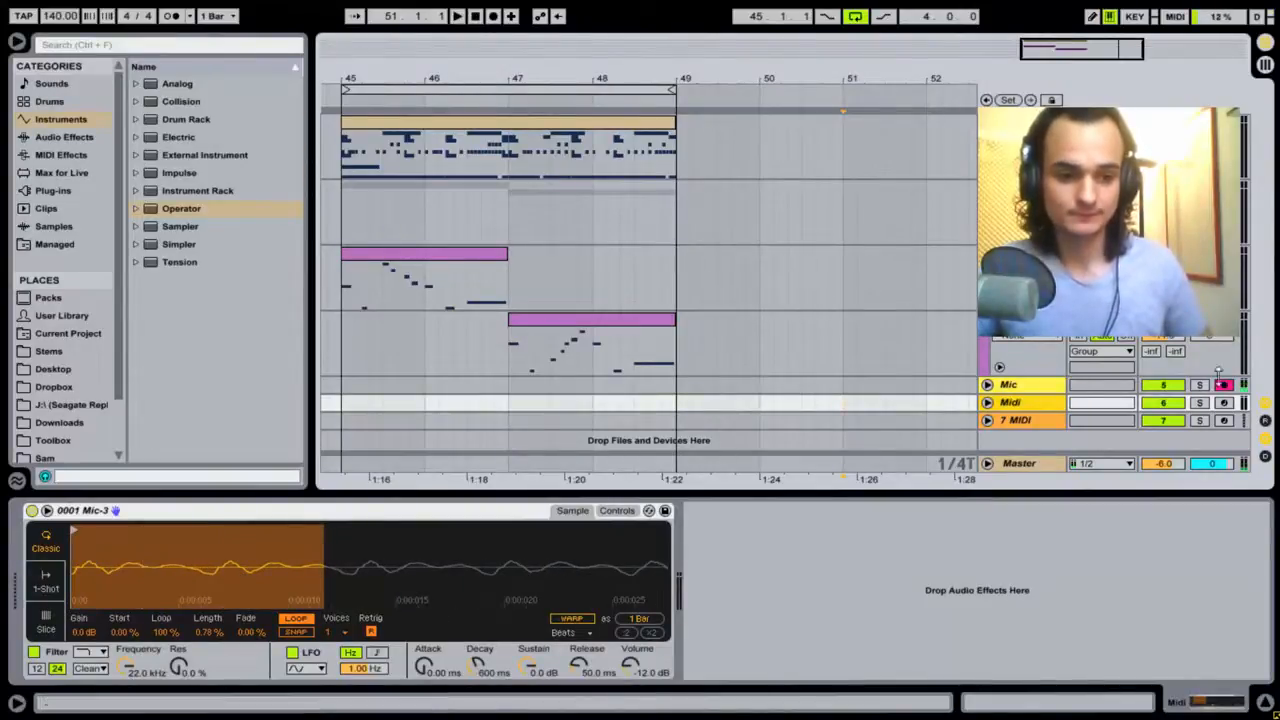
{"action": "left_click", "coordinate": [1222, 403]}
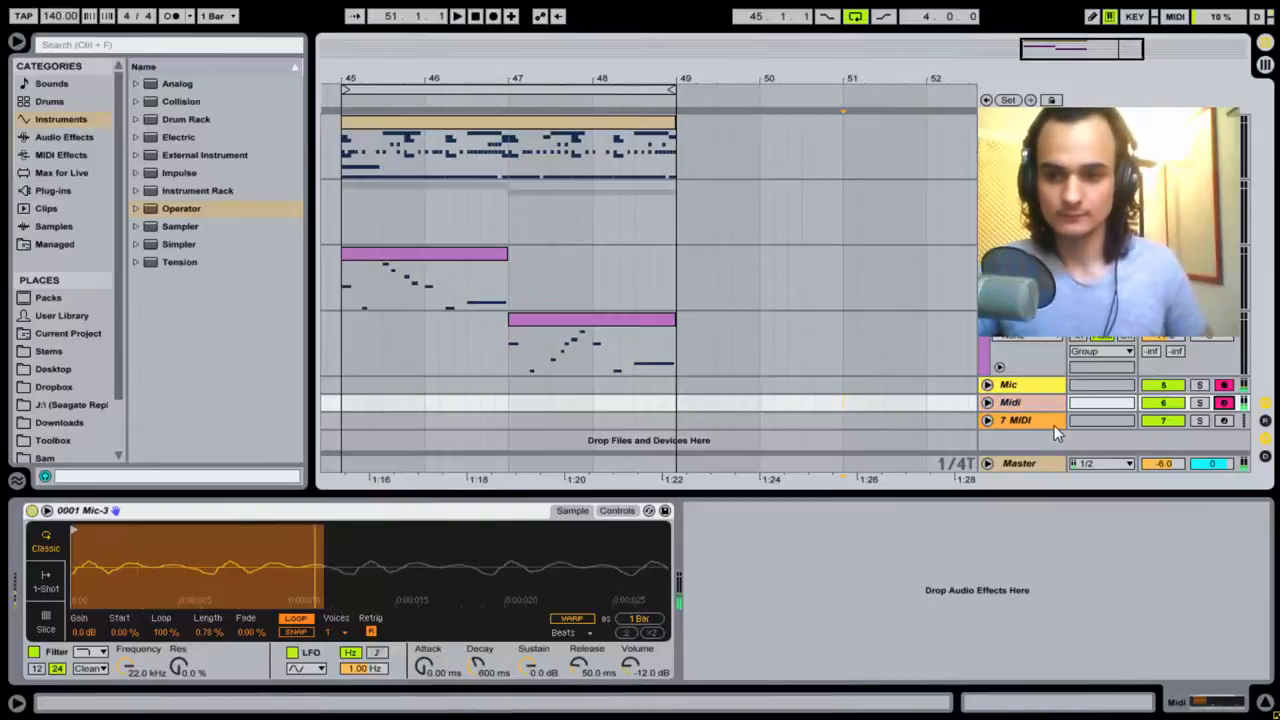
{"action": "left_click_drag", "start_coordinate": [284, 582], "coordinate": [276, 541]}
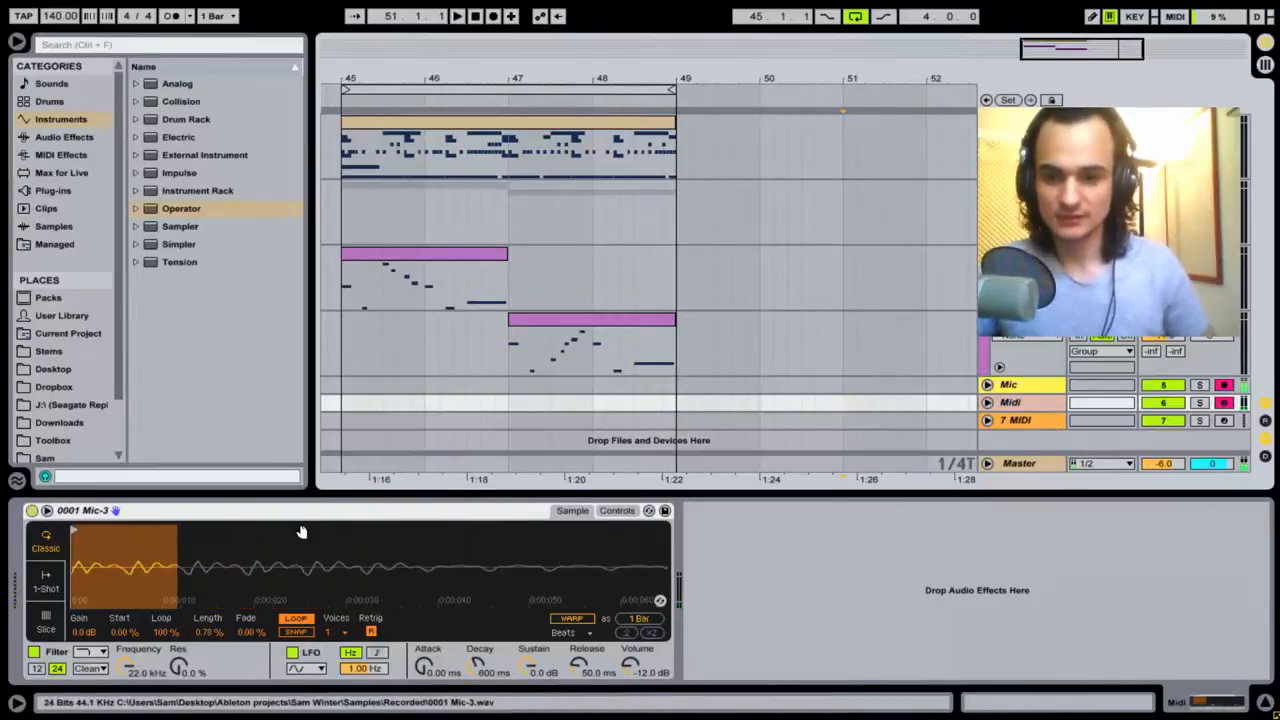
{"action": "left_click_drag", "start_coordinate": [150, 592], "coordinate": [78, 593]}
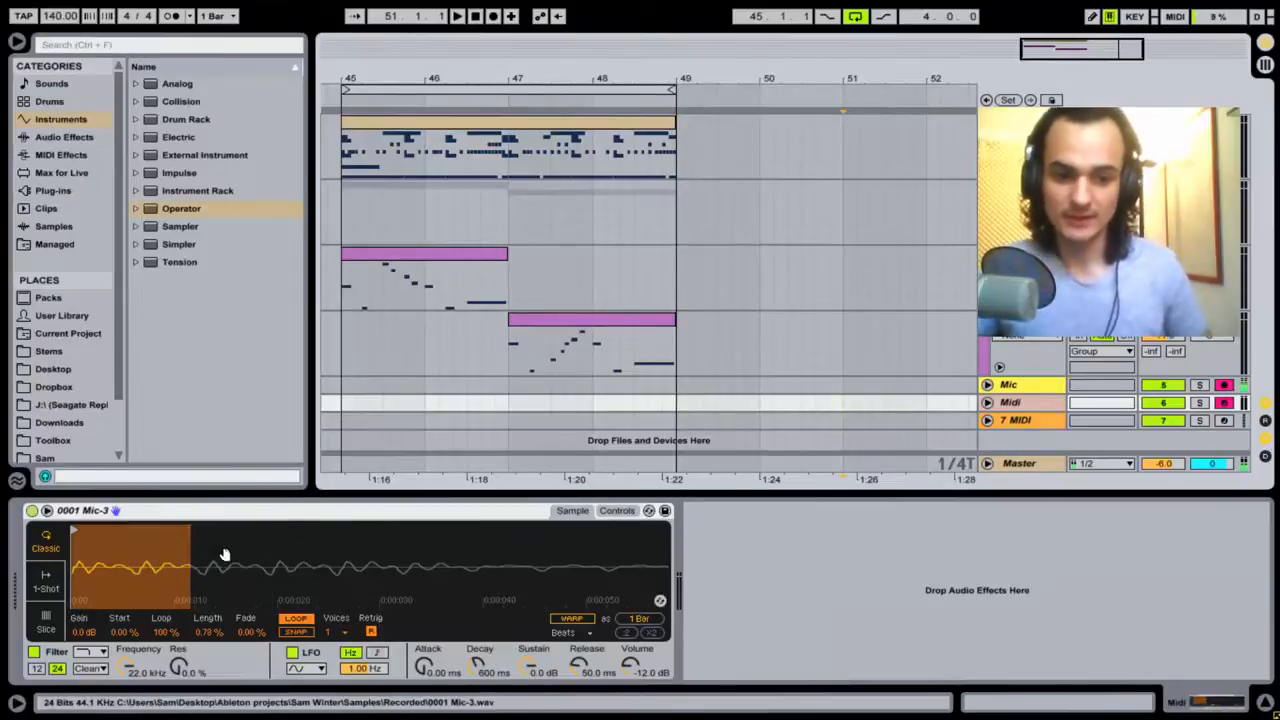
{"action": "left_click_drag", "start_coordinate": [224, 555], "coordinate": [97, 574]}
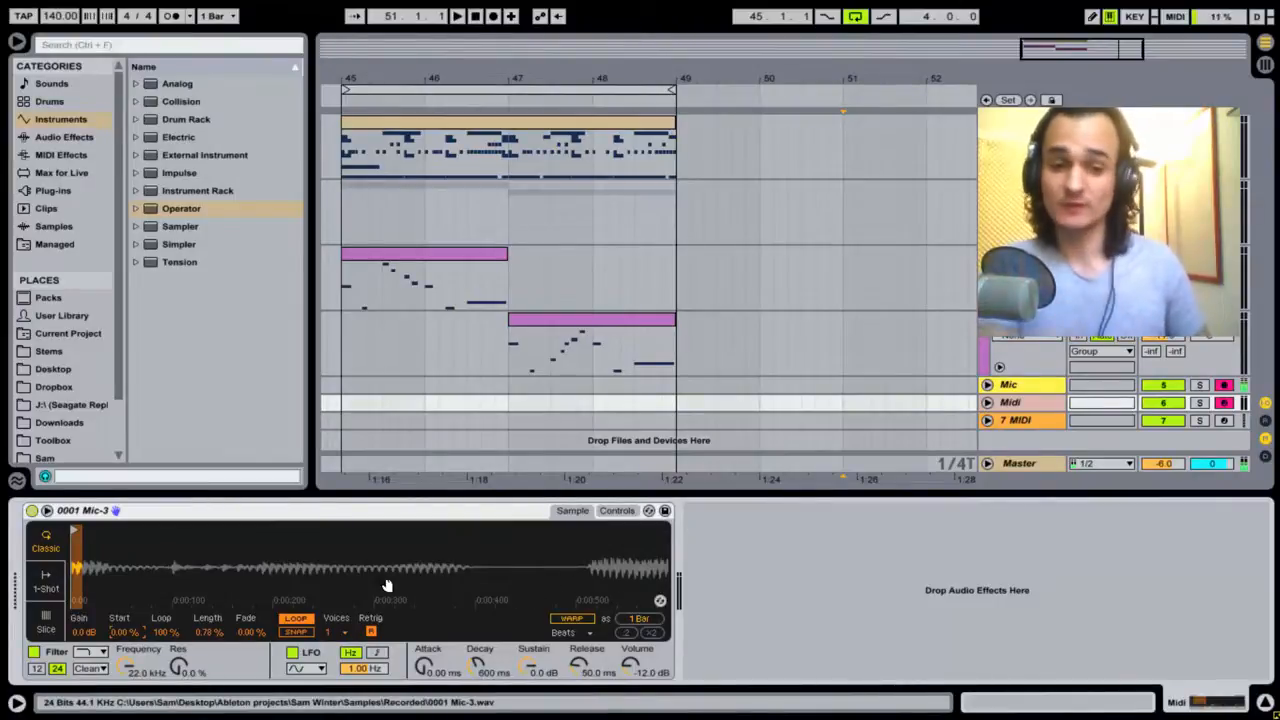
{"action": "mouse_move", "coordinate": [79, 552]}
{"action": "left_mouse_down"}
{"action": "mouse_move", "coordinate": [79, 612]}
{"action": "mouse_move", "coordinate": [79, 558]}
{"action": "left_mouse_up"}
{"action": "left_click_drag", "start_coordinate": [122, 640], "coordinate": [122, 554]}
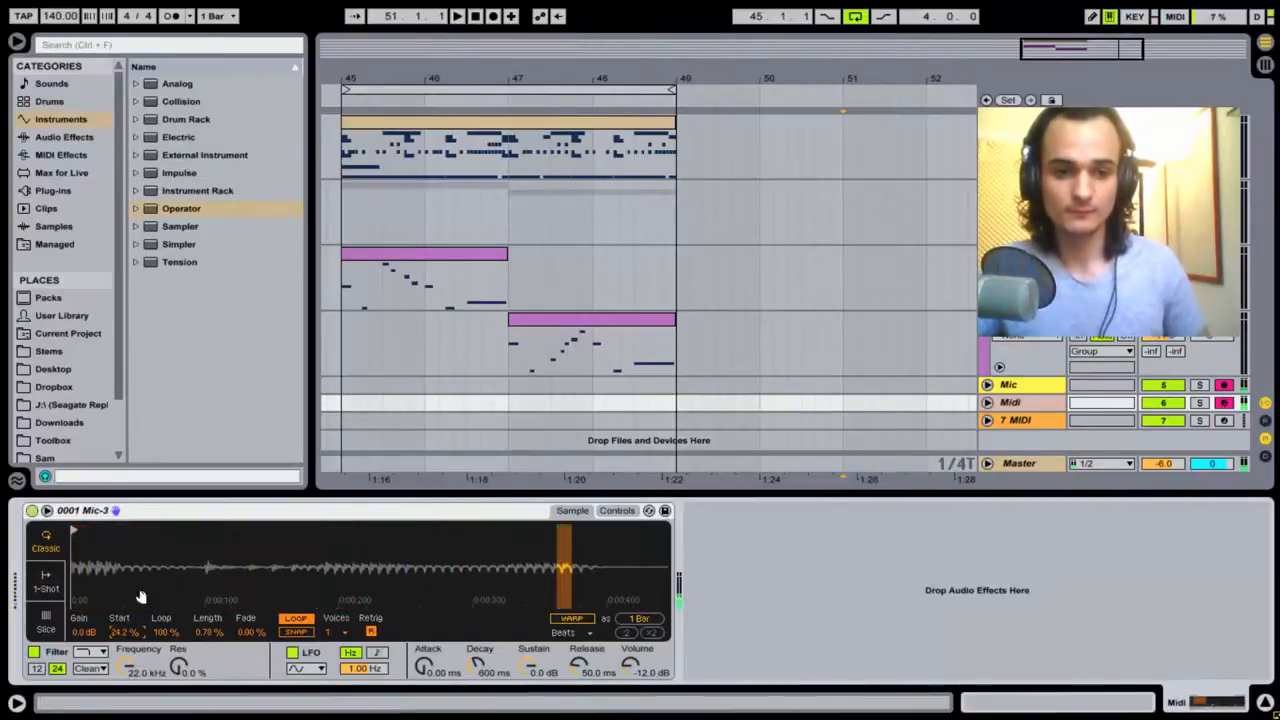
Add an EQ Eight after the Mic-3 instrument and set the sample's Start to about 17.2 %.
{"action": "left_click", "coordinate": [84, 138]}
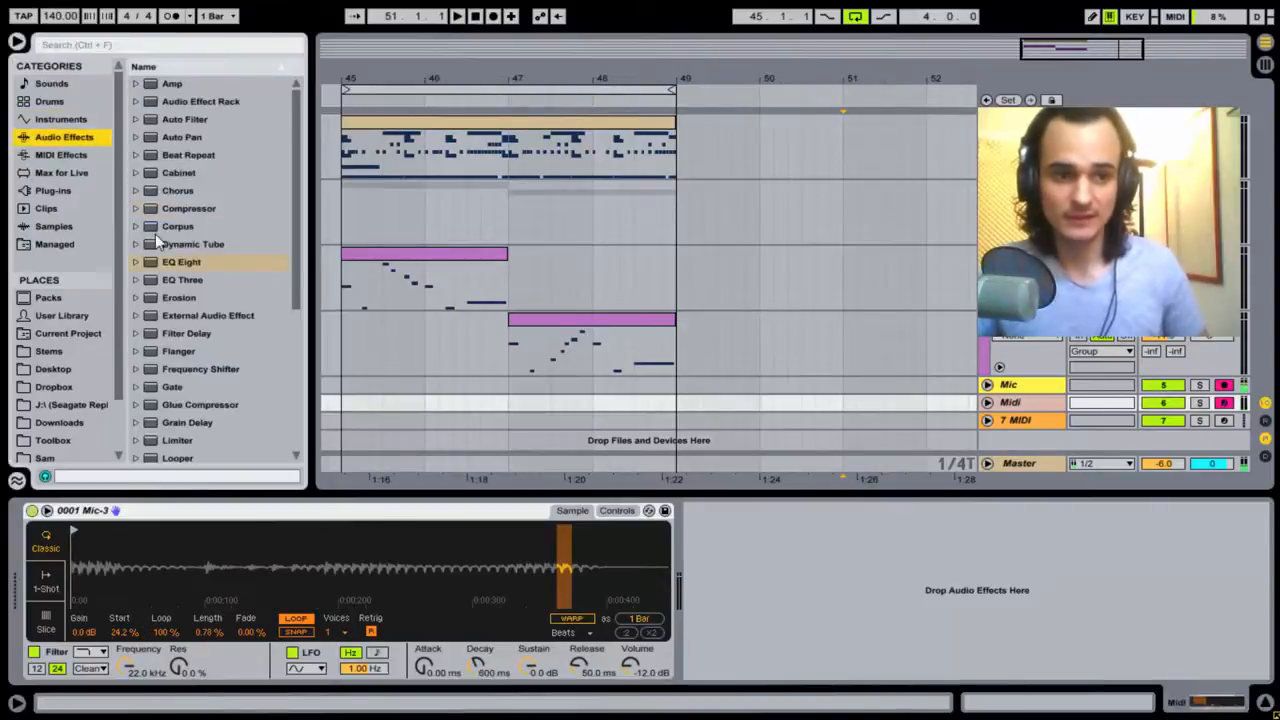
{"action": "left_click_drag", "start_coordinate": [175, 262], "coordinate": [722, 561]}
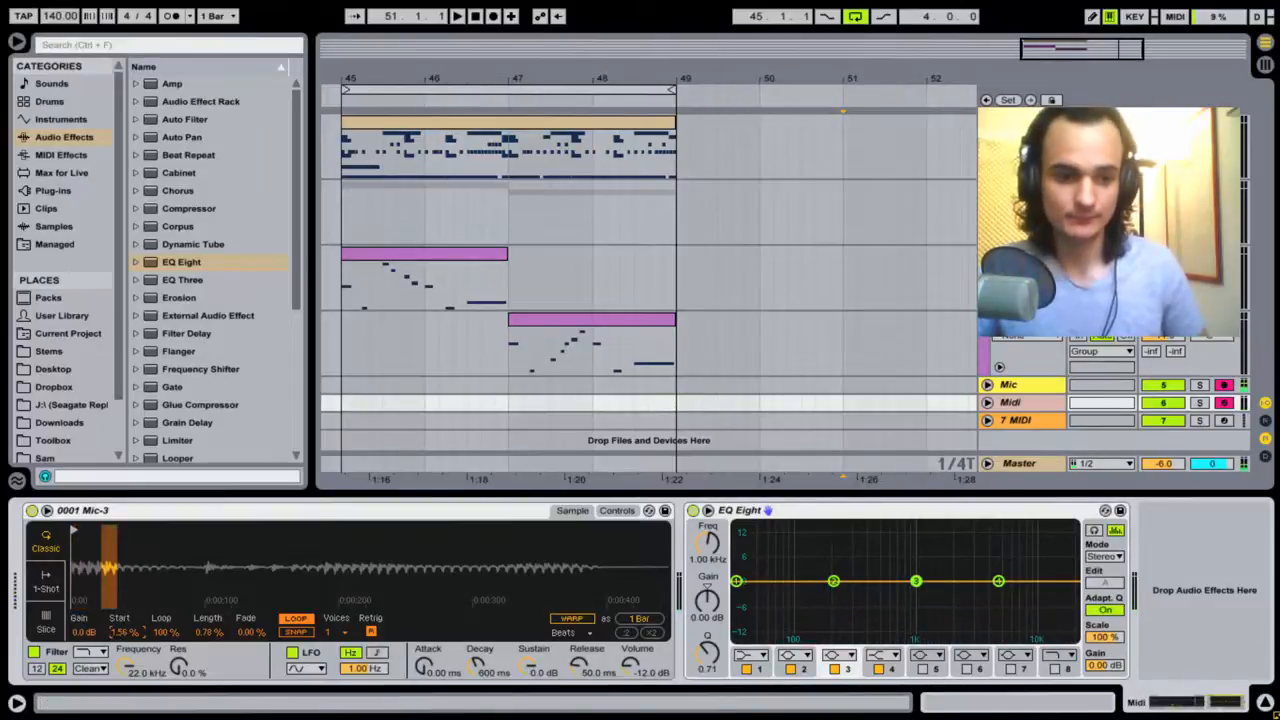
{"action": "left_click_drag", "start_coordinate": [126, 632], "coordinate": [126, 608]}
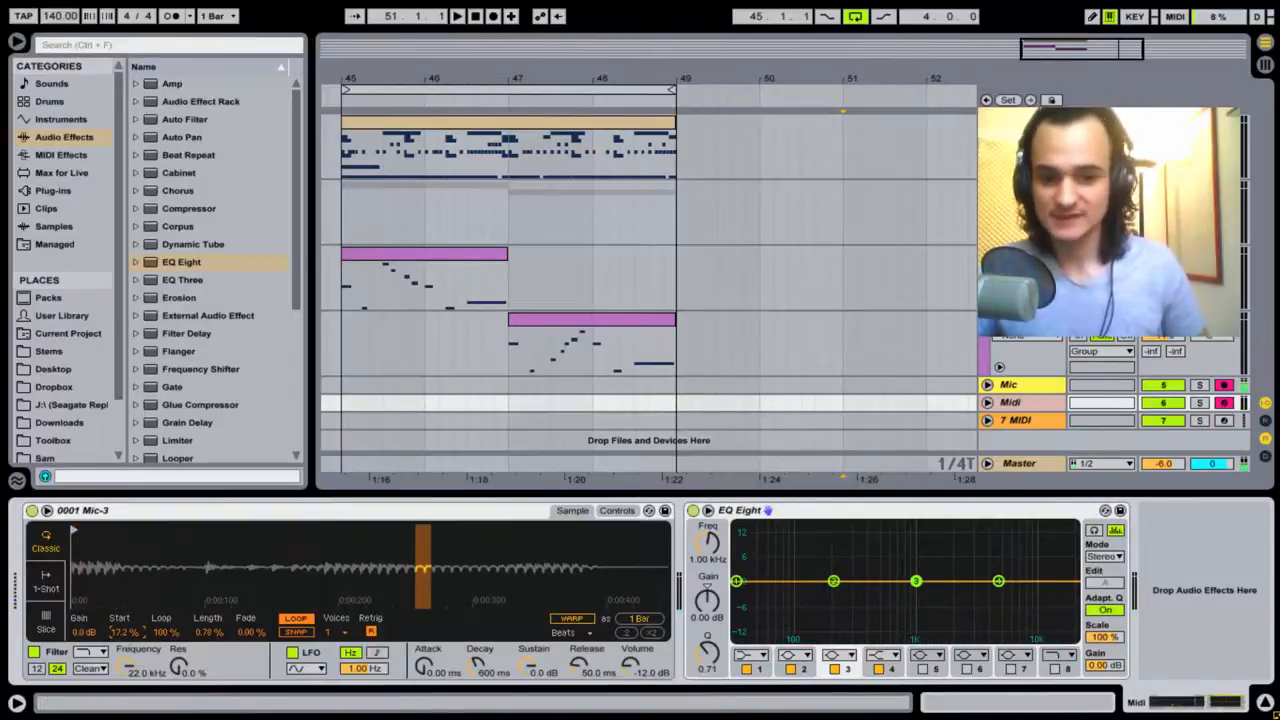
Group the Mic-3 instrument into an Instrument Rack and show the rack's macro controls.
{"action": "left_click", "coordinate": [342, 515]}
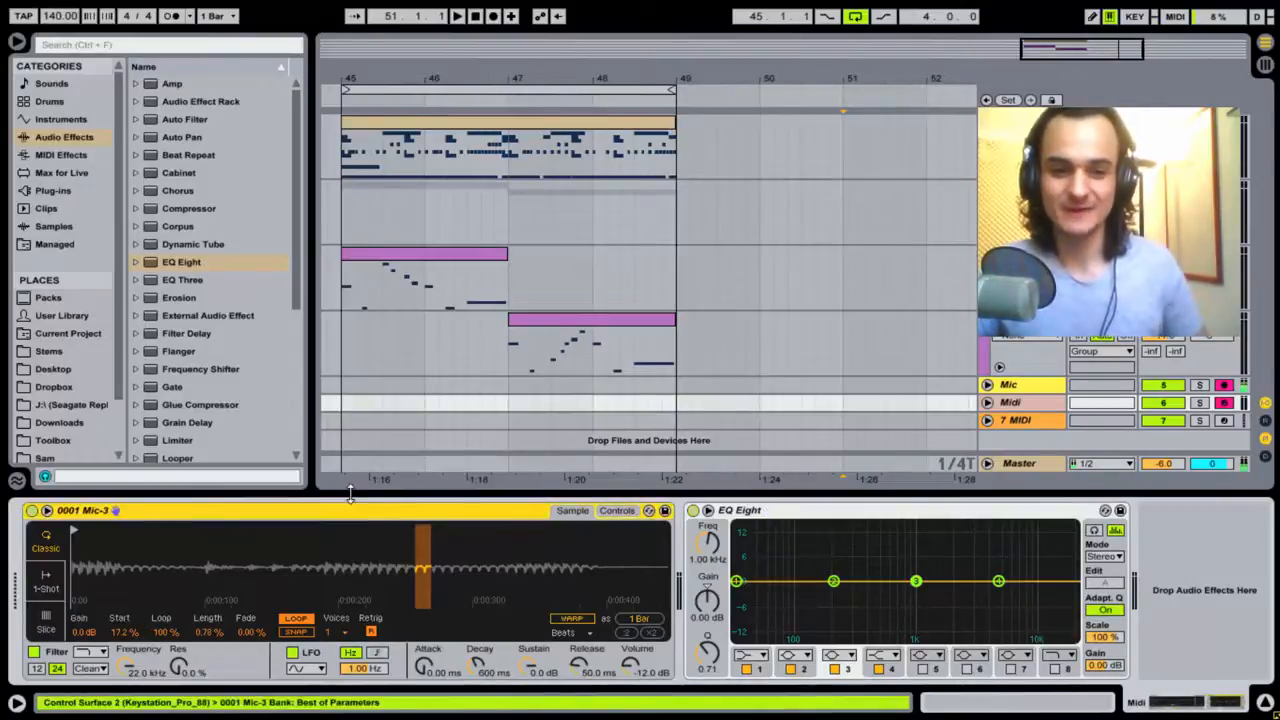
{"action": "left_click", "coordinate": [813, 511]}
{"action": "left_click", "coordinate": [485, 513]}
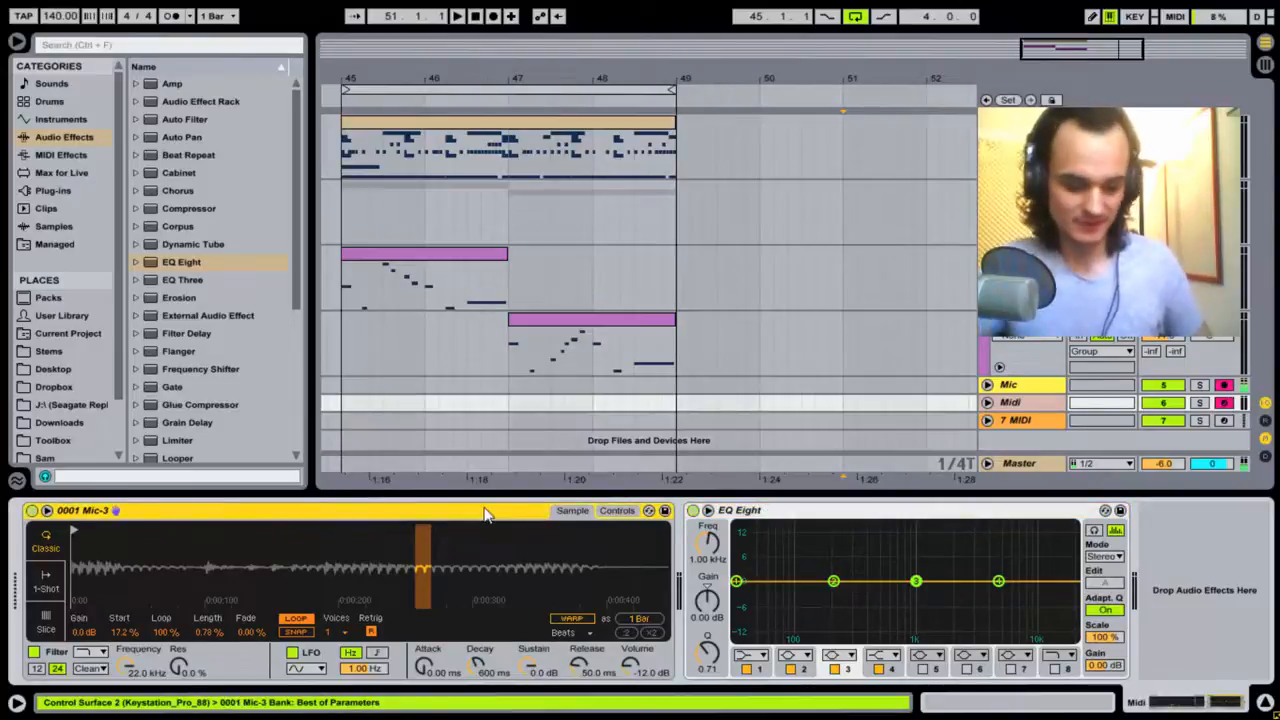
{"action": "key", "text": "ctrl+g"}
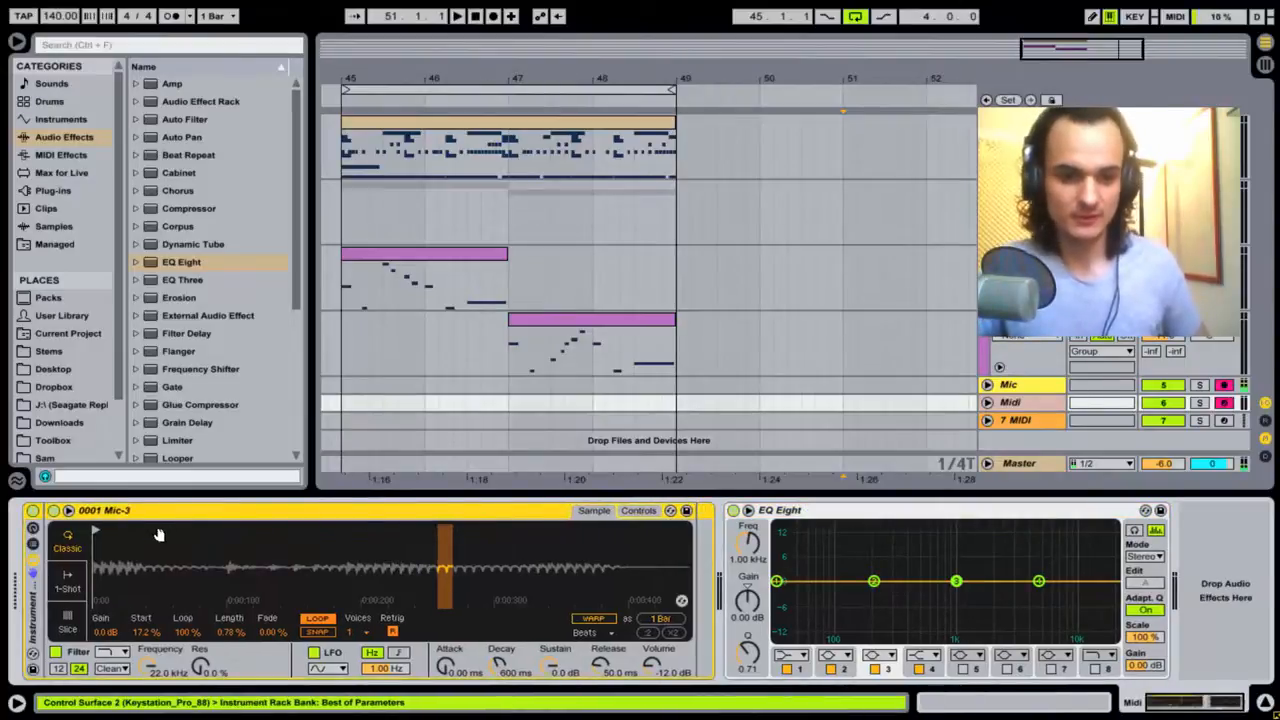
{"action": "left_click", "coordinate": [33, 531]}
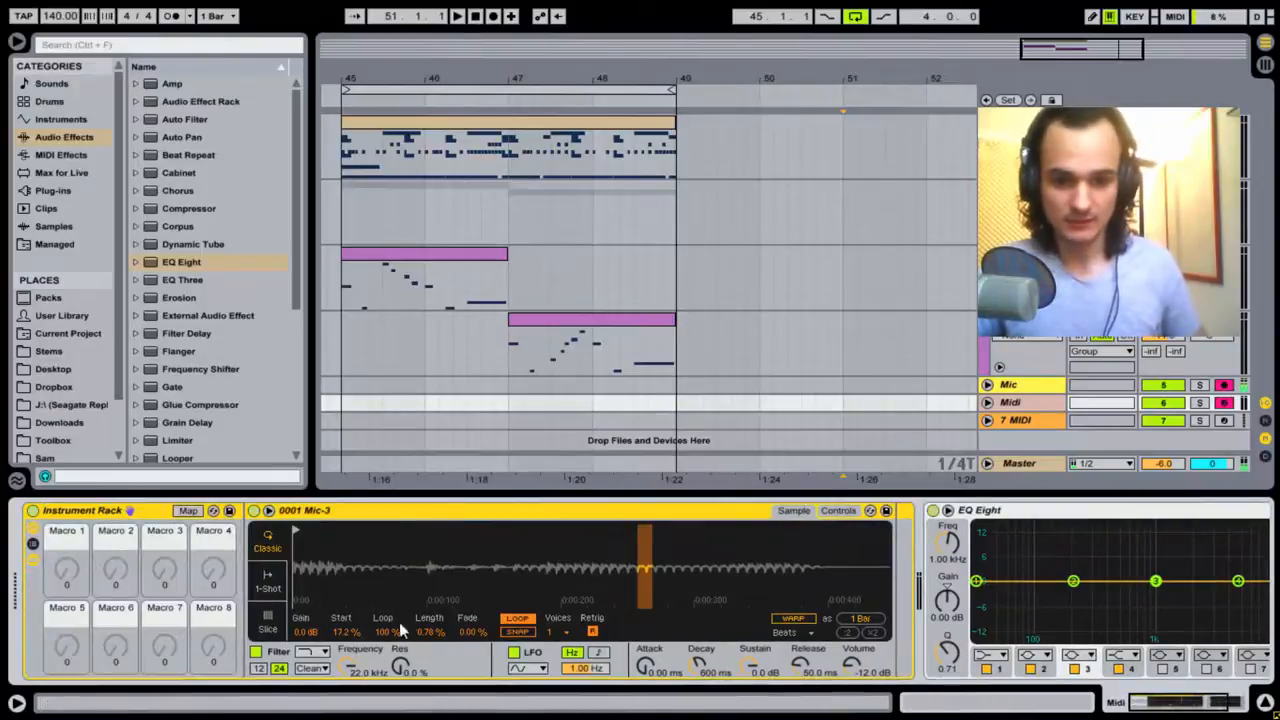
Map the Mic-3 sample's Start to Macro 1 and check its range in the macro mappings.
{"action": "right_click", "coordinate": [347, 634]}
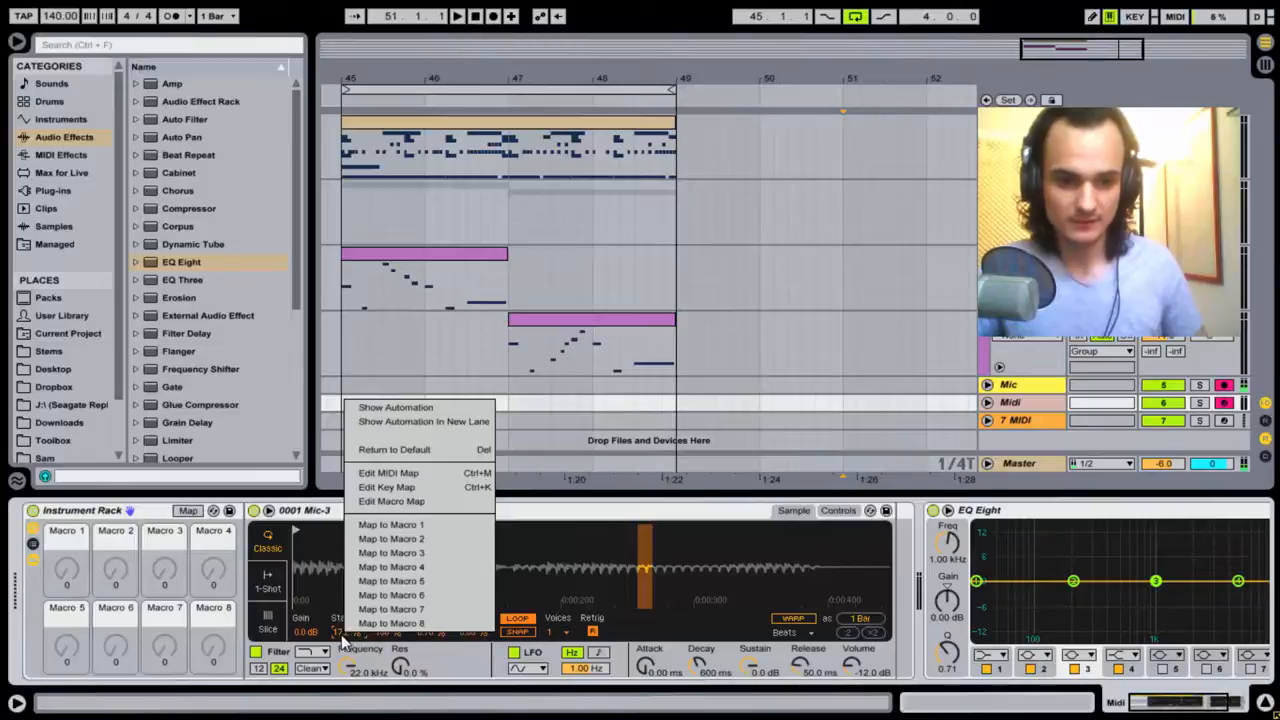
{"action": "left_click", "coordinate": [342, 638]}
{"action": "right_click", "coordinate": [342, 638]}
{"action": "left_click", "coordinate": [388, 525]}
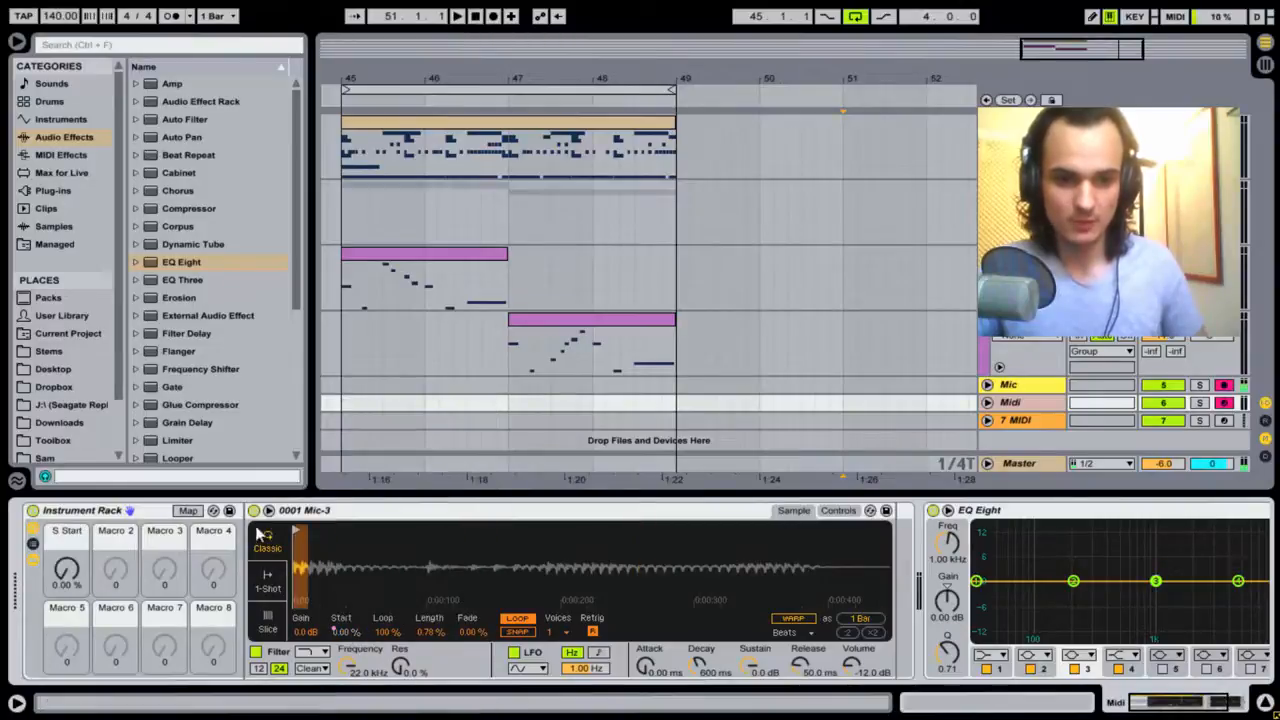
{"action": "left_click", "coordinate": [188, 511]}
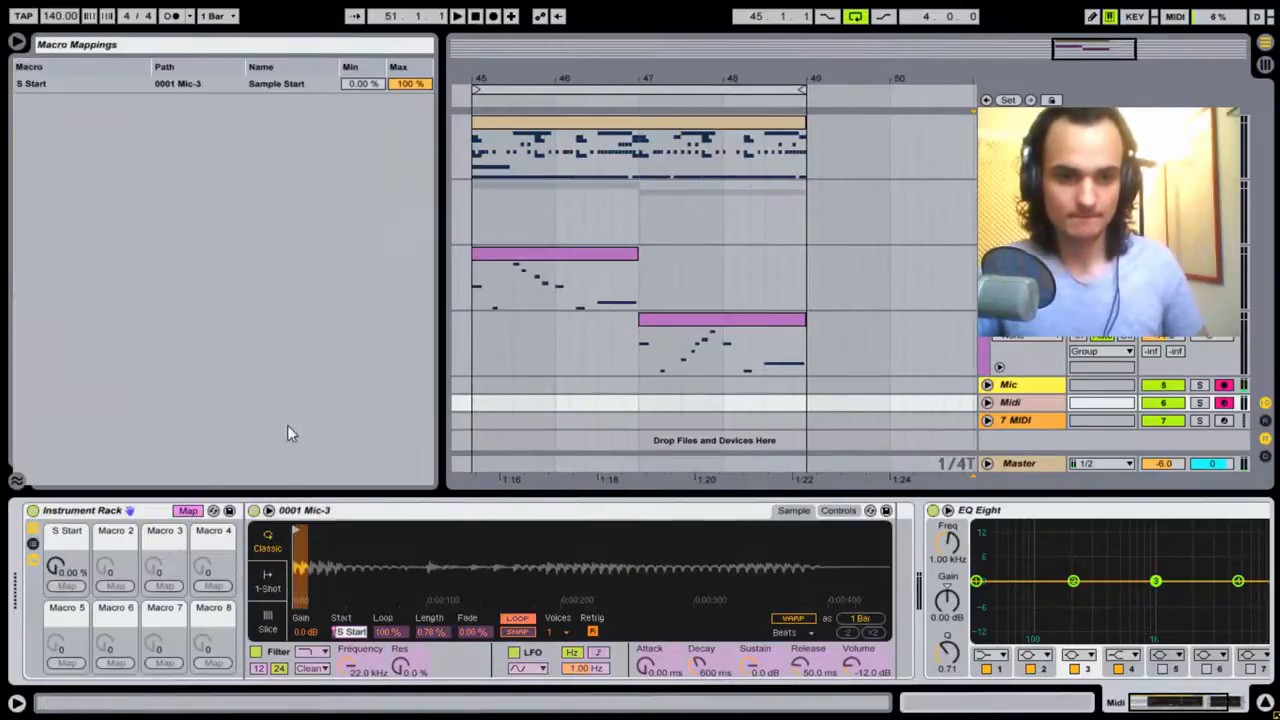
{"action": "left_click", "coordinate": [188, 511]}
Sweep the loop through the Mic-3 sample with the S Start macro, ending at 15.0 %.
{"action": "left_click_drag", "start_coordinate": [66, 567], "coordinate": [66, 541]}
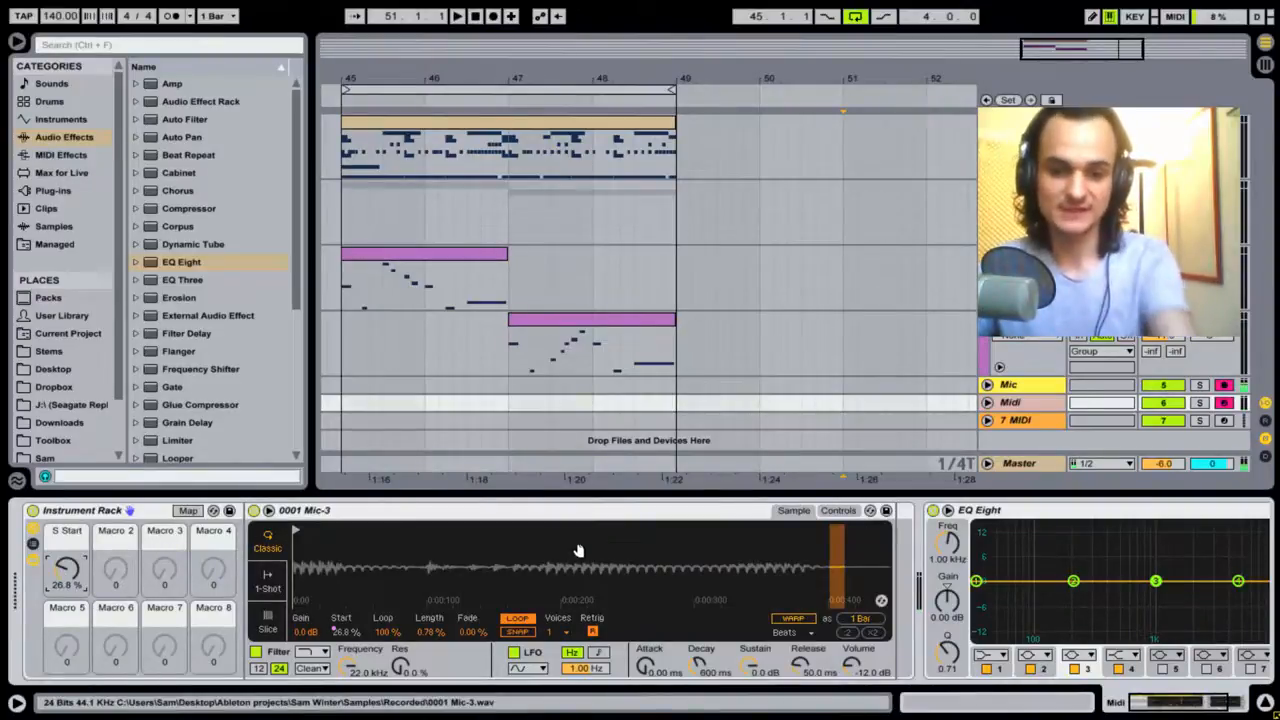
{"action": "left_click_drag", "start_coordinate": [577, 551], "coordinate": [577, 490]}
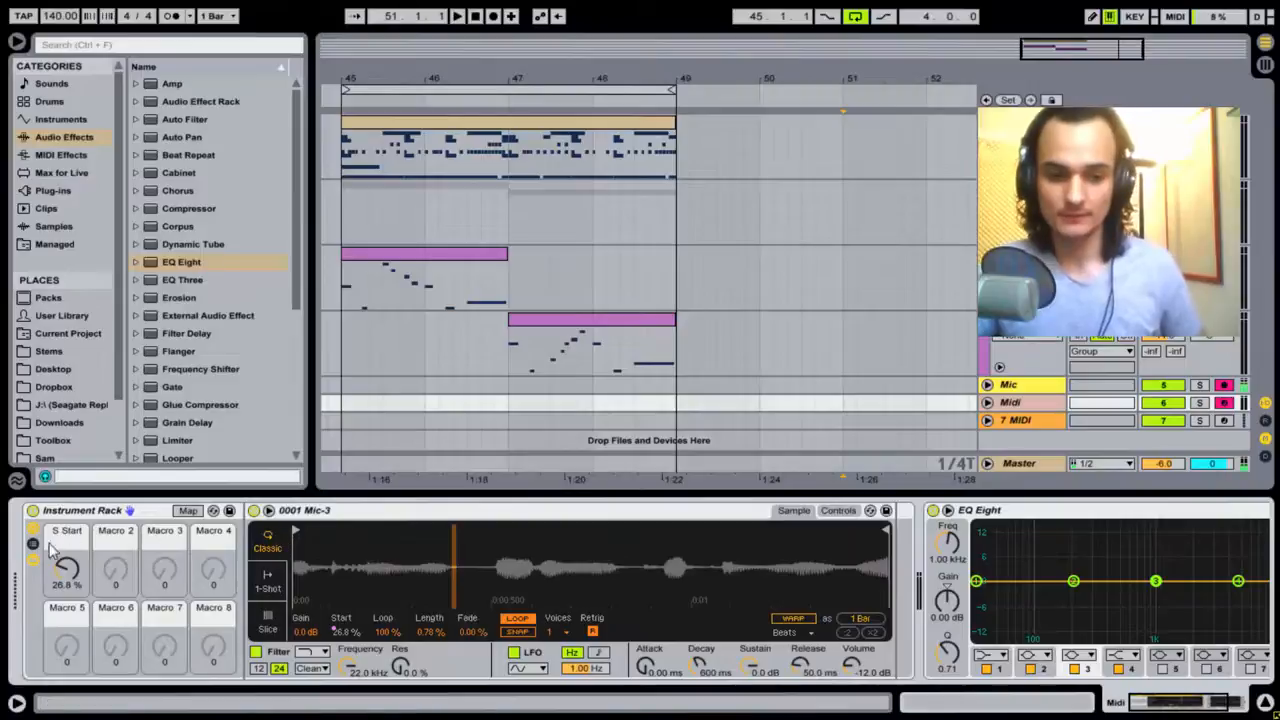
{"action": "left_click_drag", "start_coordinate": [57, 555], "coordinate": [57, 563]}
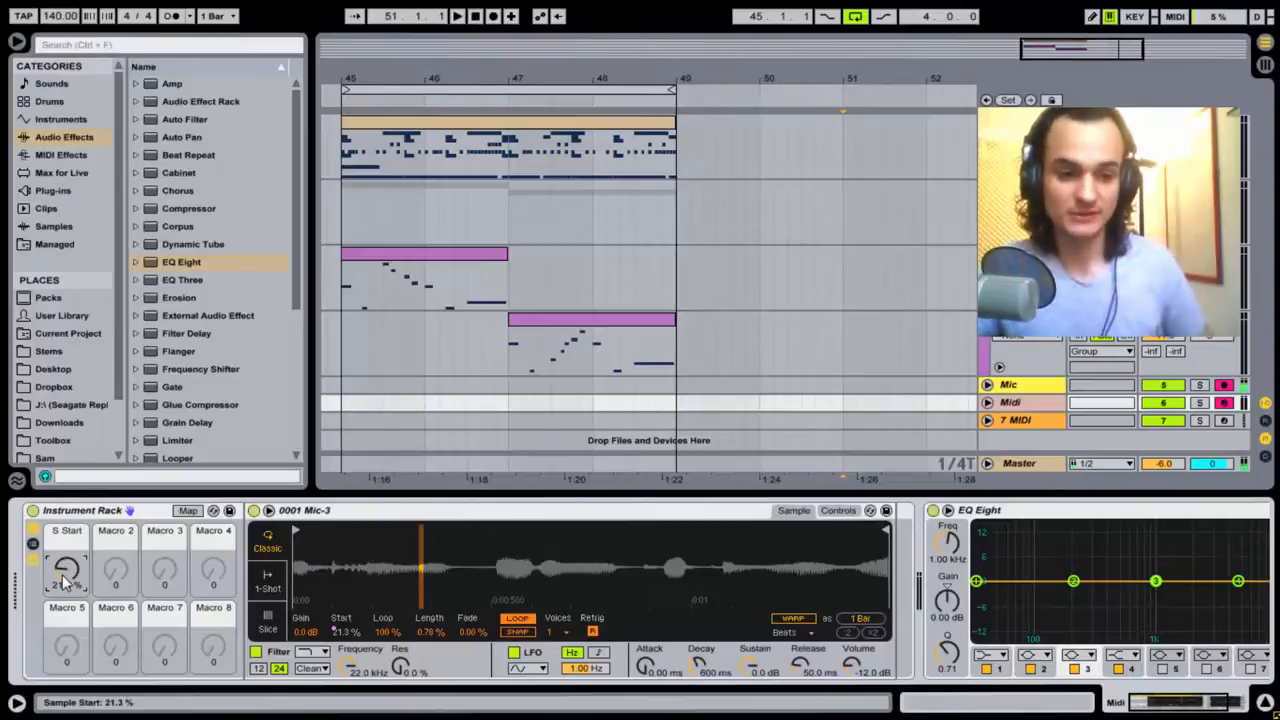
{"action": "left_click_drag", "start_coordinate": [64, 580], "coordinate": [64, 589]}
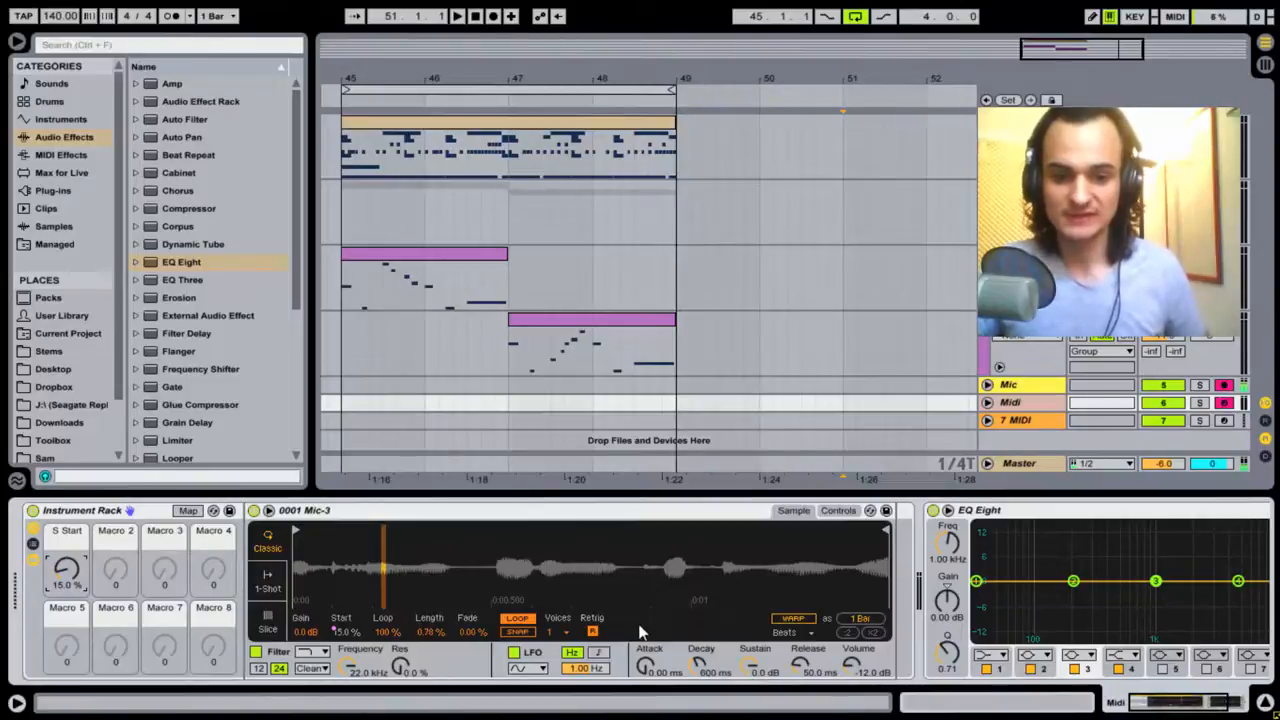
Shape the Mic-3 pitch envelope with an amount of -15 st and a decay of 1.06 s, testing it one octave higher.
{"action": "left_click", "coordinate": [838, 511]}
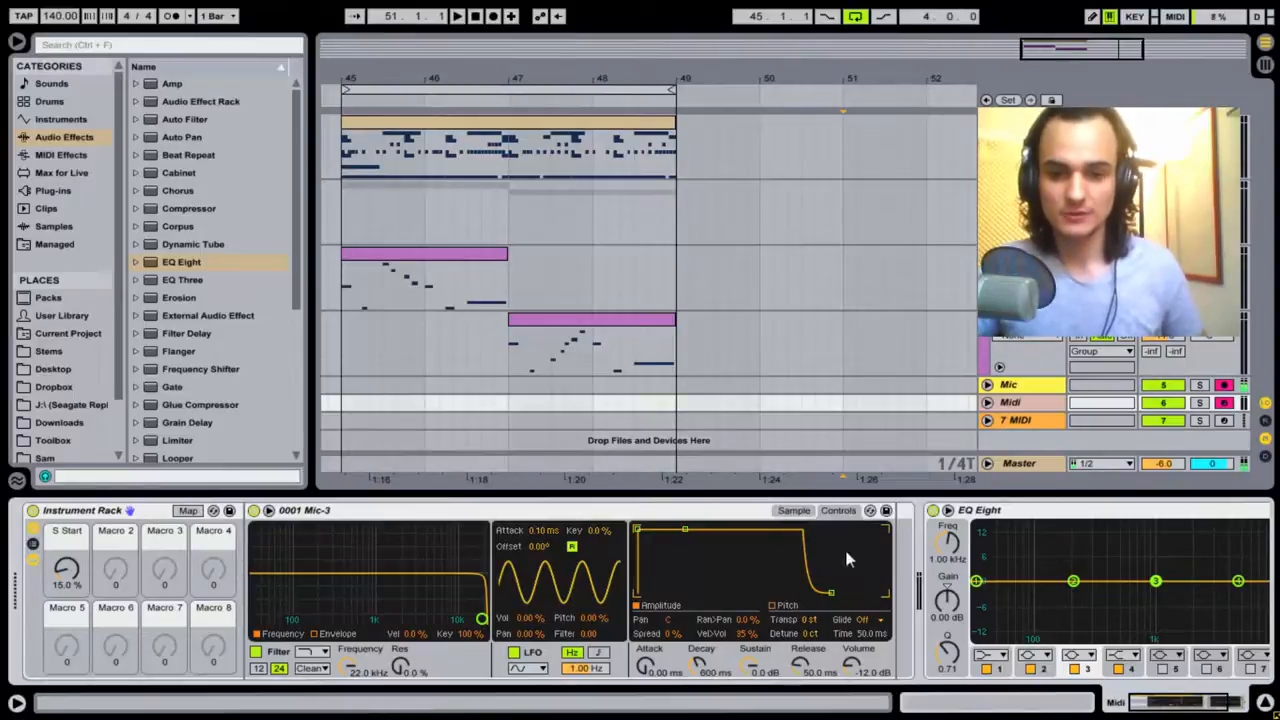
{"action": "left_click", "coordinate": [772, 606]}
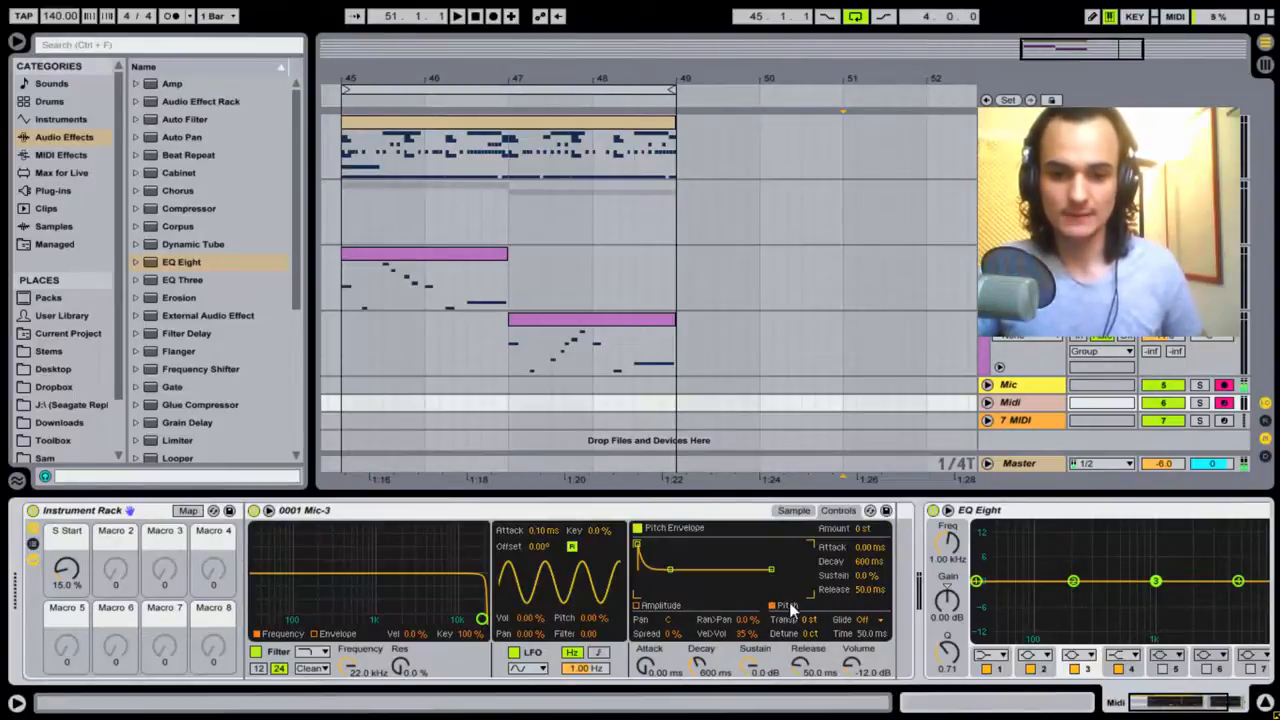
{"action": "left_click_drag", "start_coordinate": [866, 529], "coordinate": [866, 510]}
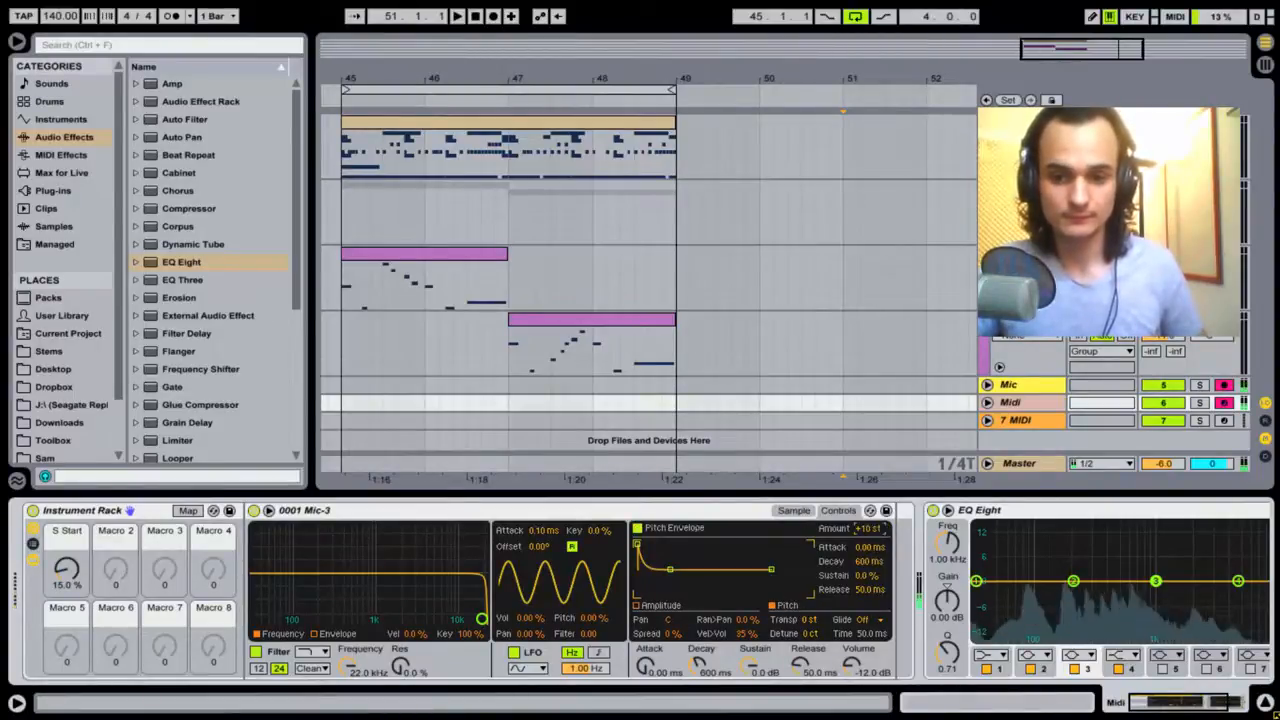
{"action": "left_click", "coordinate": [860, 560]}
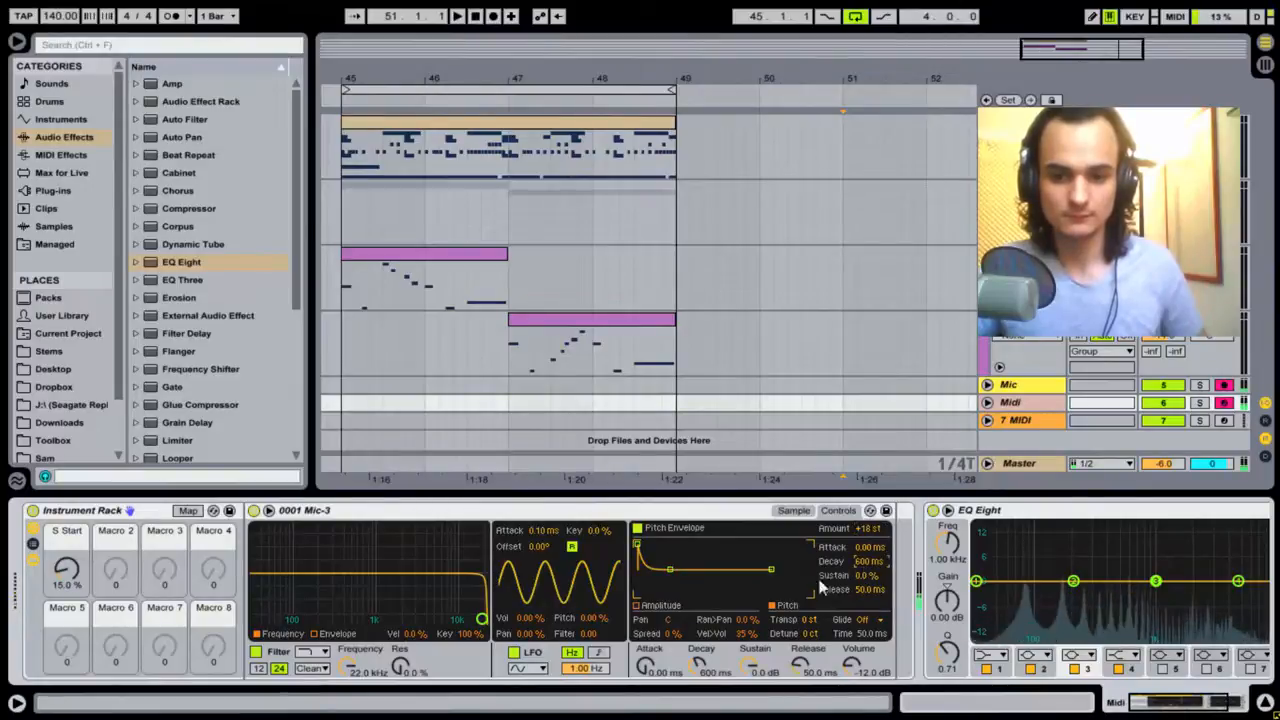
{"action": "left_click_drag", "start_coordinate": [866, 529], "coordinate": [866, 562]}
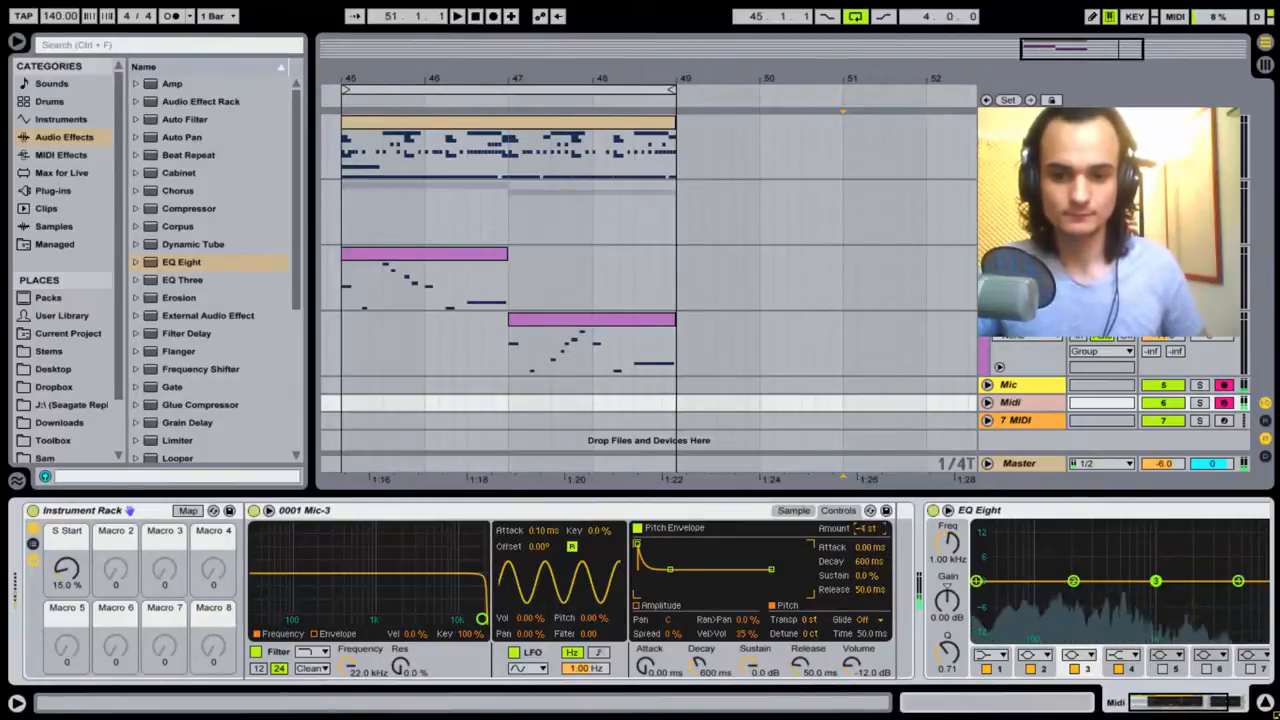
{"action": "key", "text": "x"}
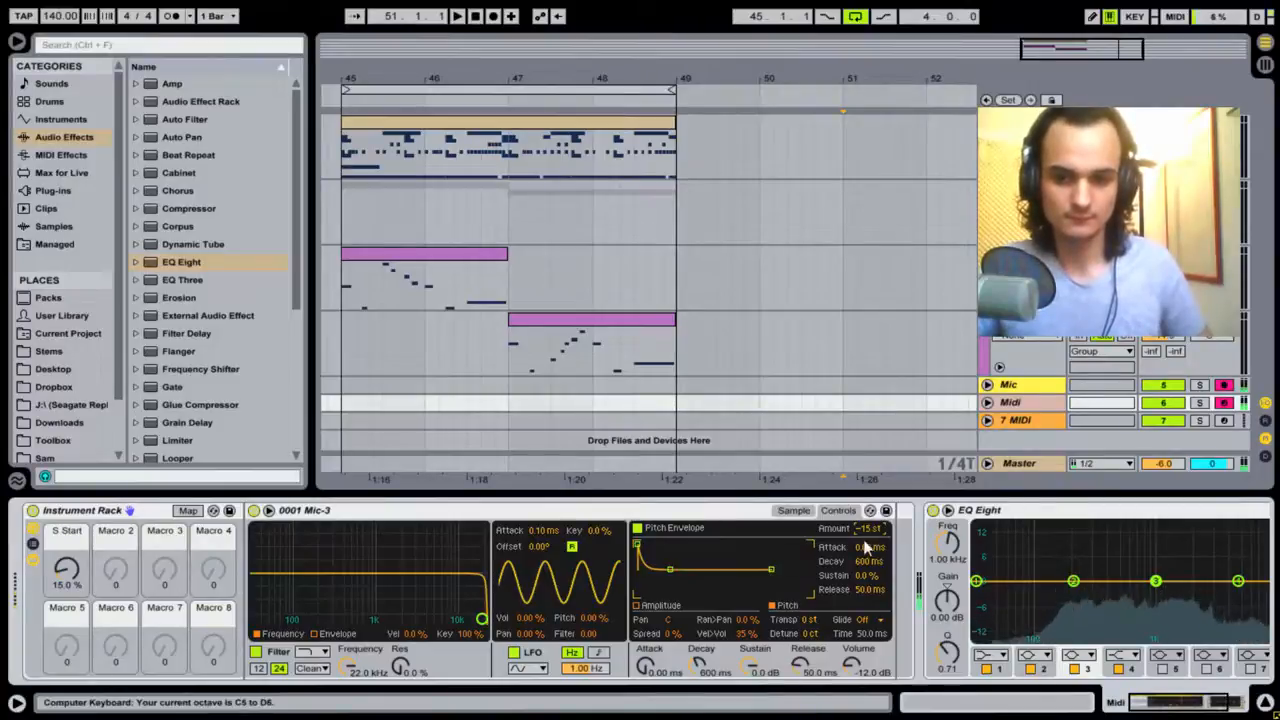
{"action": "left_click_drag", "start_coordinate": [866, 562], "coordinate": [866, 540]}
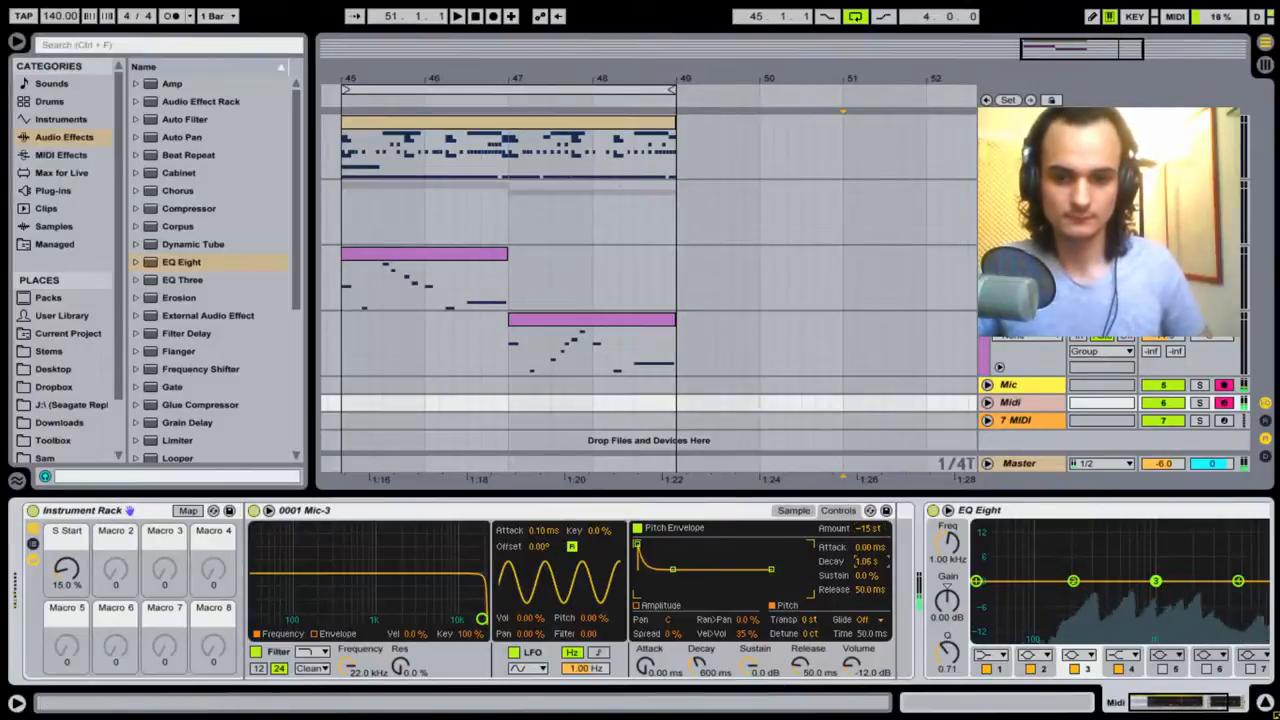
Set the Mic-3 glide mode to Glide with a 15.4 ms time, and its LFO to 9.14 Hz with 6.65 % pitch modulation.
{"action": "left_click", "coordinate": [862, 620]}
{"action": "left_click", "coordinate": [868, 660]}
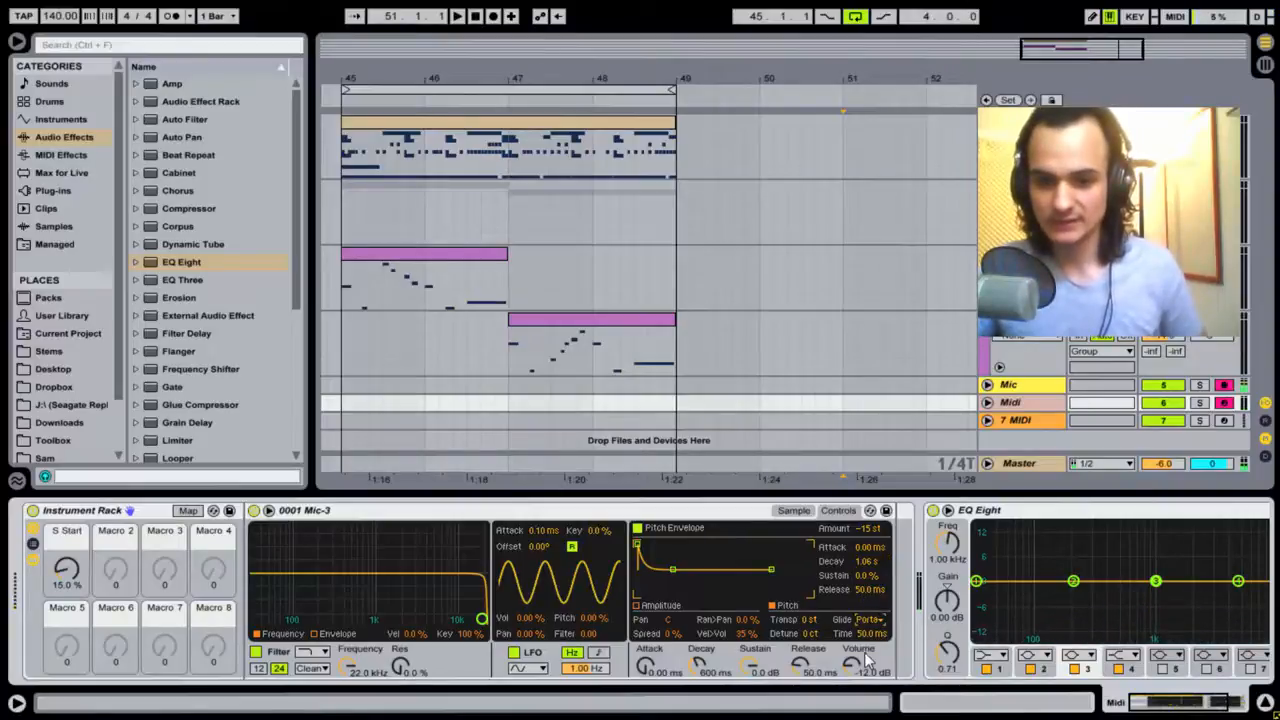
{"action": "left_click", "coordinate": [866, 622]}
{"action": "left_click", "coordinate": [868, 646]}
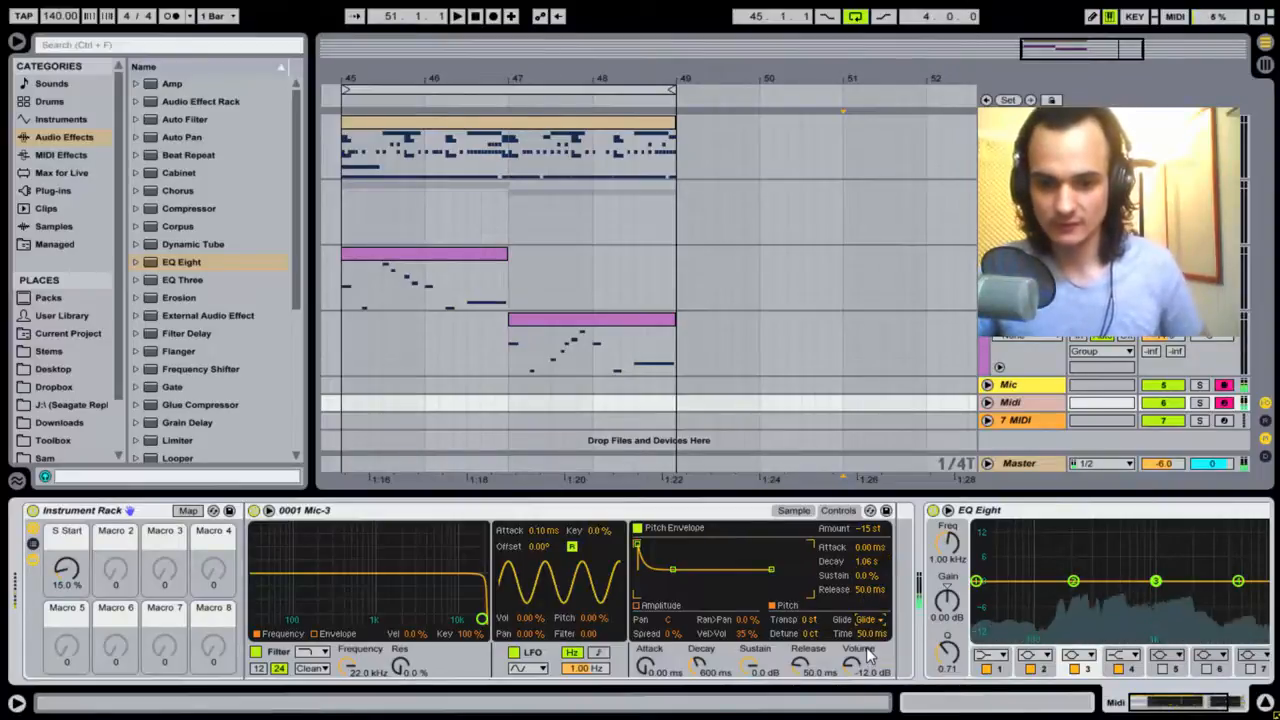
{"action": "left_click_drag", "start_coordinate": [872, 634], "coordinate": [872, 595]}
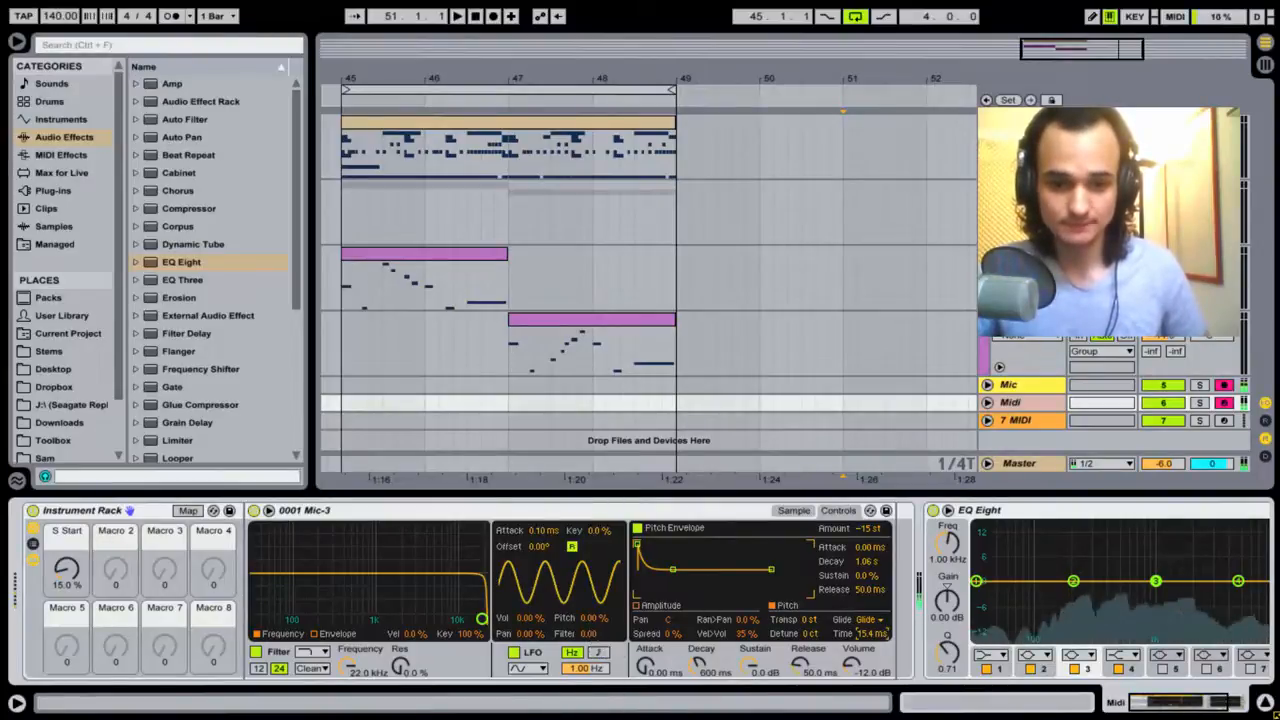
{"action": "left_click_drag", "start_coordinate": [594, 618], "coordinate": [594, 607]}
{"action": "left_click_drag", "start_coordinate": [590, 668], "coordinate": [594, 626]}
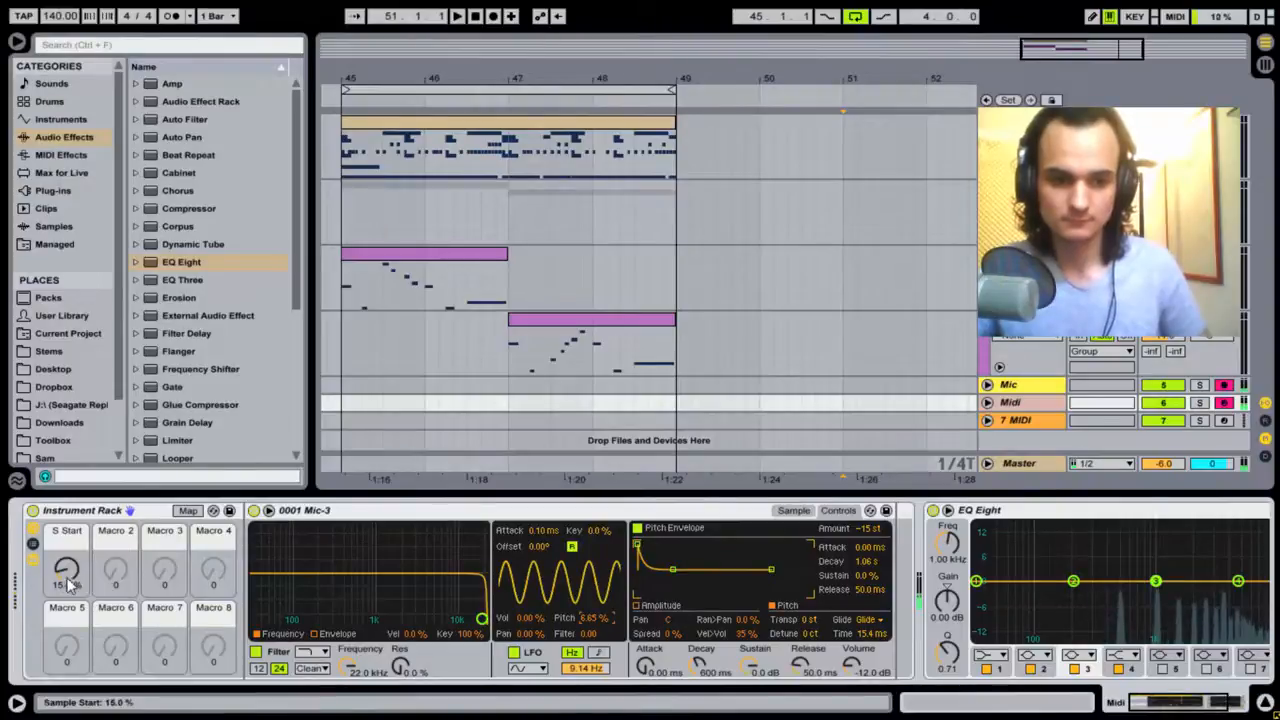
Sweep the S Start macro through the Mic-3 sample, examine the loop in an enlarged waveform view, and settle at 85.8 %.
{"action": "left_click_drag", "start_coordinate": [66, 585], "coordinate": [66, 560]}
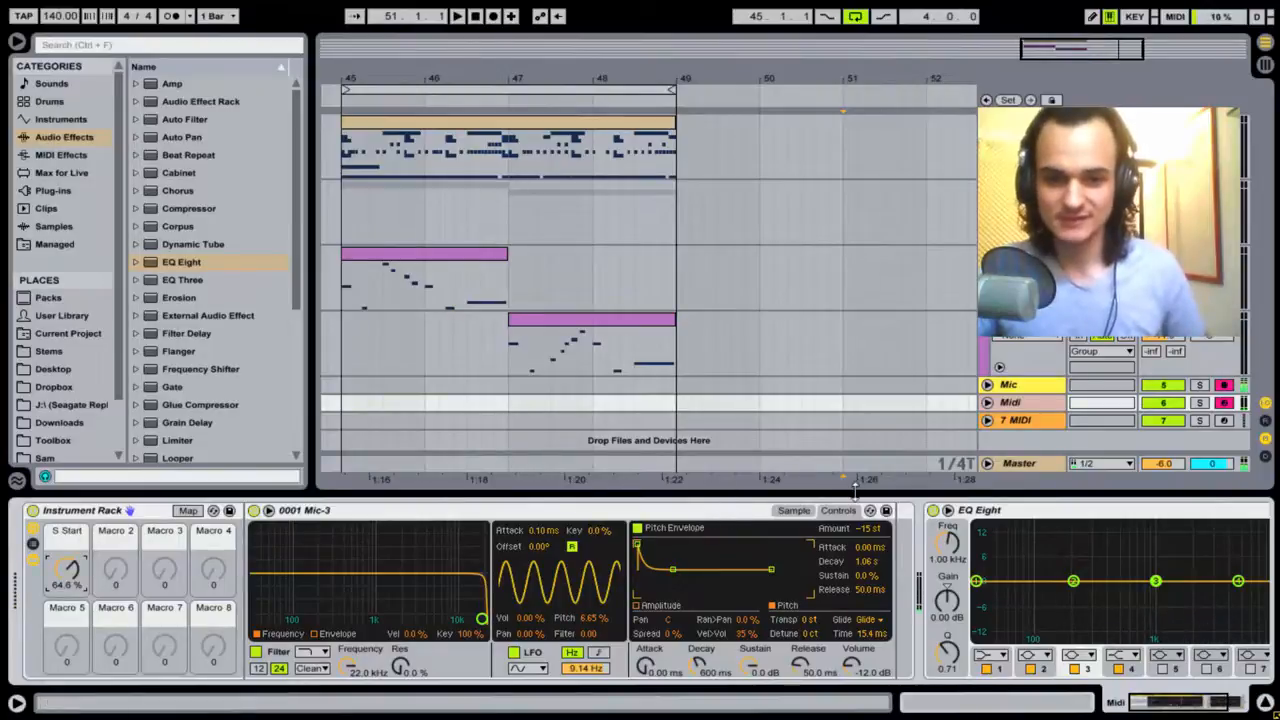
{"action": "left_click", "coordinate": [793, 510]}
{"action": "mouse_move", "coordinate": [72, 575]}
{"action": "left_mouse_down"}
{"action": "mouse_move", "coordinate": [72, 600]}
{"action": "mouse_move", "coordinate": [72, 551]}
{"action": "left_mouse_up"}
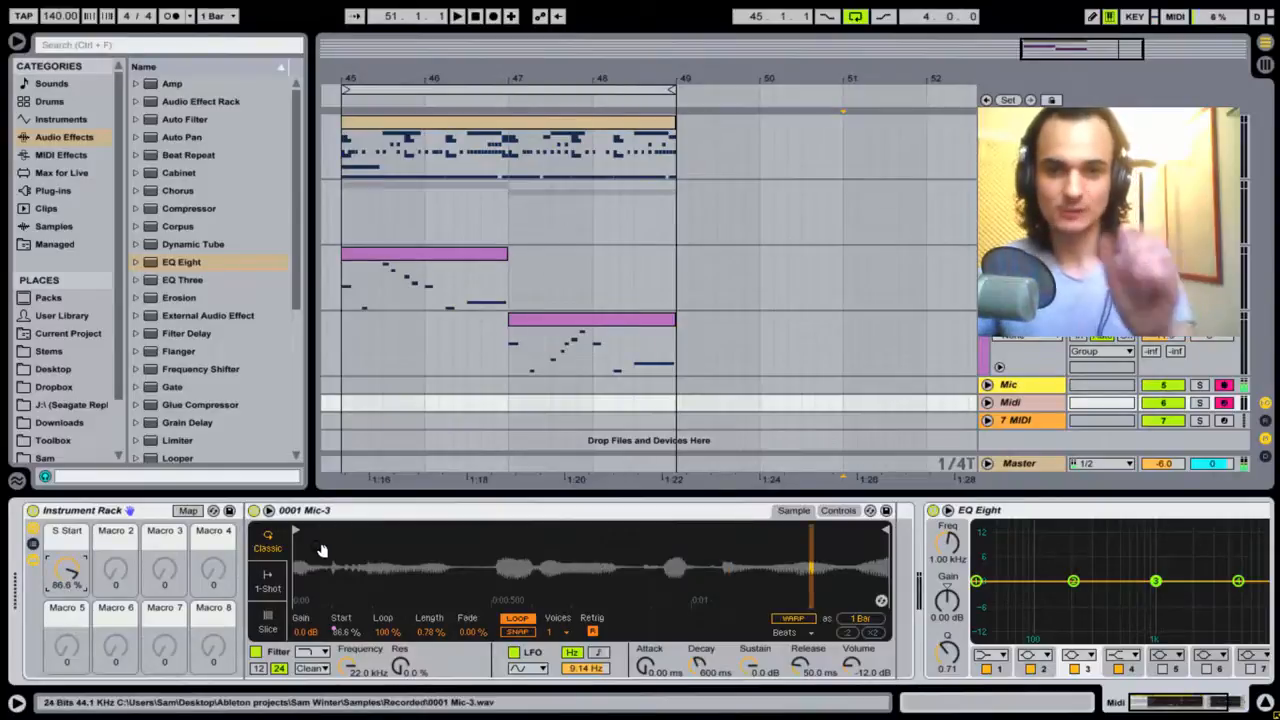
{"action": "left_click", "coordinate": [268, 511]}
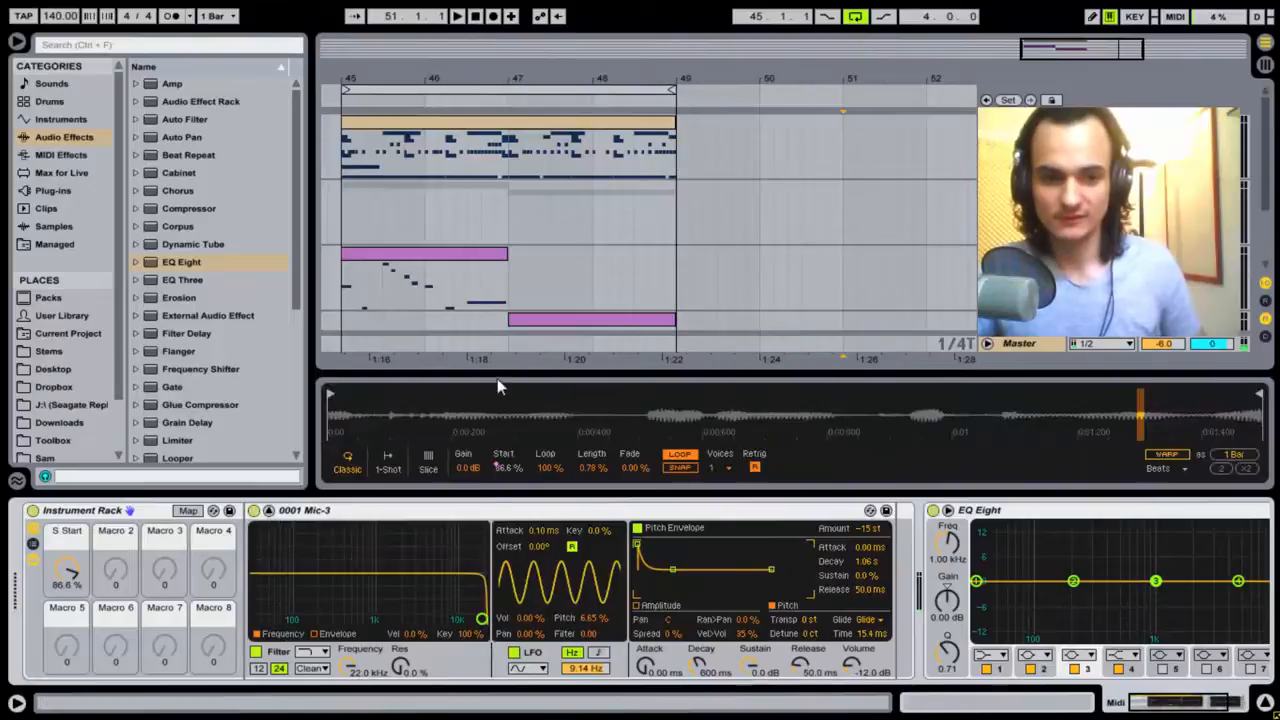
{"action": "left_click_drag", "start_coordinate": [497, 366], "coordinate": [410, 128]}
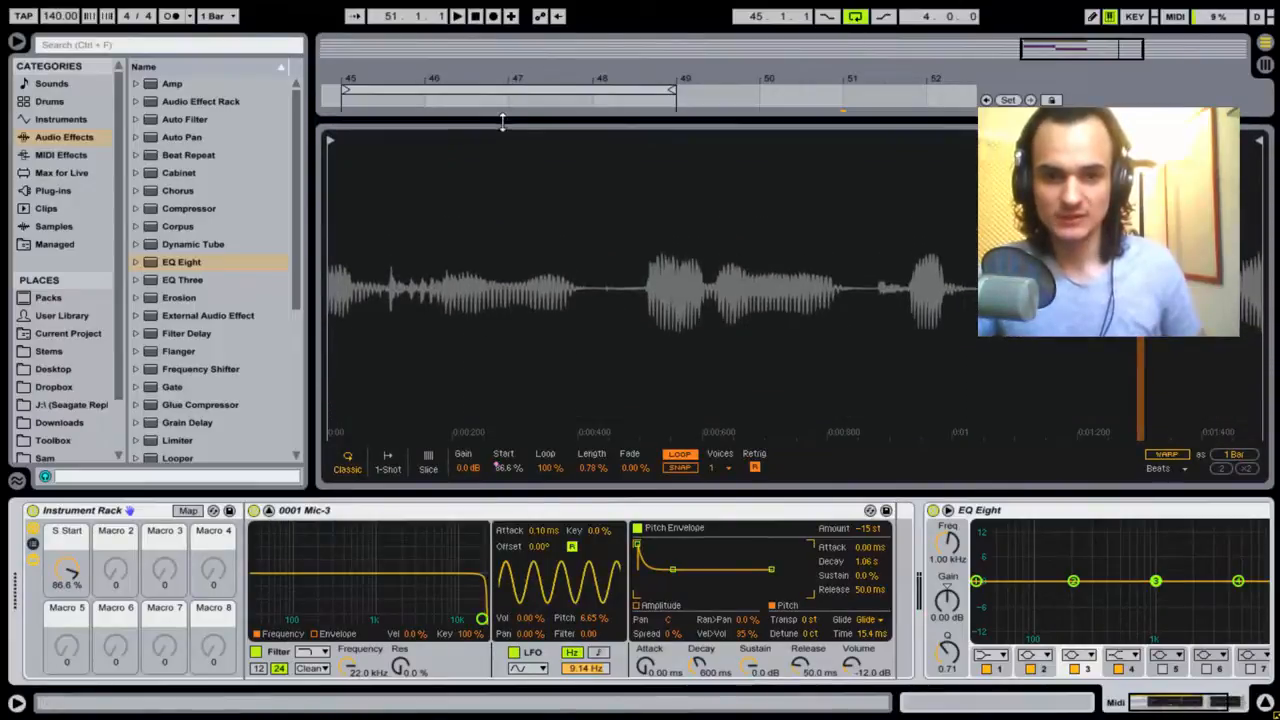
{"action": "left_click_drag", "start_coordinate": [311, 250], "coordinate": [160, 460]}
{"action": "left_click_drag", "start_coordinate": [1142, 300], "coordinate": [1142, 400]}
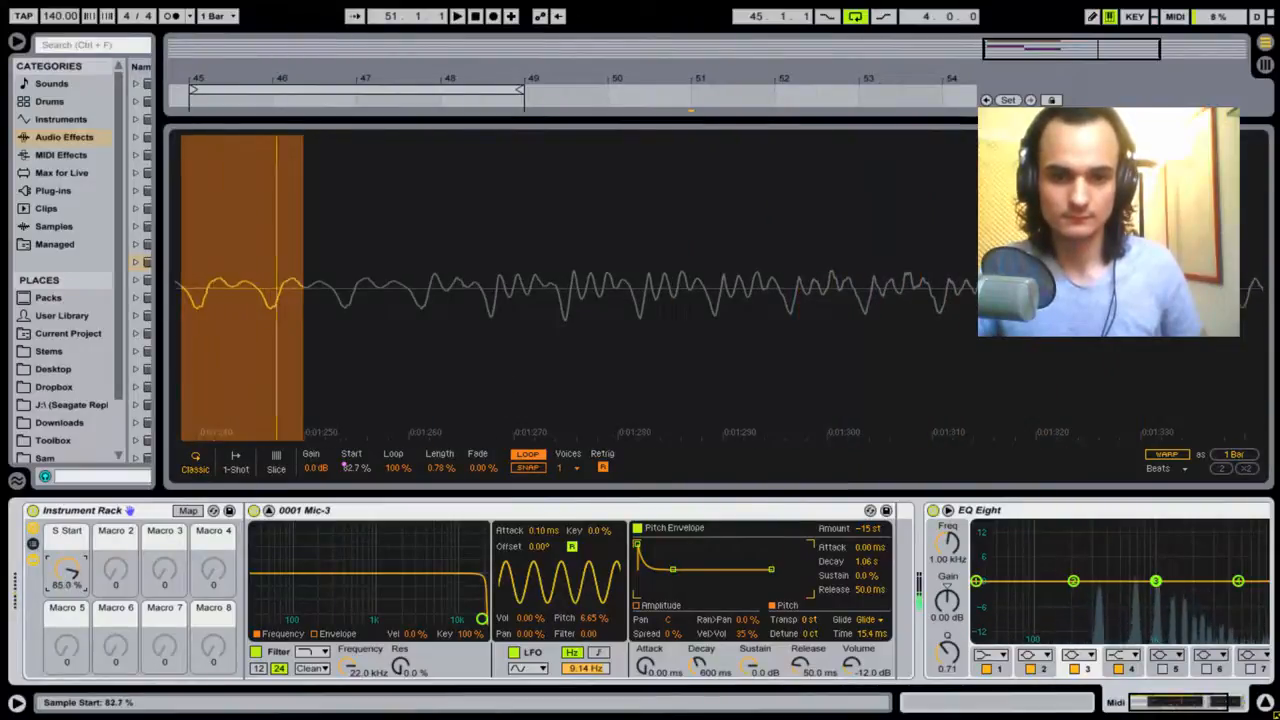
{"action": "left_click_drag", "start_coordinate": [714, 123], "coordinate": [714, 330]}
{"action": "left_click", "coordinate": [268, 510]}
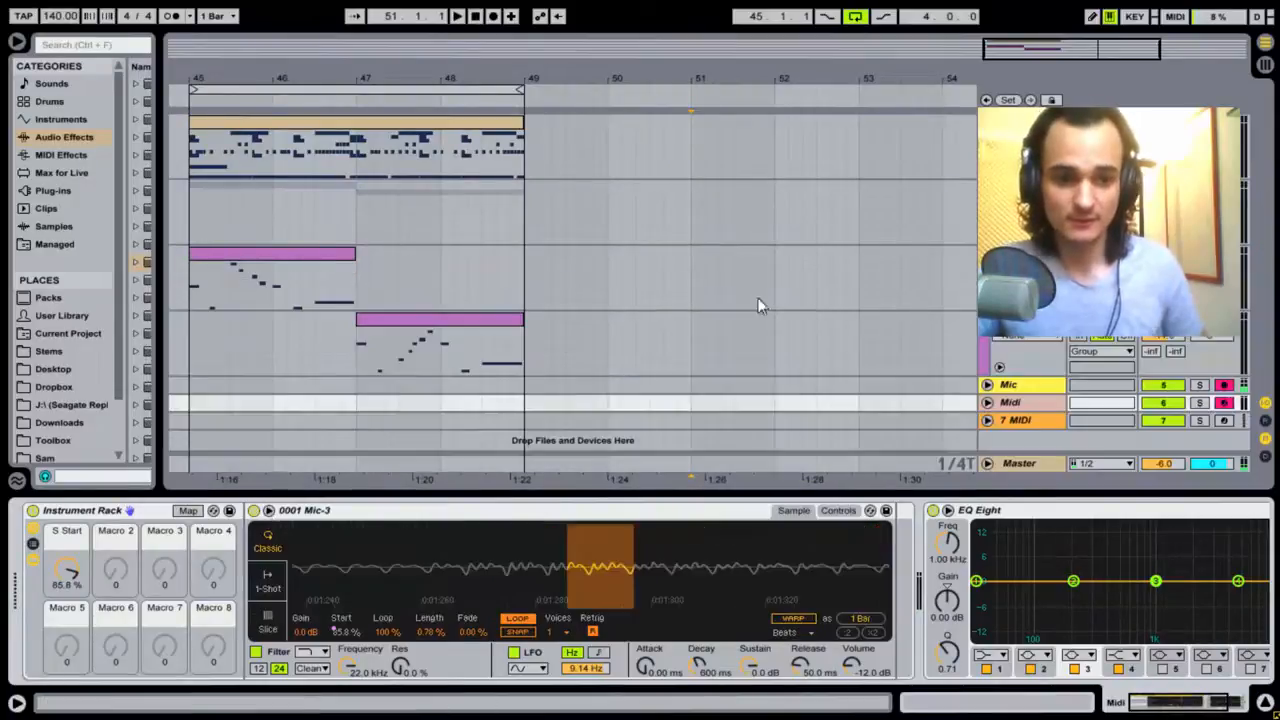
Check the devices on the lead tracks and move the Midi track into the Leads group above the Mic track.
{"action": "left_click", "coordinate": [983, 303]}
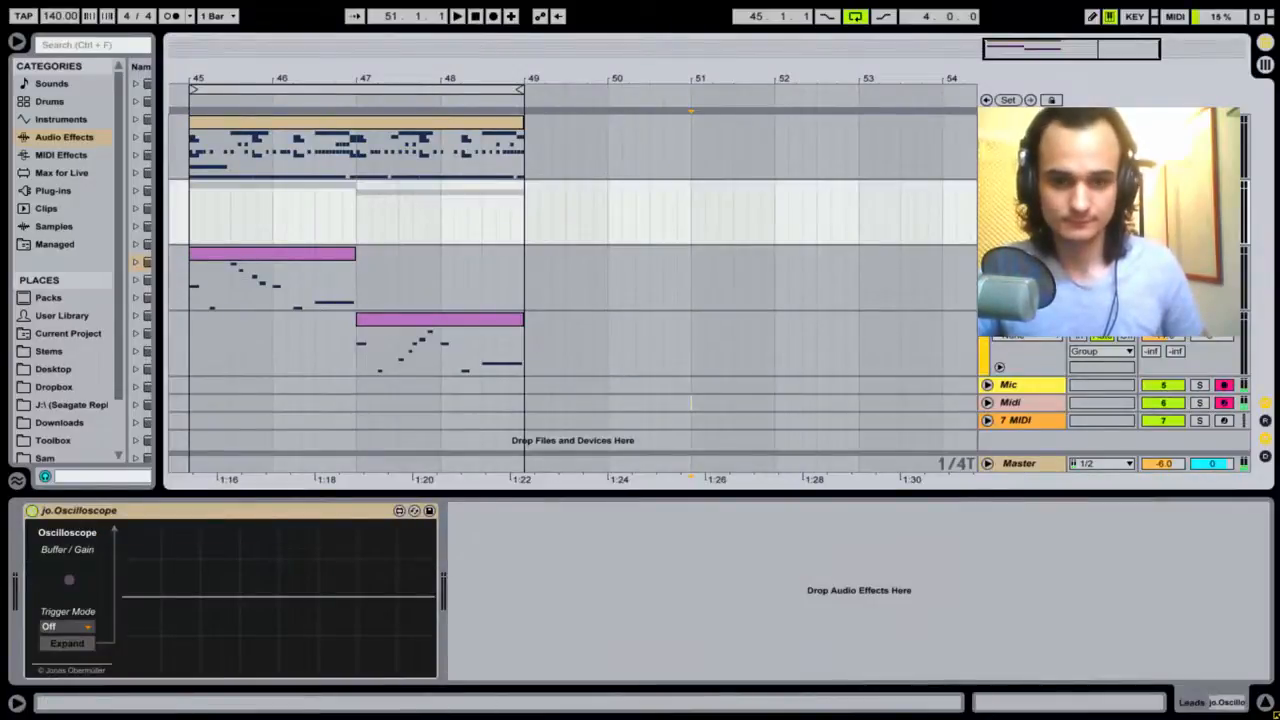
{"action": "left_click", "coordinate": [1012, 268]}
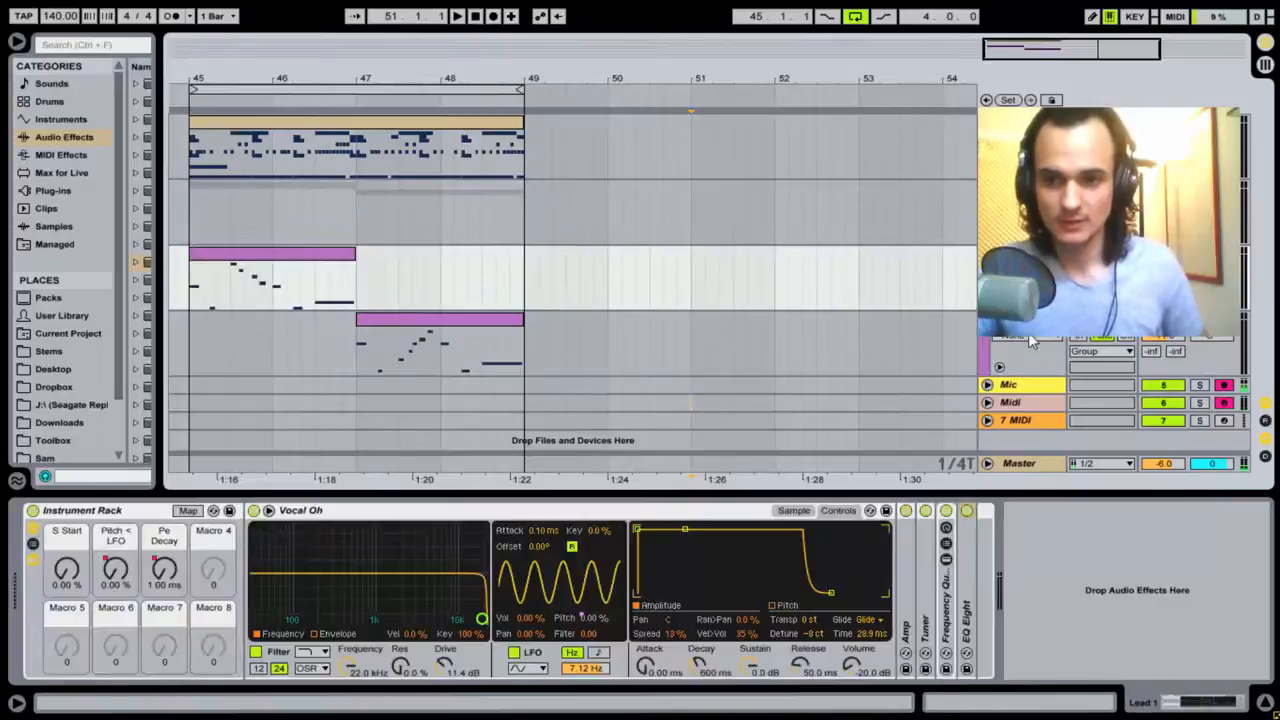
{"action": "left_click", "coordinate": [931, 323]}
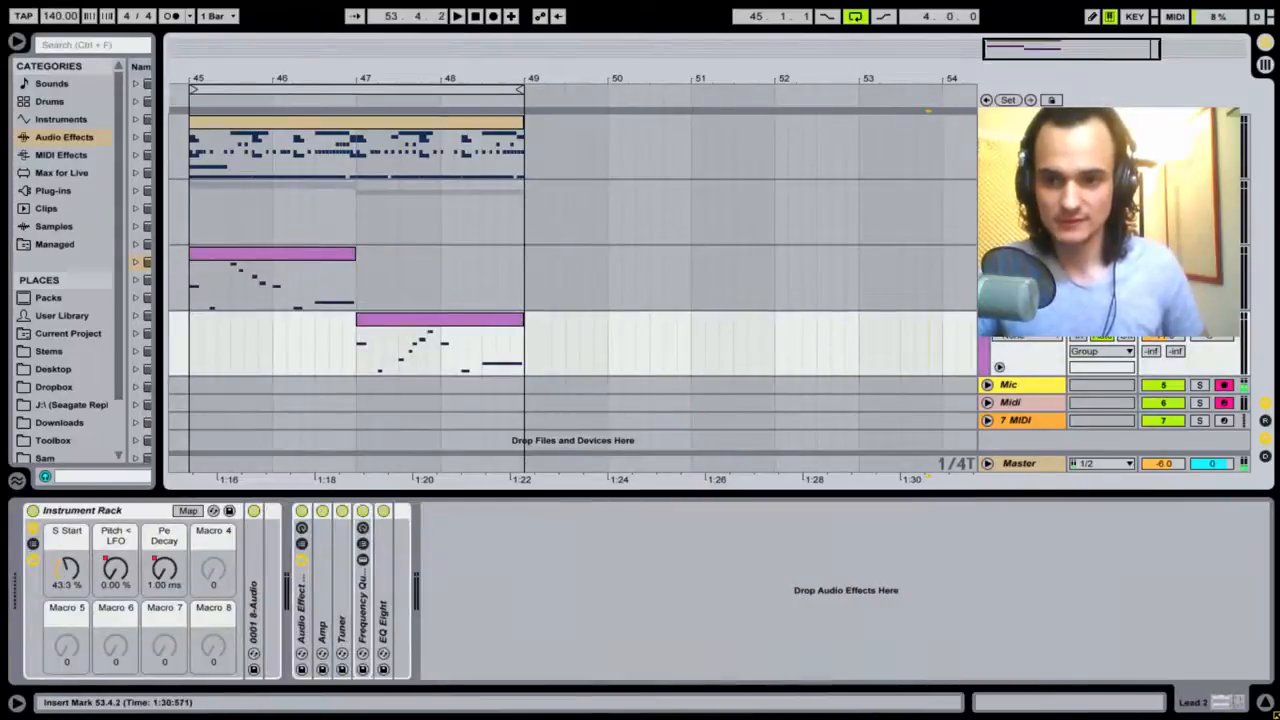
{"action": "left_click", "coordinate": [1022, 406]}
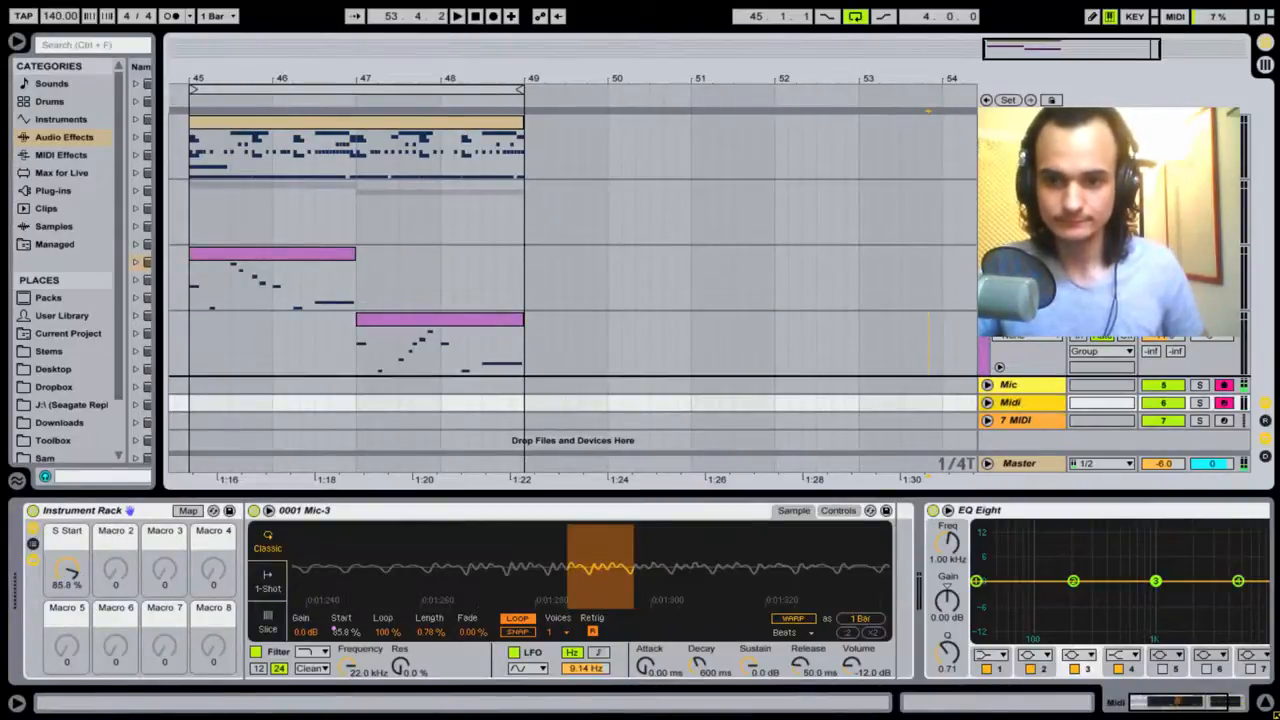
{"action": "left_click_drag", "start_coordinate": [1022, 404], "coordinate": [1022, 377]}
Adjust Buffer / Gain in the Leads group's jo.Oscilloscope and examine the lead's waveform in octaves from C7 down to C4, ending at C5.
{"action": "left_click", "coordinate": [1018, 190]}
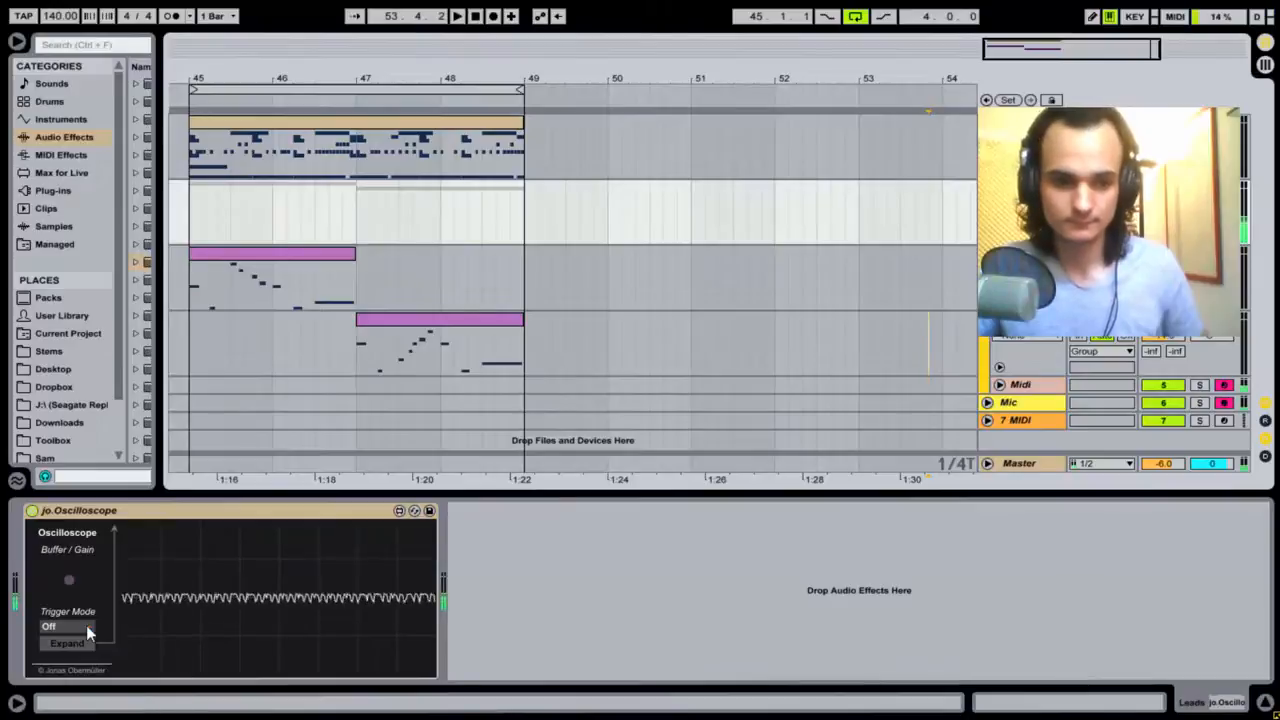
{"action": "left_click", "coordinate": [65, 581]}
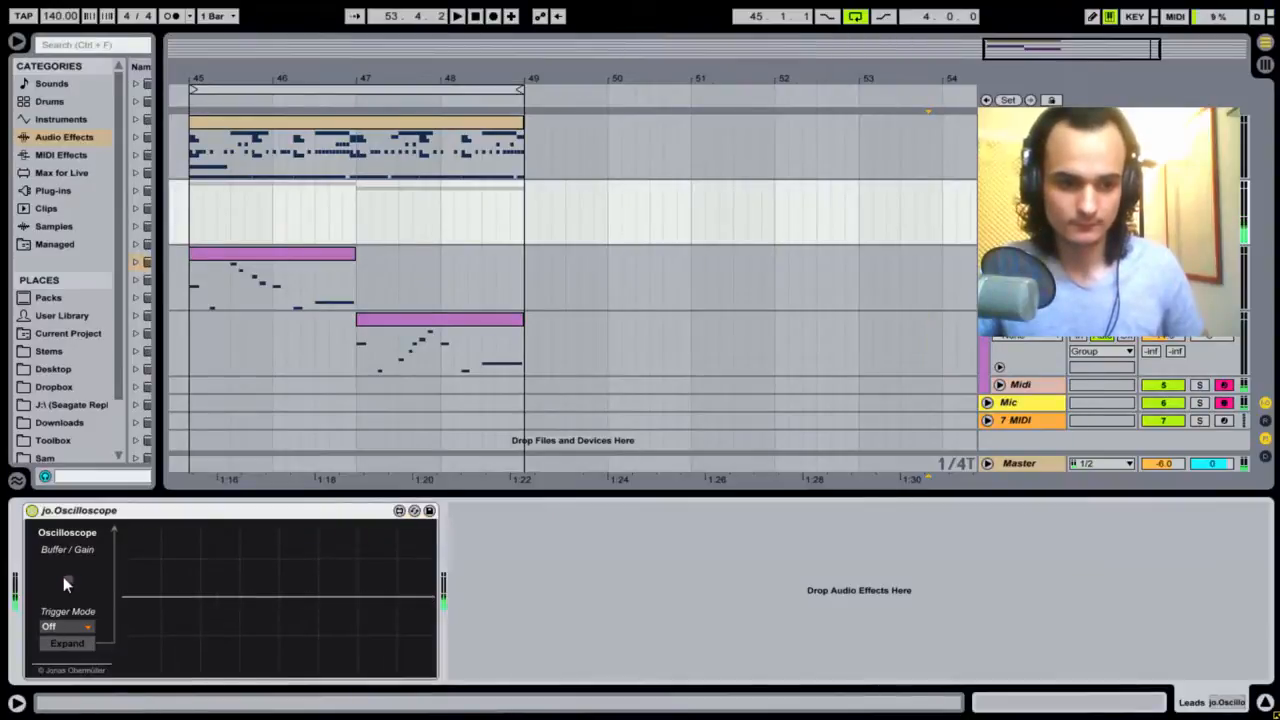
{"action": "left_click_drag", "start_coordinate": [70, 570], "coordinate": [27, 571]}
{"action": "key", "text": "x"}
{"action": "key", "text": "x"}
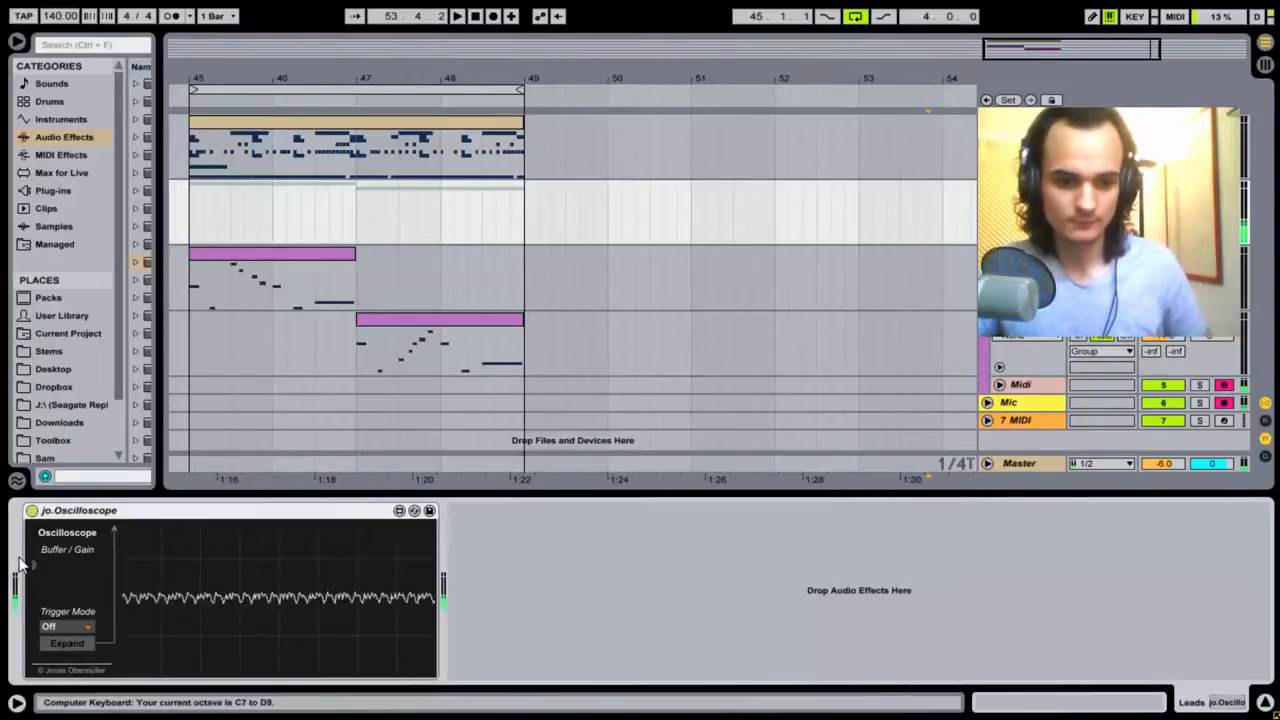
{"action": "key", "text": "z"}
{"action": "key", "text": "z"}
{"action": "key", "text": "z"}
{"action": "key", "text": "z"}
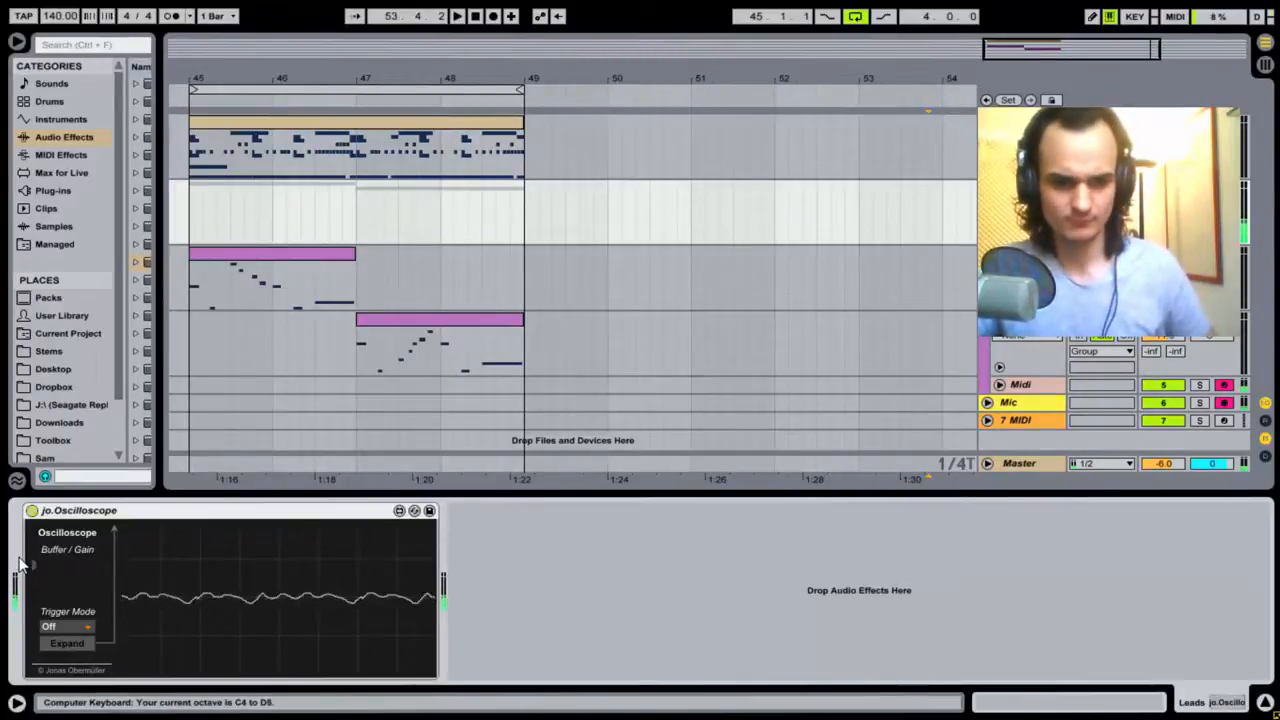
{"action": "key", "text": "x"}
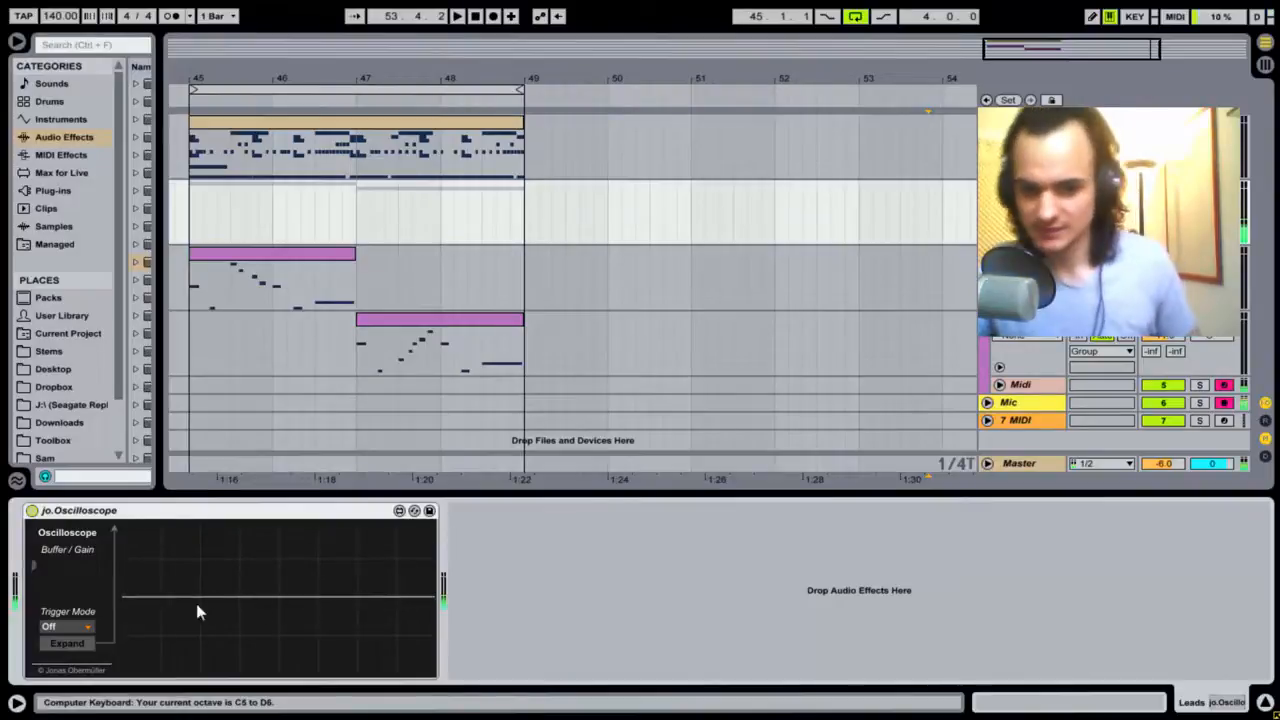
{"action": "left_click", "coordinate": [1032, 405]}
{"action": "left_click", "coordinate": [937, 404]}
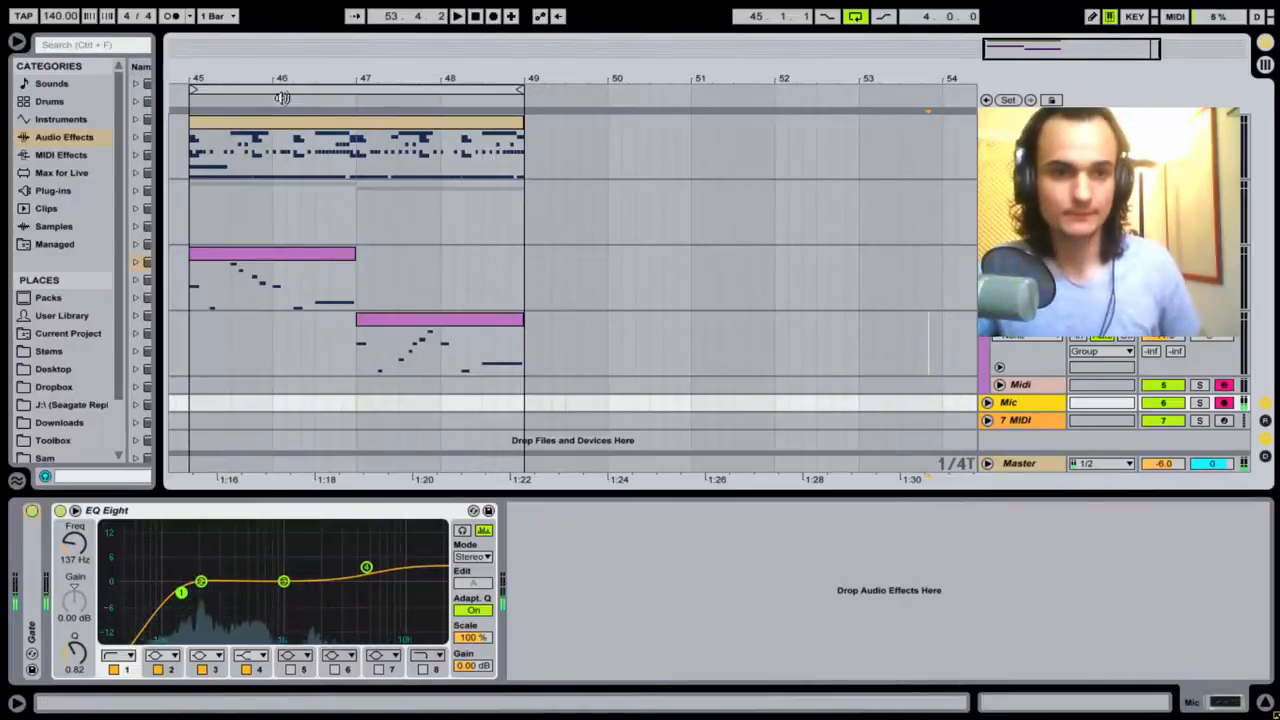
{"action": "left_click_drag", "start_coordinate": [282, 97], "coordinate": [446, 97]}
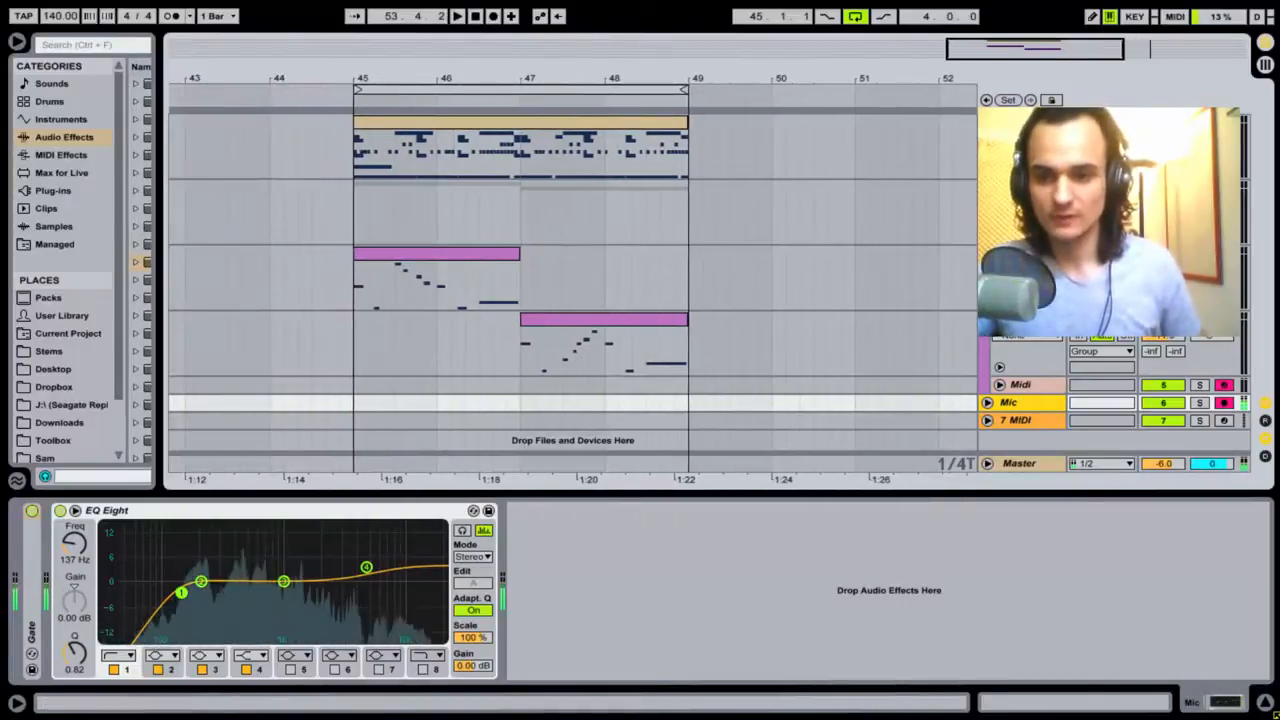
Bypass the Amp, Tuner, Frequency effect rack and EQ Eight that follow the Vocal Oh instrument on the Lead 1 track.
{"action": "left_click", "coordinate": [1030, 254]}
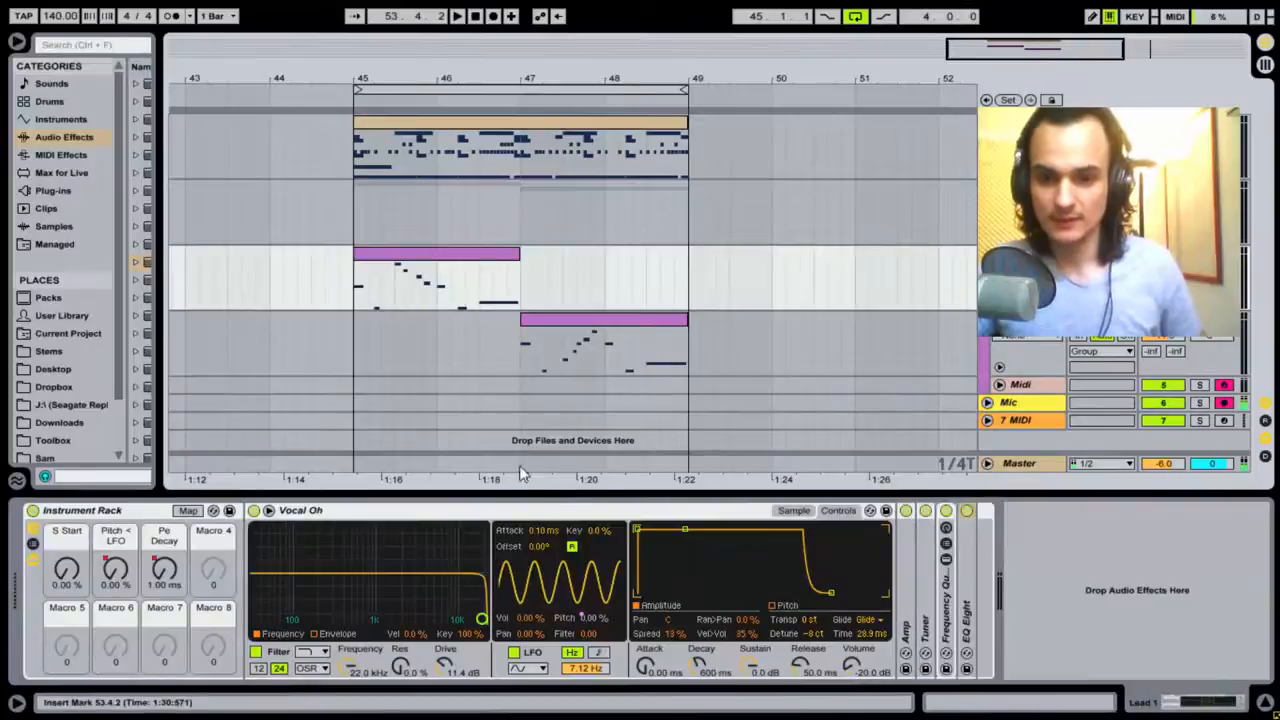
{"action": "left_click", "coordinate": [907, 514]}
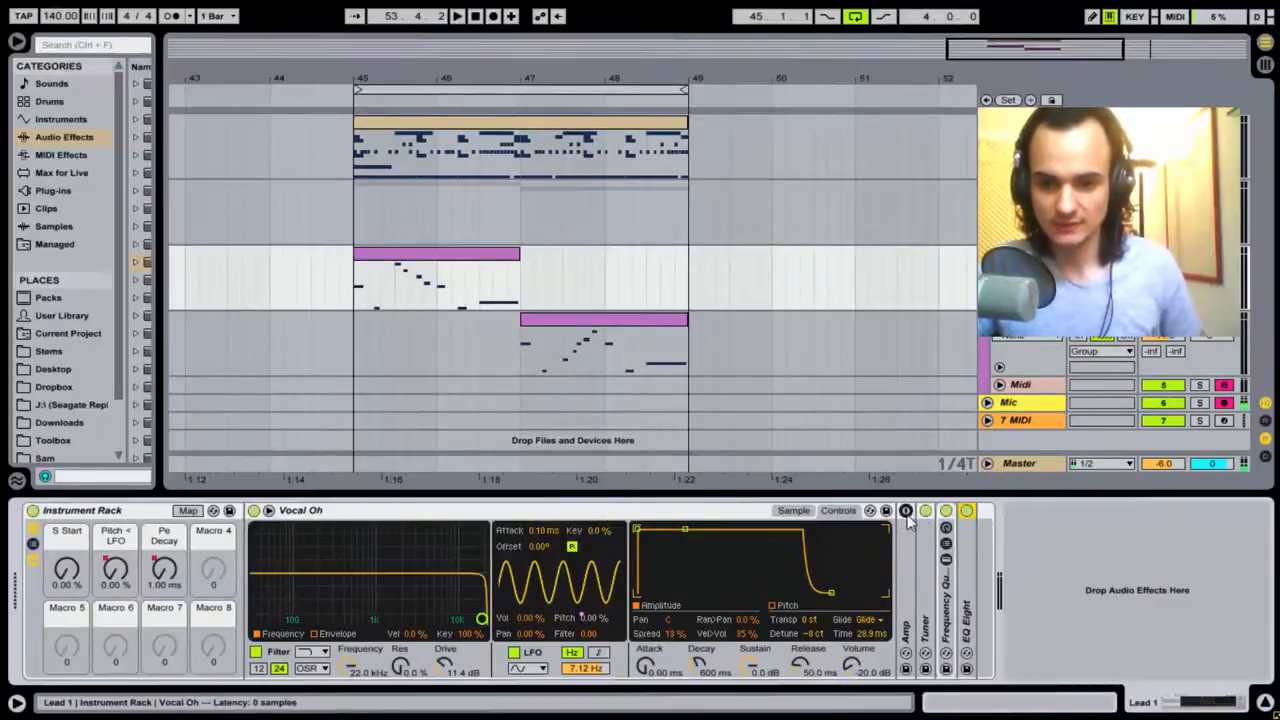
{"action": "left_click", "coordinate": [926, 511]}
{"action": "left_click", "coordinate": [946, 511]}
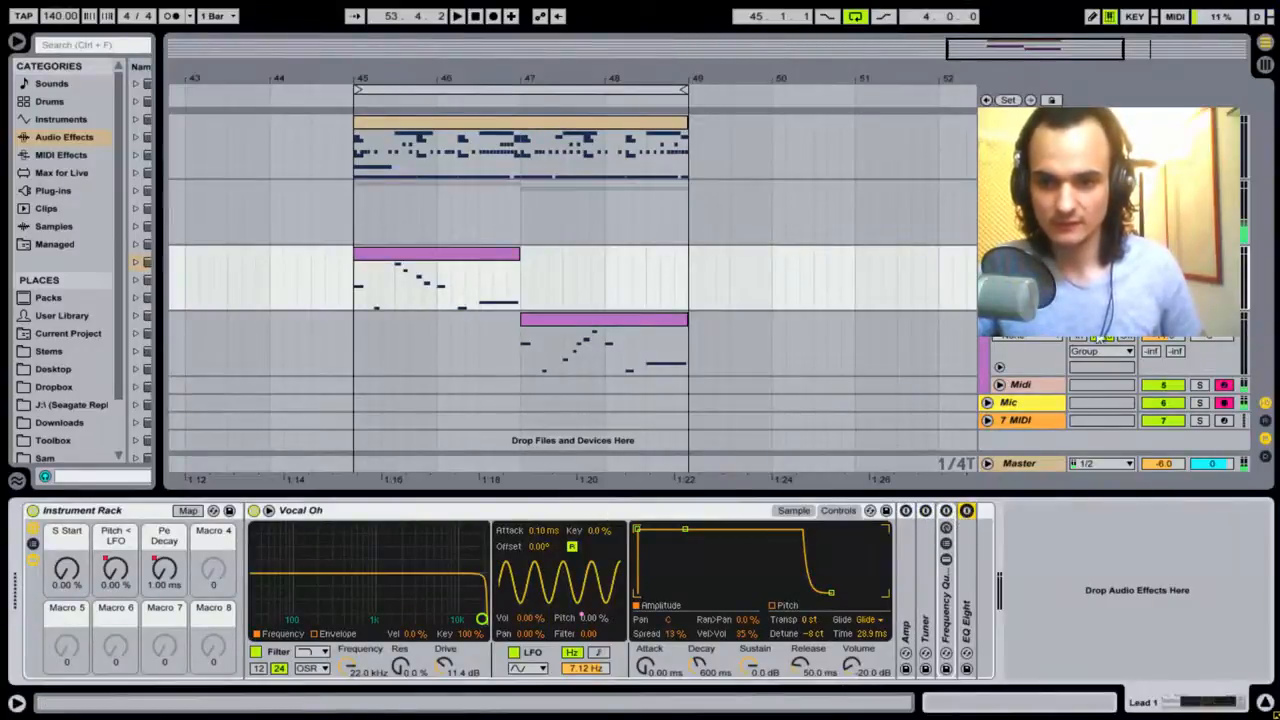
Arm the Lead 1 track to audition its dry Vocal Oh sound an octave higher, and re-arm the Mic track.
{"action": "left_click", "coordinate": [1224, 254]}
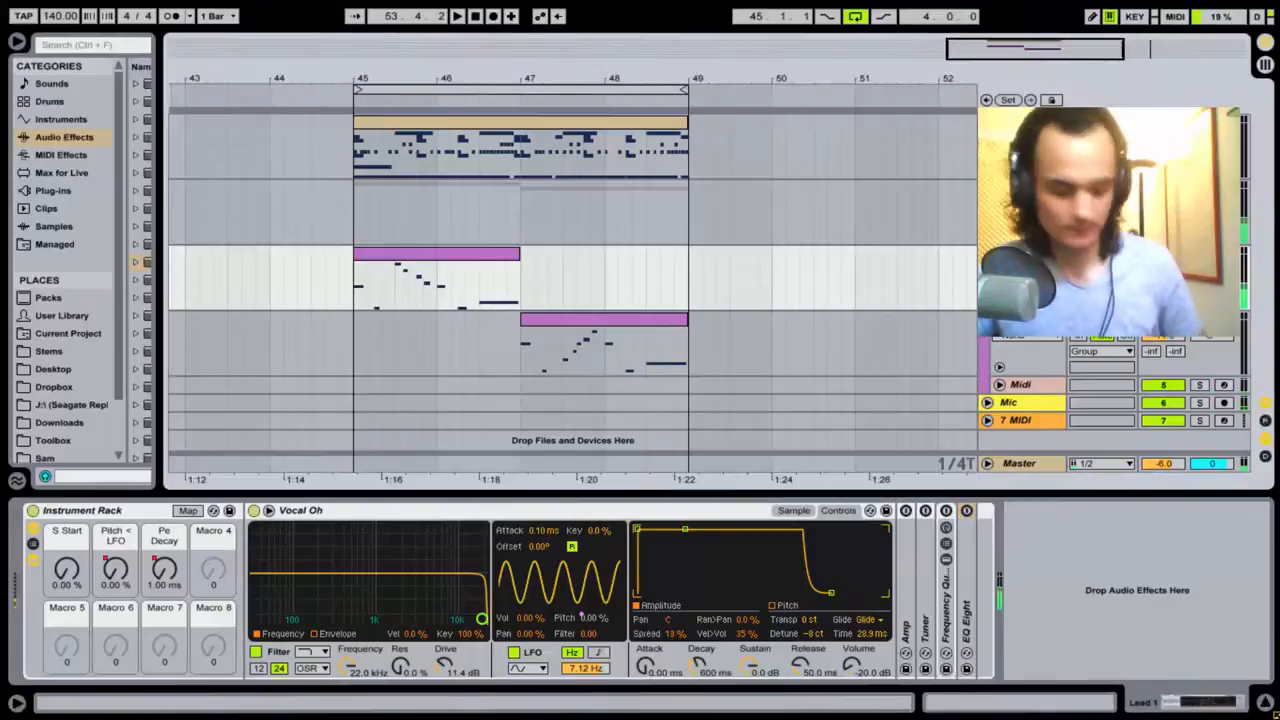
{"action": "key", "text": "x"}
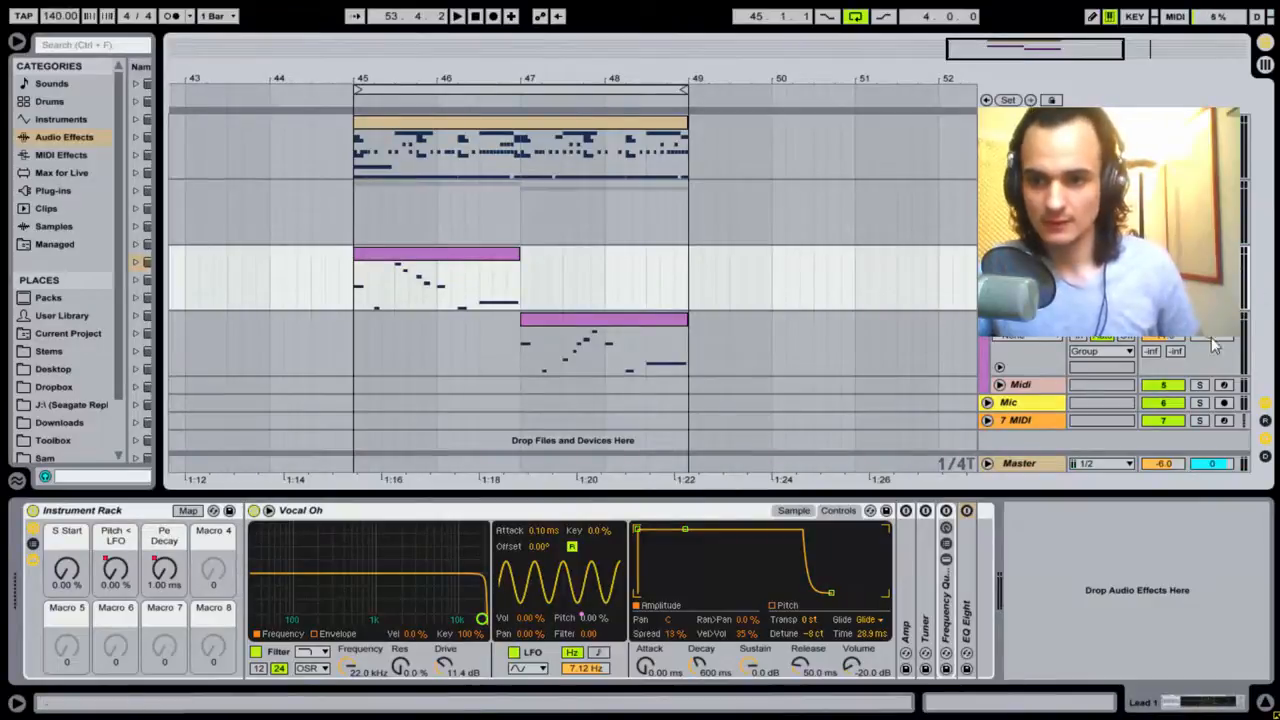
{"action": "left_click", "coordinate": [1224, 402]}
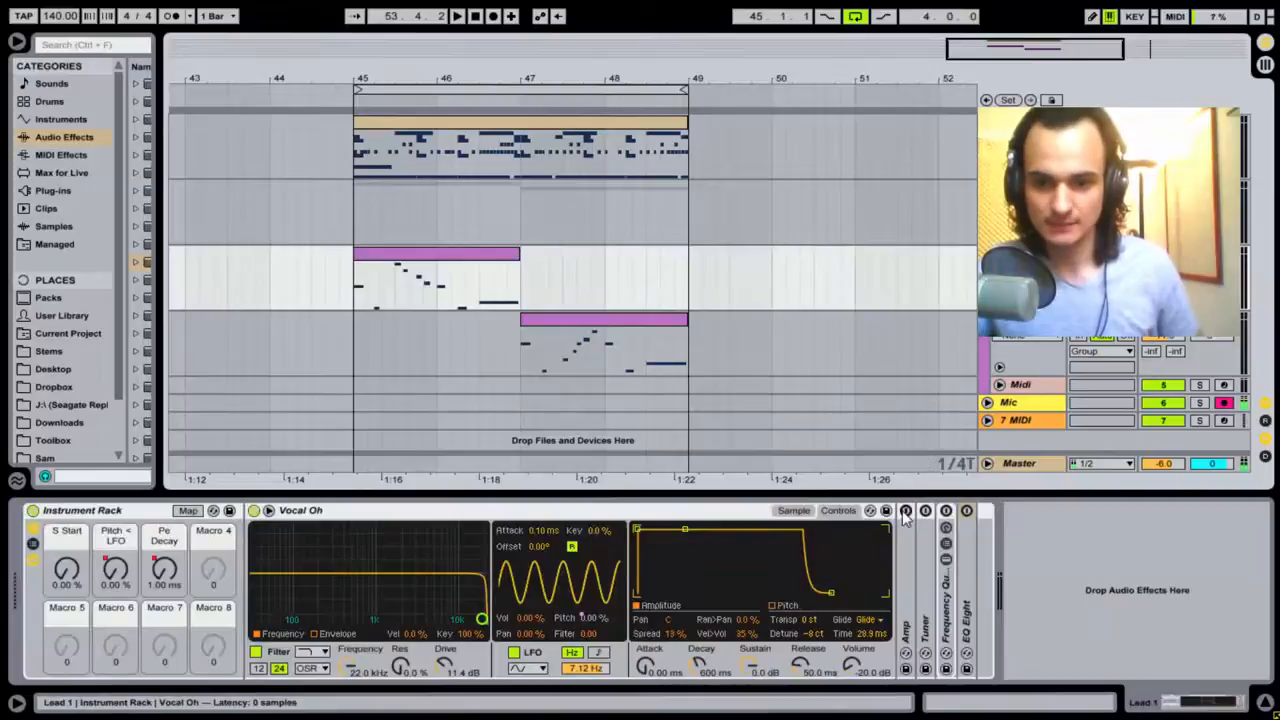
Unfold the Amp on Lead 1, switch it on and compare the Vocal Oh sound with and without it in different octaves.
{"action": "double_click", "coordinate": [908, 550]}
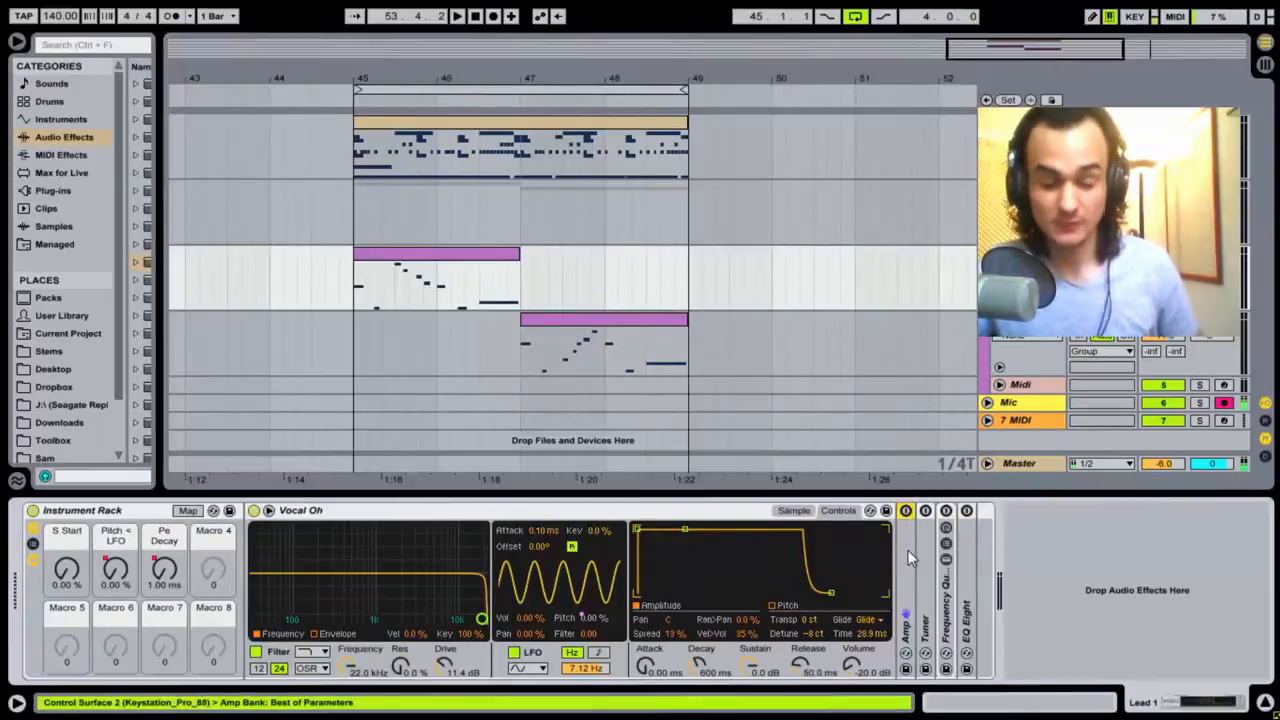
{"action": "left_click_drag", "start_coordinate": [1160, 702], "coordinate": [1178, 706]}
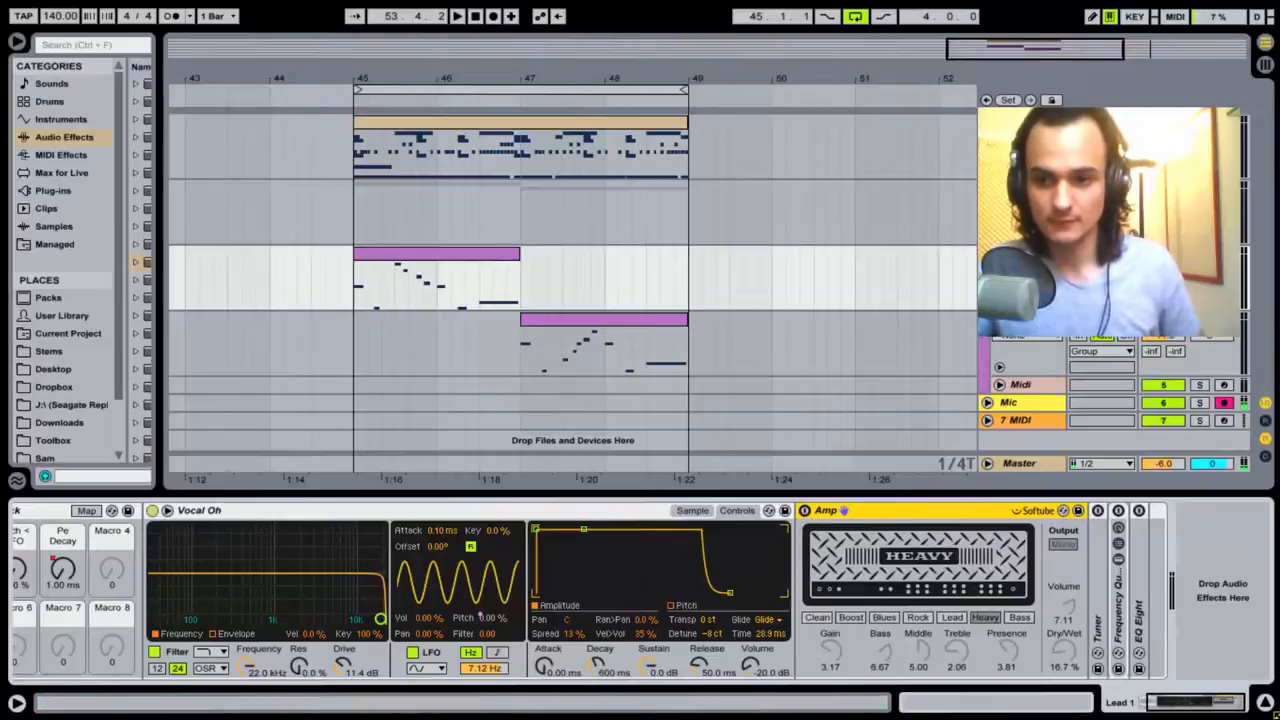
{"action": "left_click", "coordinate": [940, 462]}
{"action": "left_click", "coordinate": [805, 511]}
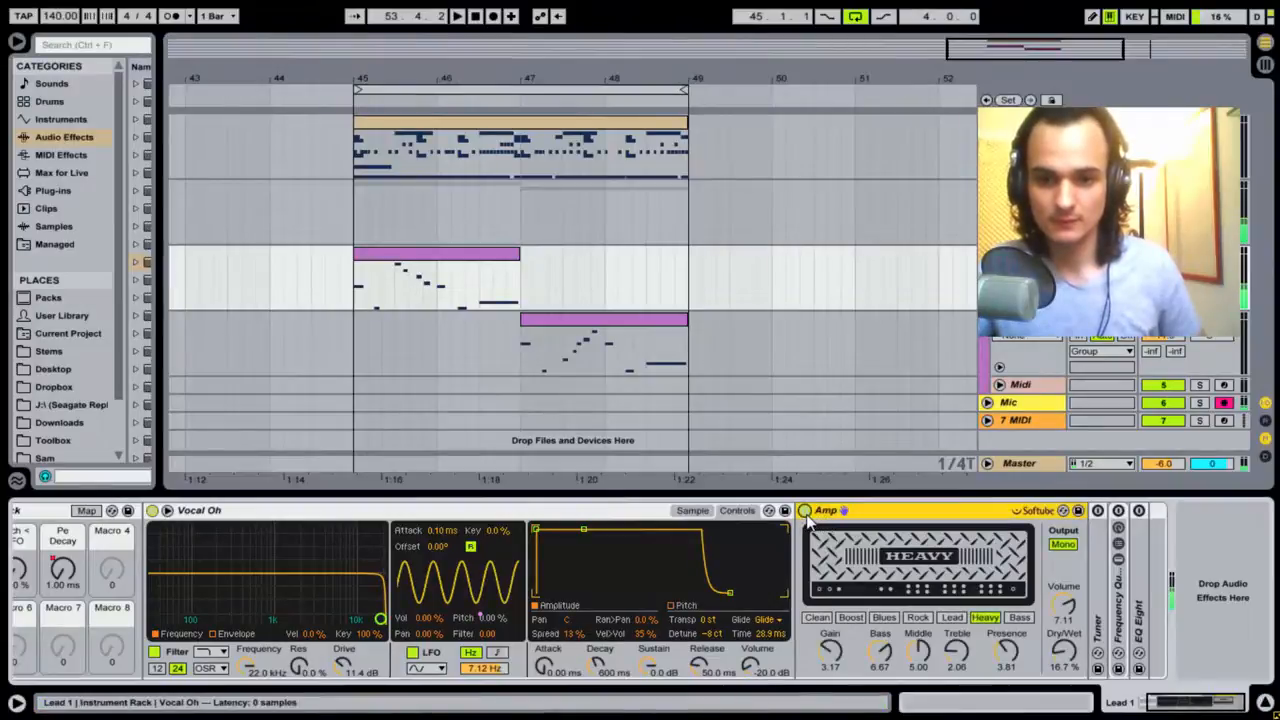
{"action": "key", "text": "x"}
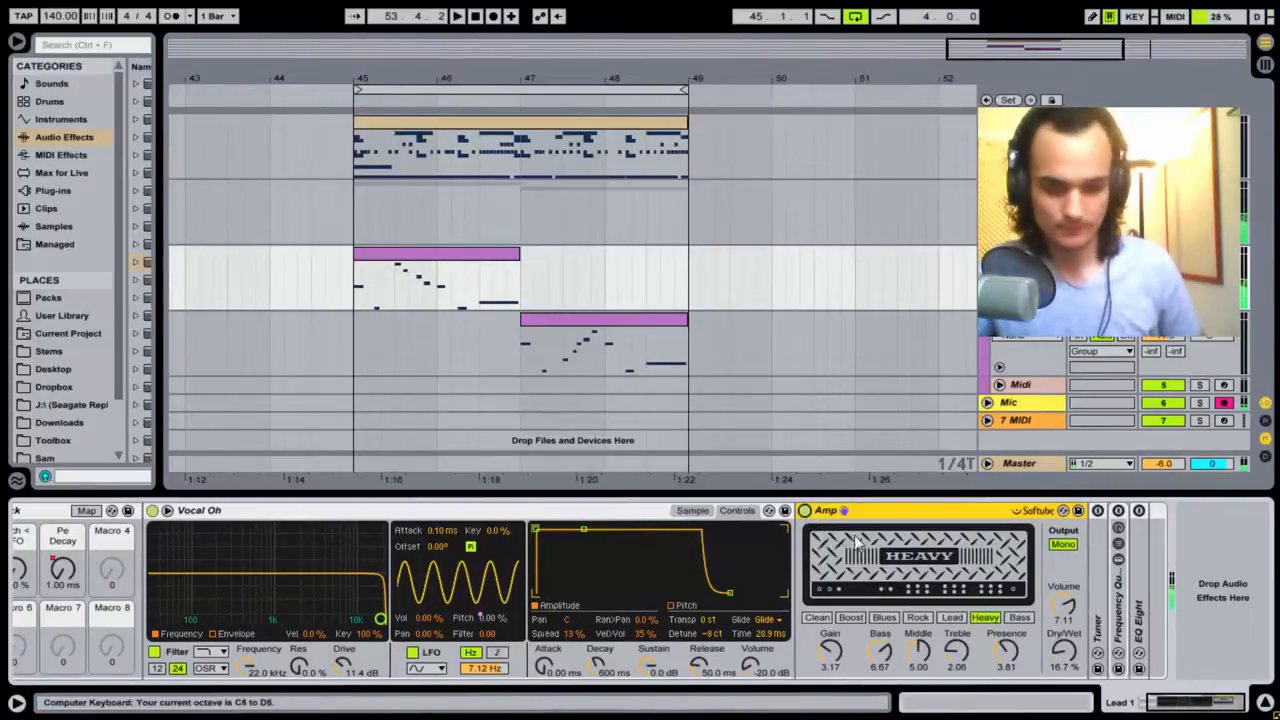
{"action": "left_click", "coordinate": [805, 511]}
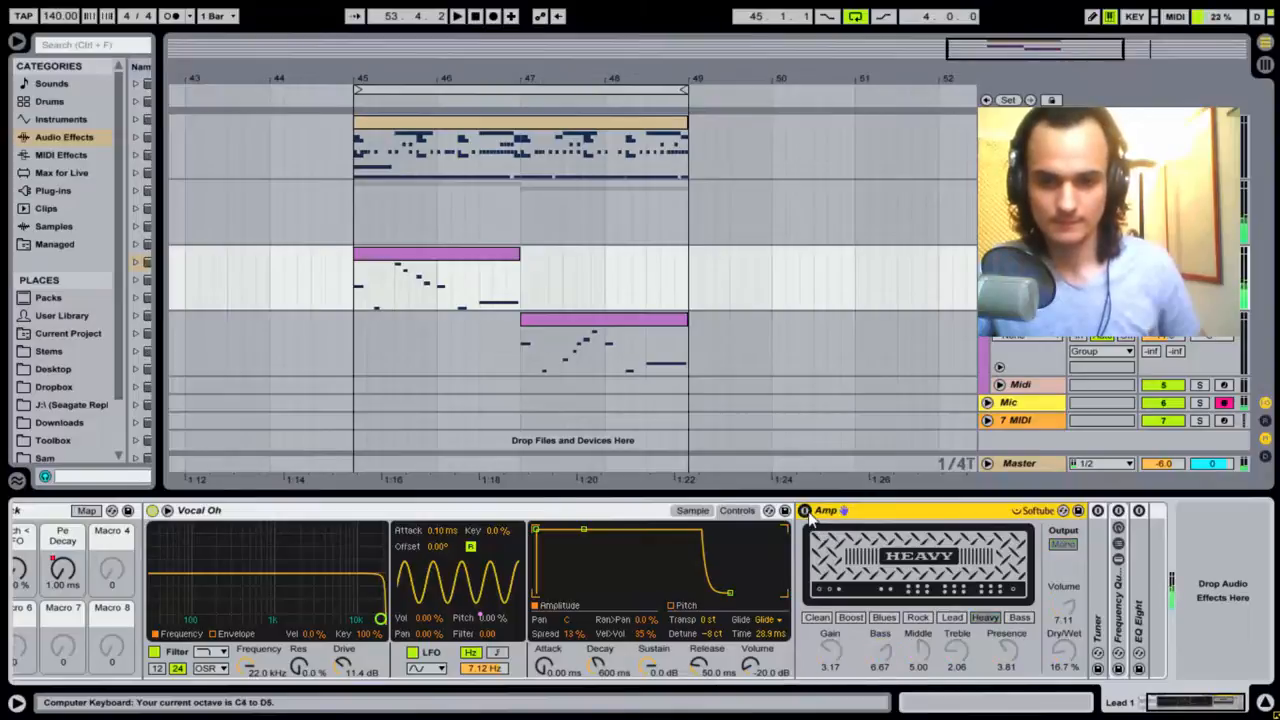
{"action": "left_click", "coordinate": [805, 511]}
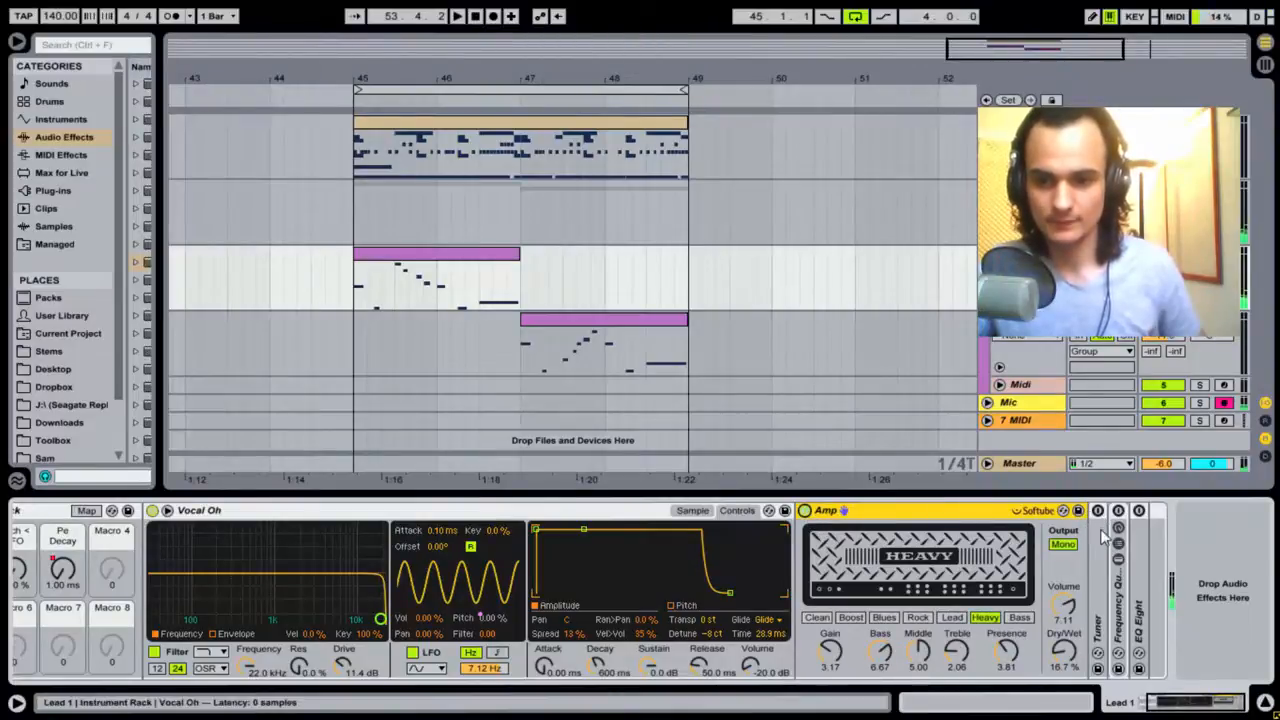
Turn on the Tuner after the Amp, set Vocal Oh's Detune to -2 ct against it, and fold the Tuner.
{"action": "double_click", "coordinate": [1101, 520]}
{"action": "left_click_drag", "start_coordinate": [1155, 710], "coordinate": [1170, 712]}
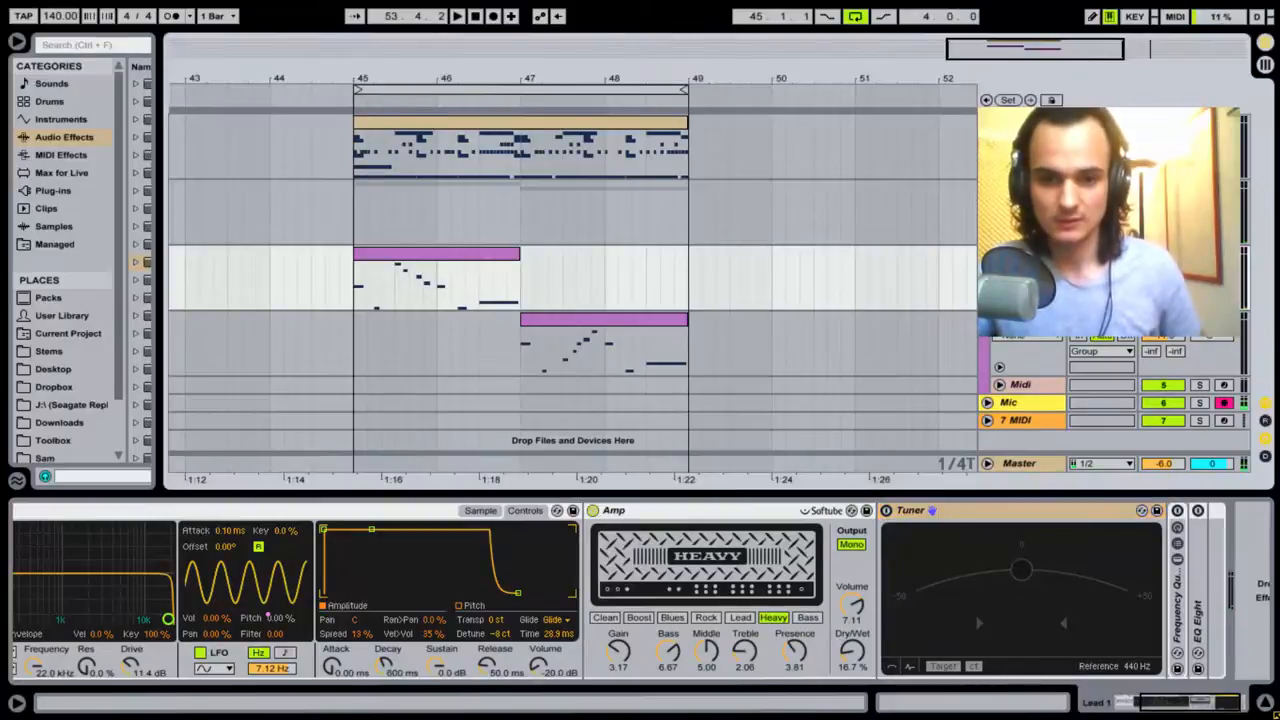
{"action": "left_click", "coordinate": [964, 508]}
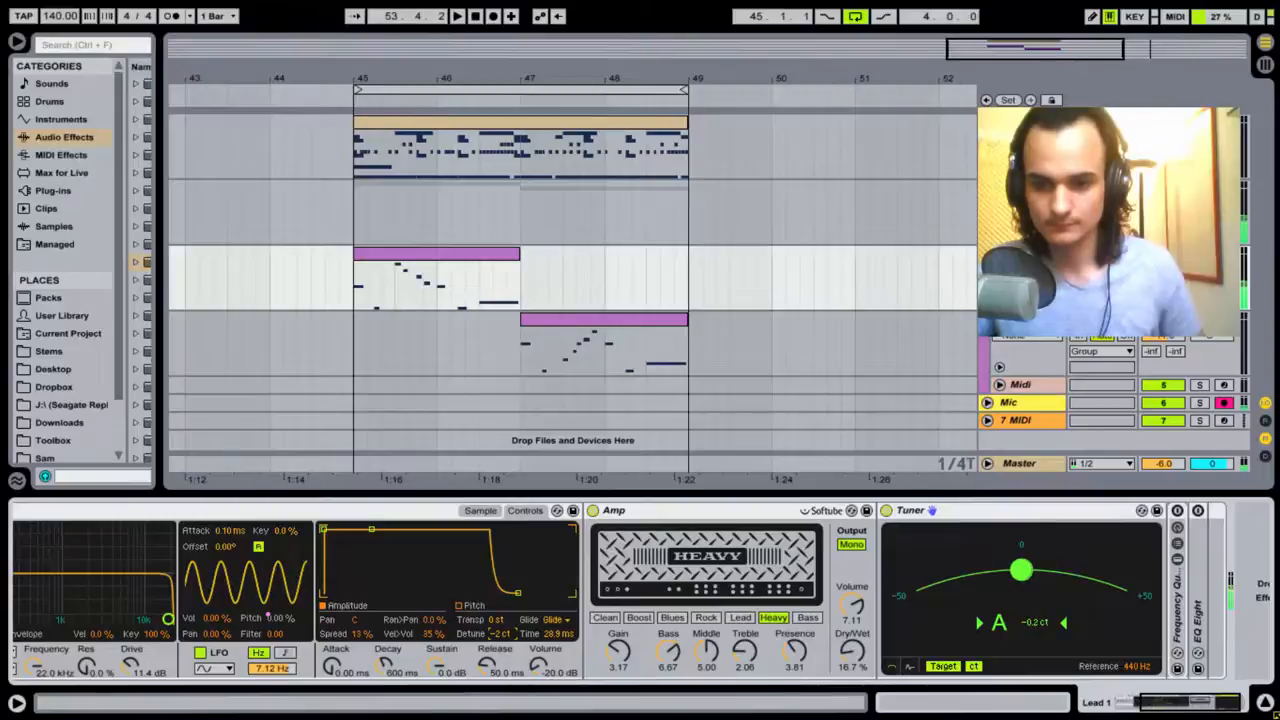
{"action": "double_click", "coordinate": [980, 516]}
Enable the Frequency Quest vowel filter rack, try Talk at 43 with Dry/Wet at 0, and inspect the nested rack's chains before folding it.
{"action": "double_click", "coordinate": [912, 606]}
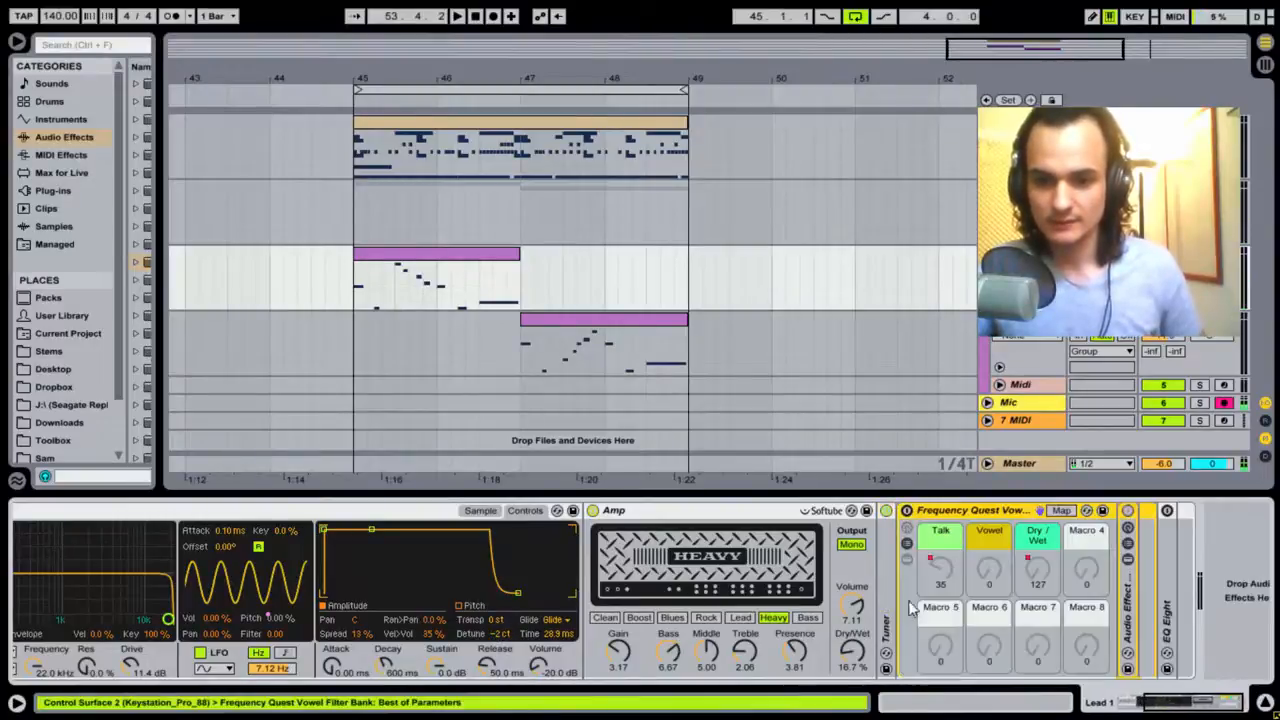
{"action": "left_click", "coordinate": [1208, 703]}
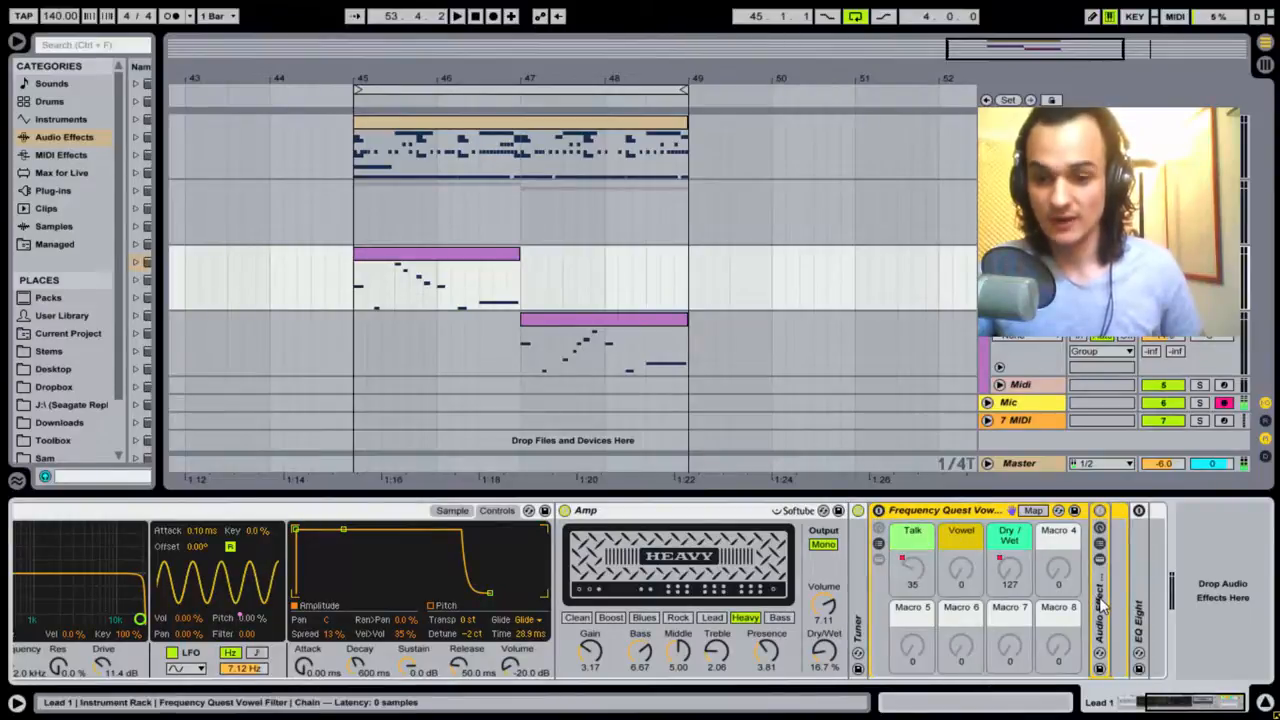
{"action": "double_click", "coordinate": [1101, 600]}
{"action": "left_click", "coordinate": [879, 511]}
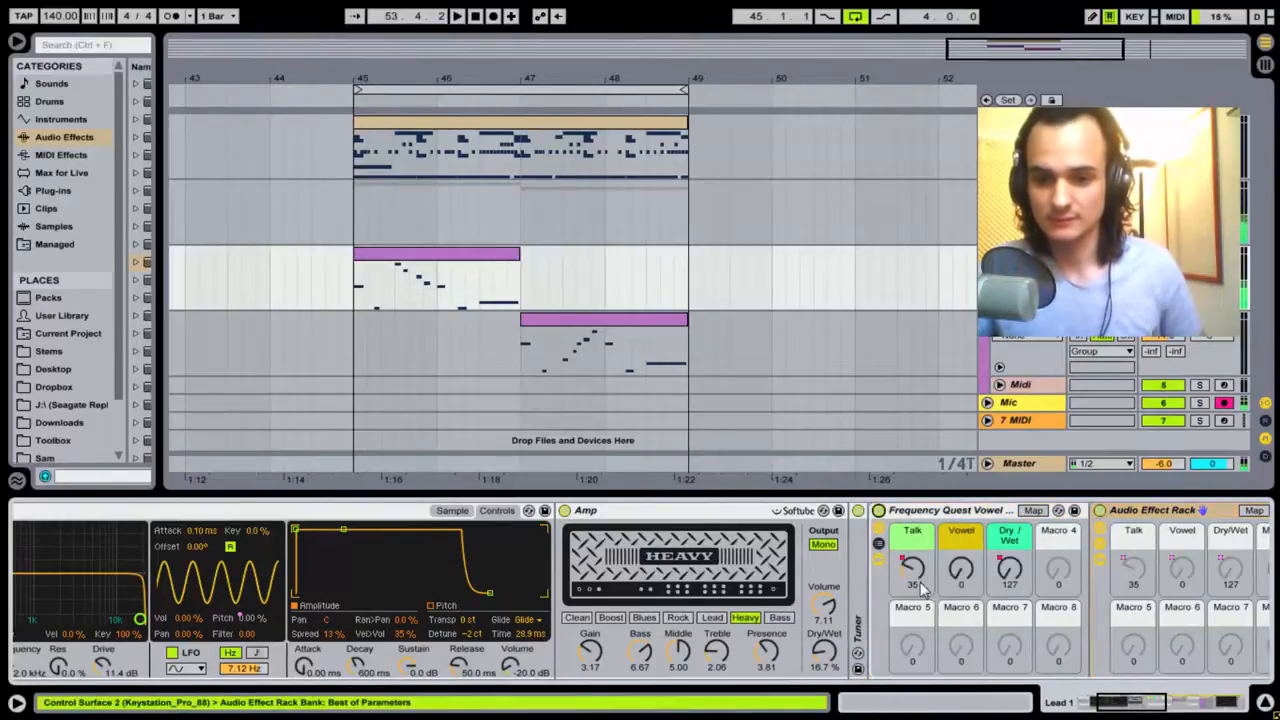
{"action": "mouse_move", "coordinate": [920, 586]}
{"action": "left_mouse_down"}
{"action": "mouse_move", "coordinate": [920, 525]}
{"action": "mouse_move", "coordinate": [920, 586]}
{"action": "left_mouse_up"}
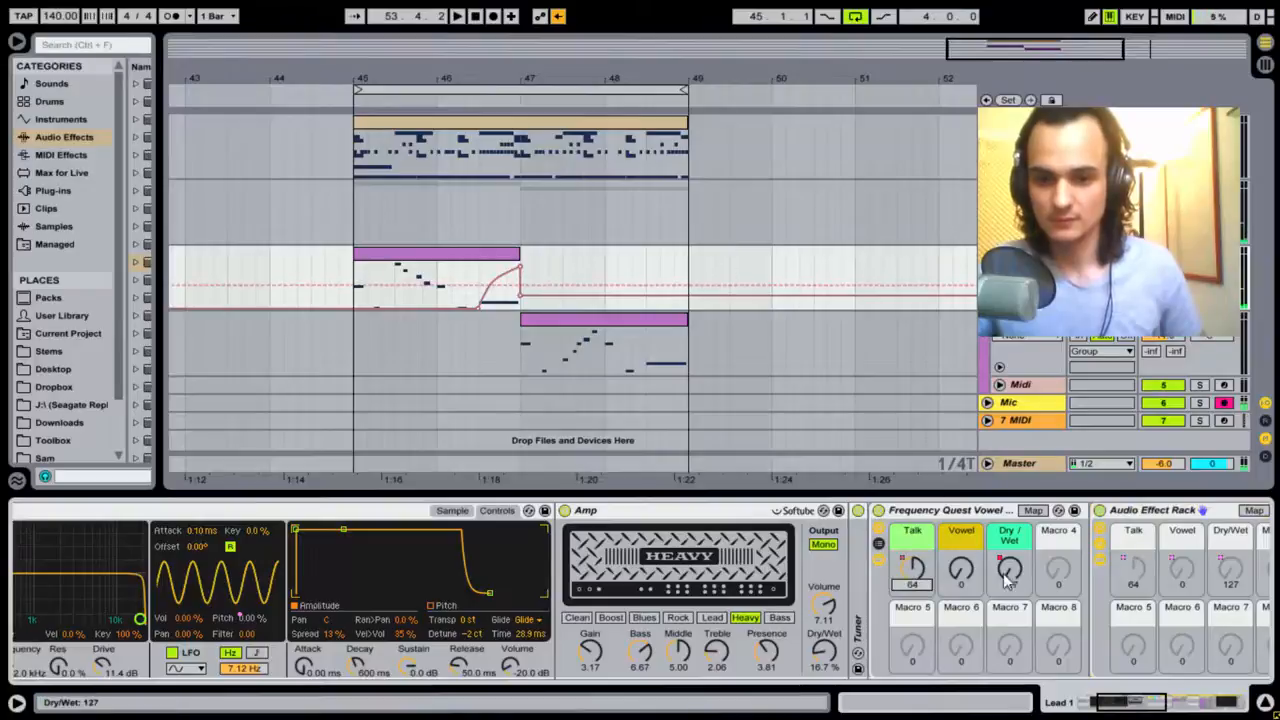
{"action": "left_click_drag", "start_coordinate": [1008, 572], "coordinate": [1004, 640]}
{"action": "mouse_move", "coordinate": [918, 572]}
{"action": "left_mouse_down"}
{"action": "mouse_move", "coordinate": [918, 632]}
{"action": "mouse_move", "coordinate": [918, 533]}
{"action": "mouse_move", "coordinate": [918, 593]}
{"action": "left_mouse_up"}
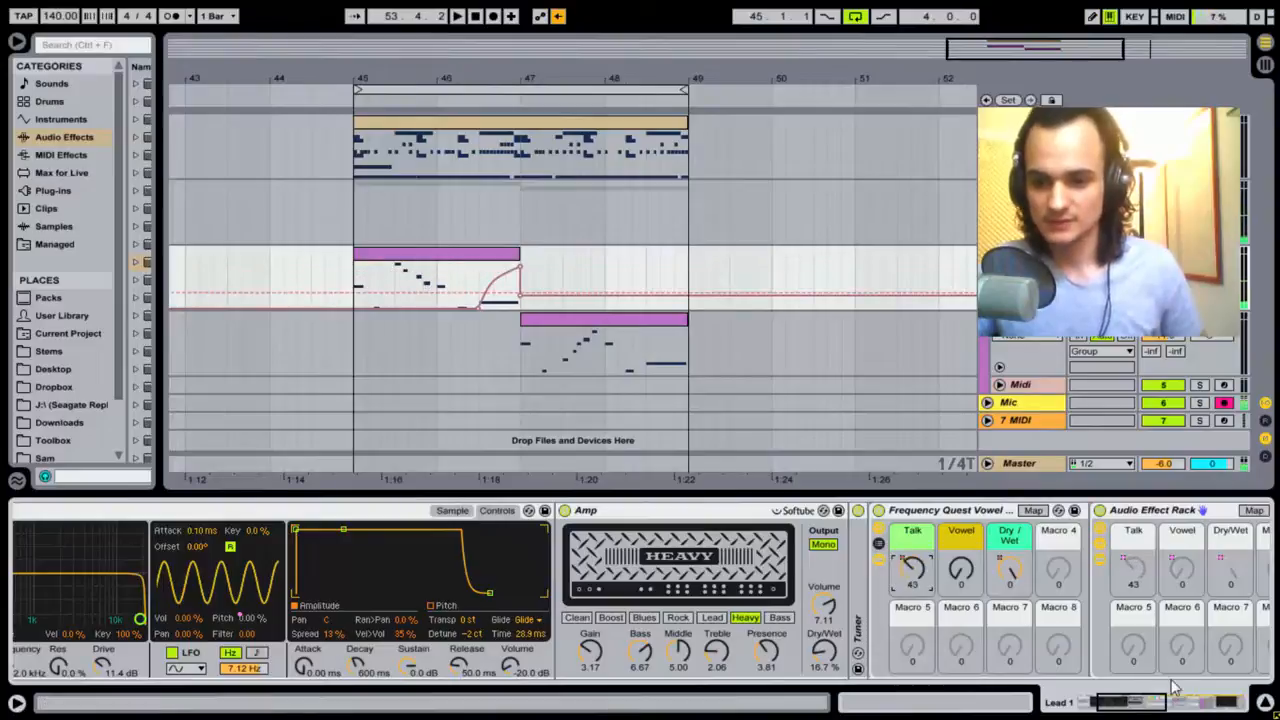
{"action": "left_click", "coordinate": [1148, 712]}
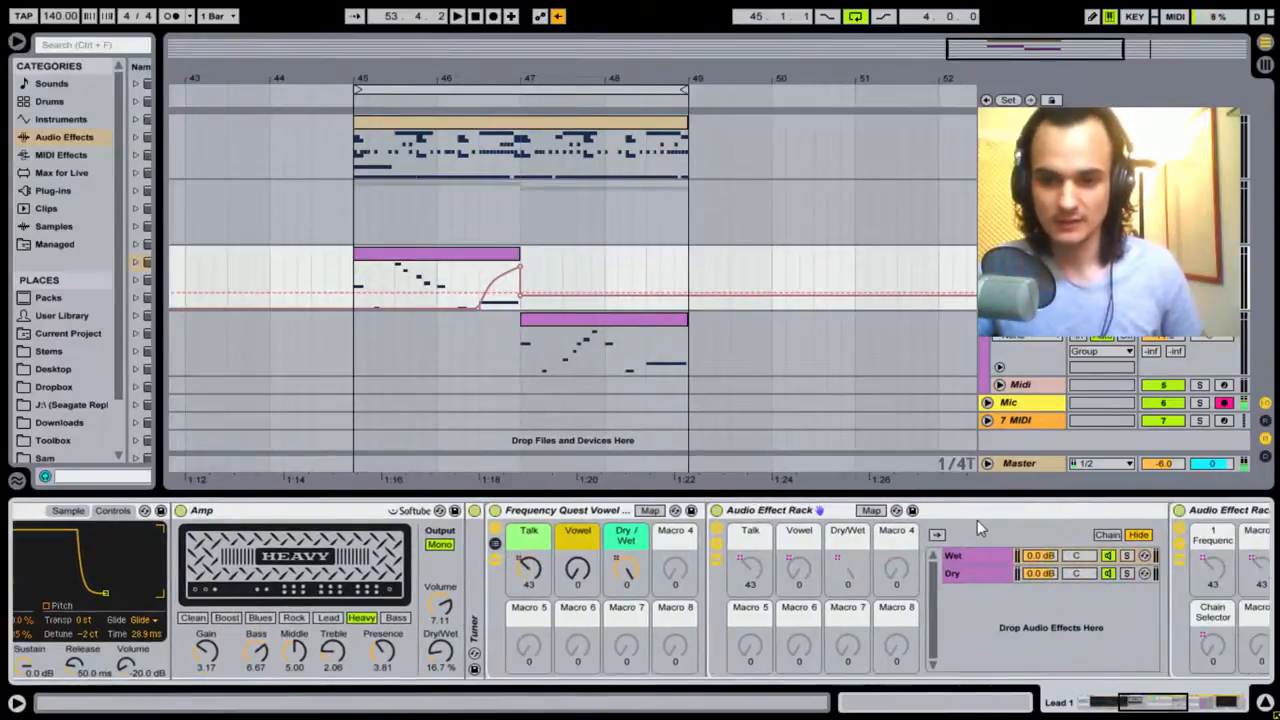
{"action": "double_click", "coordinate": [842, 511]}
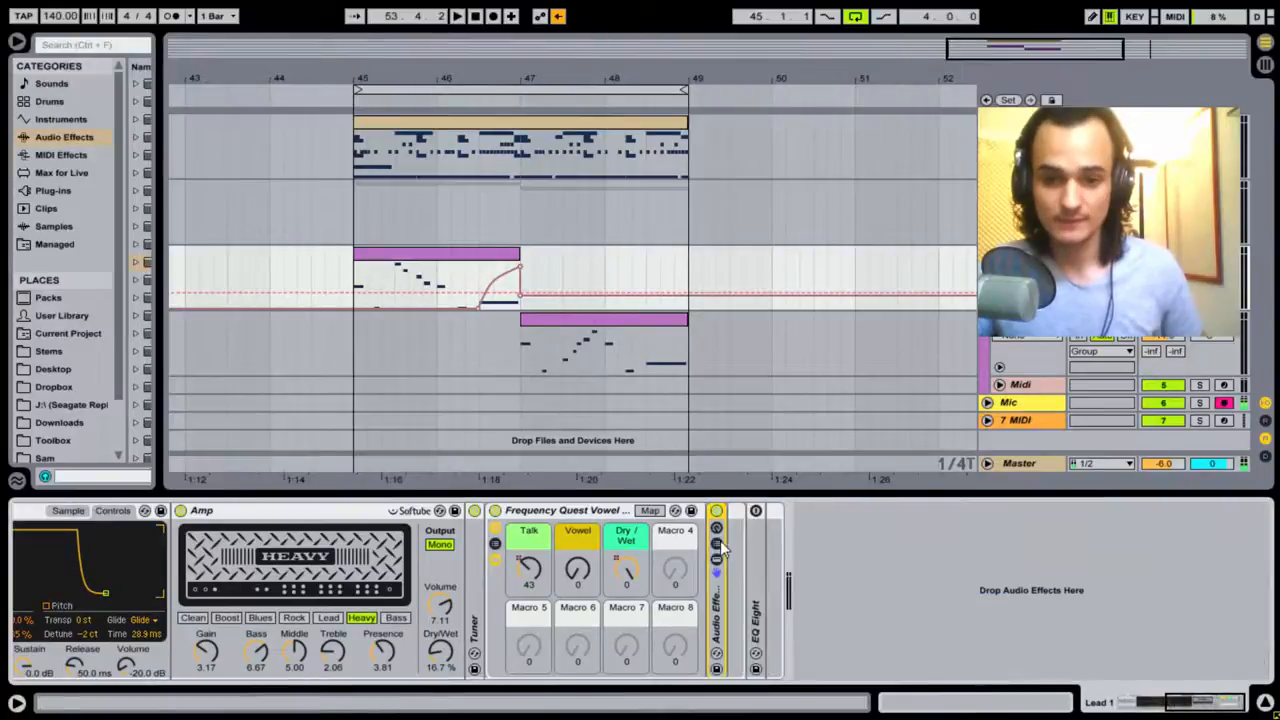
Unfold and switch on EQ Eight, re-enable the overridden automation, and play the Lead 1 clip's bars 45 to 47.
{"action": "left_click", "coordinate": [756, 571]}
{"action": "double_click", "coordinate": [756, 574]}
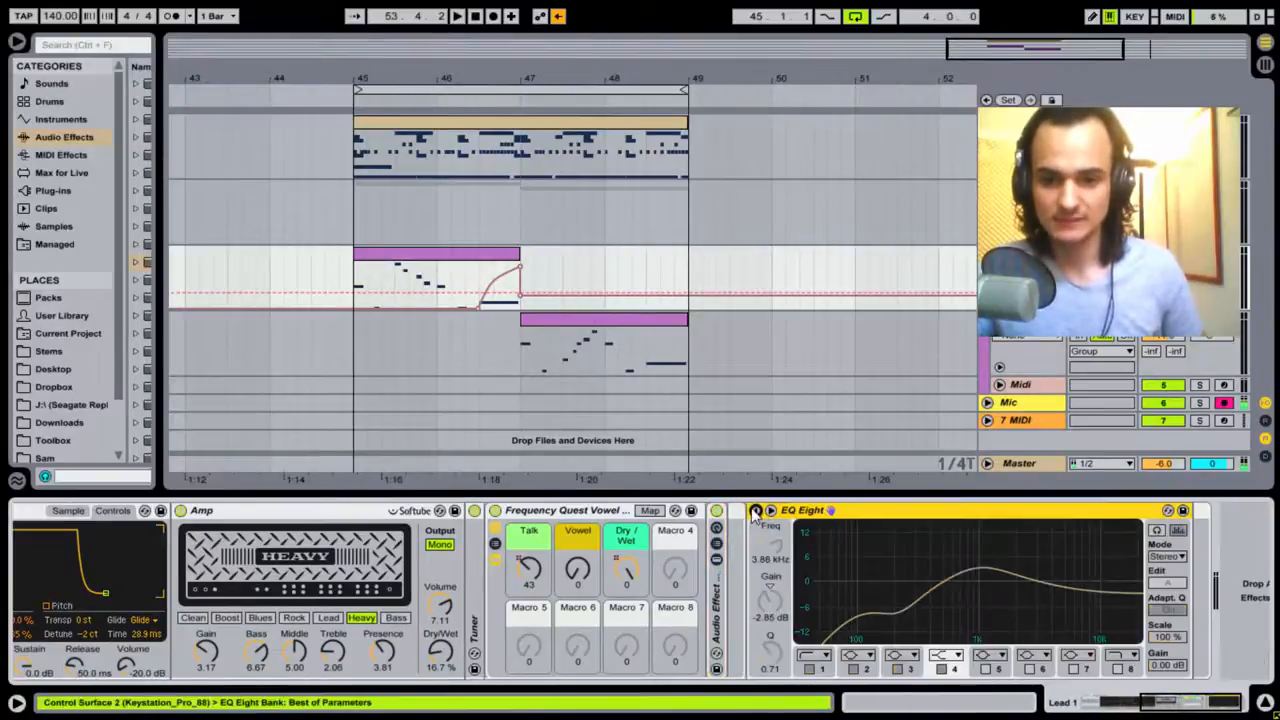
{"action": "left_click", "coordinate": [558, 16]}
{"action": "left_click", "coordinate": [457, 263]}
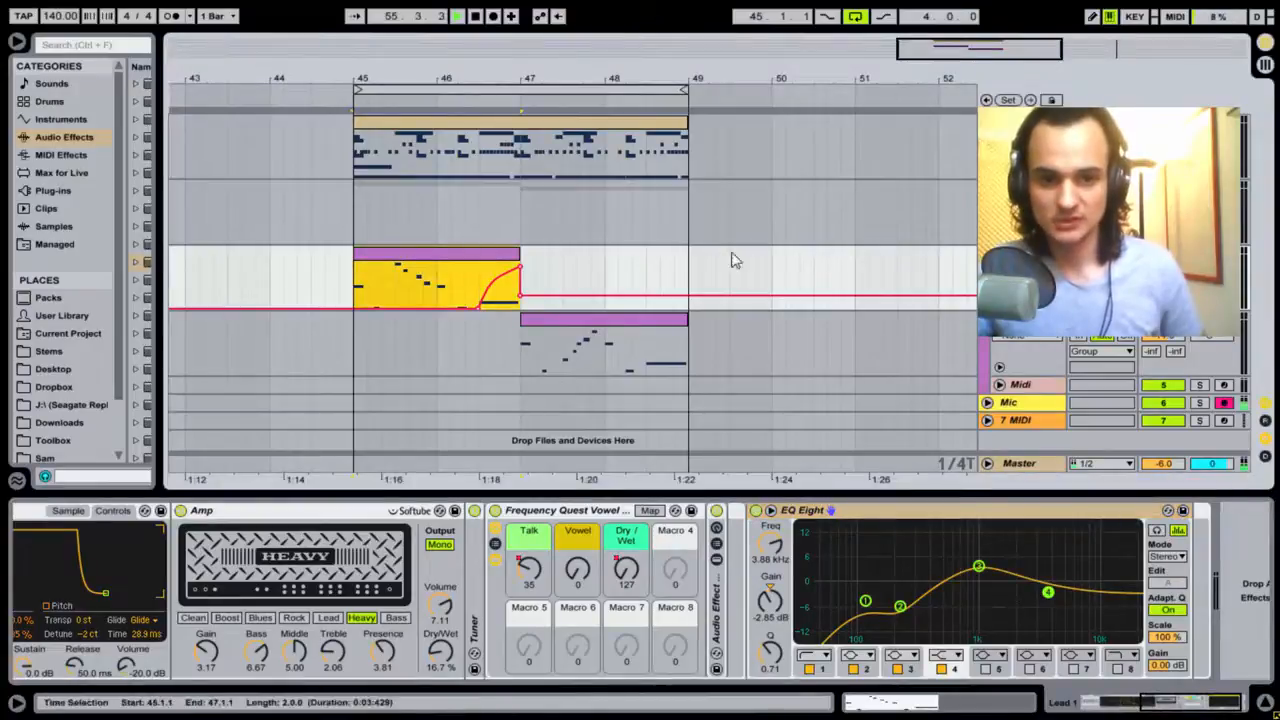
Fold EQ Eight, the vowel filter rack and the Amp, and bring the Instrument Rack with Vocal Oh back into view.
{"action": "double_click", "coordinate": [795, 513]}
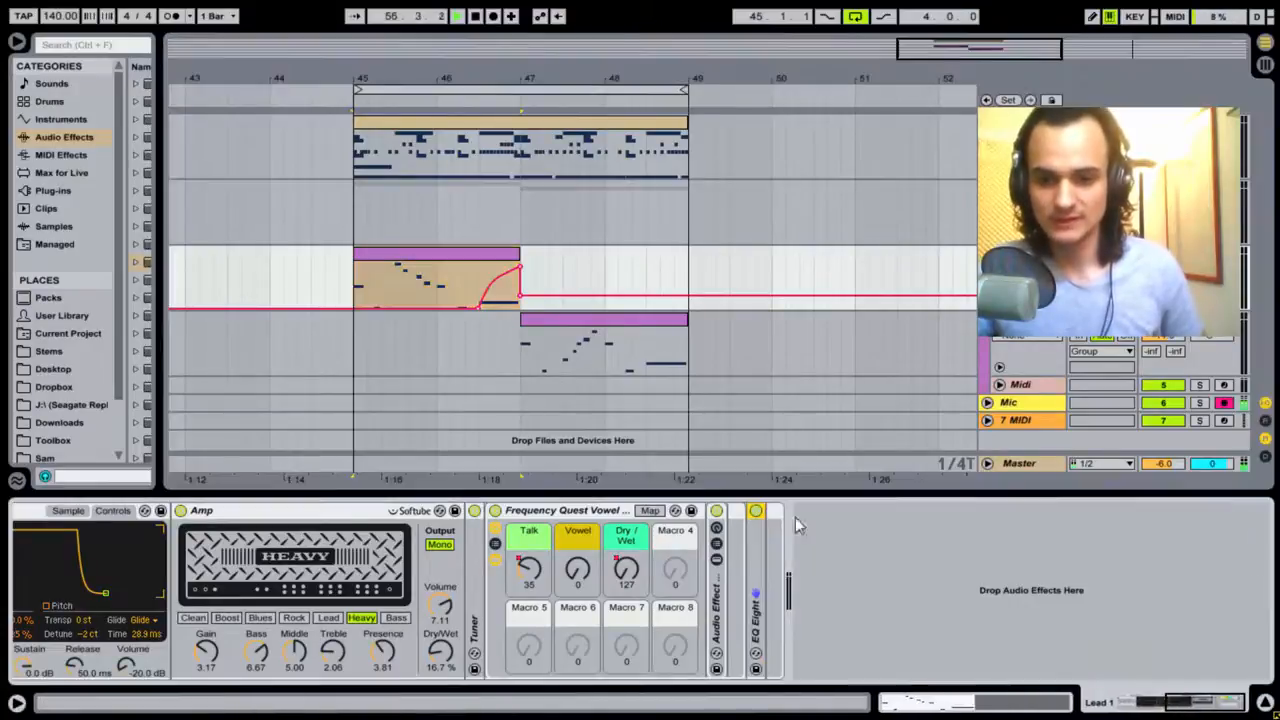
{"action": "double_click", "coordinate": [560, 515]}
{"action": "left_click", "coordinate": [320, 518]}
{"action": "double_click", "coordinate": [320, 518]}
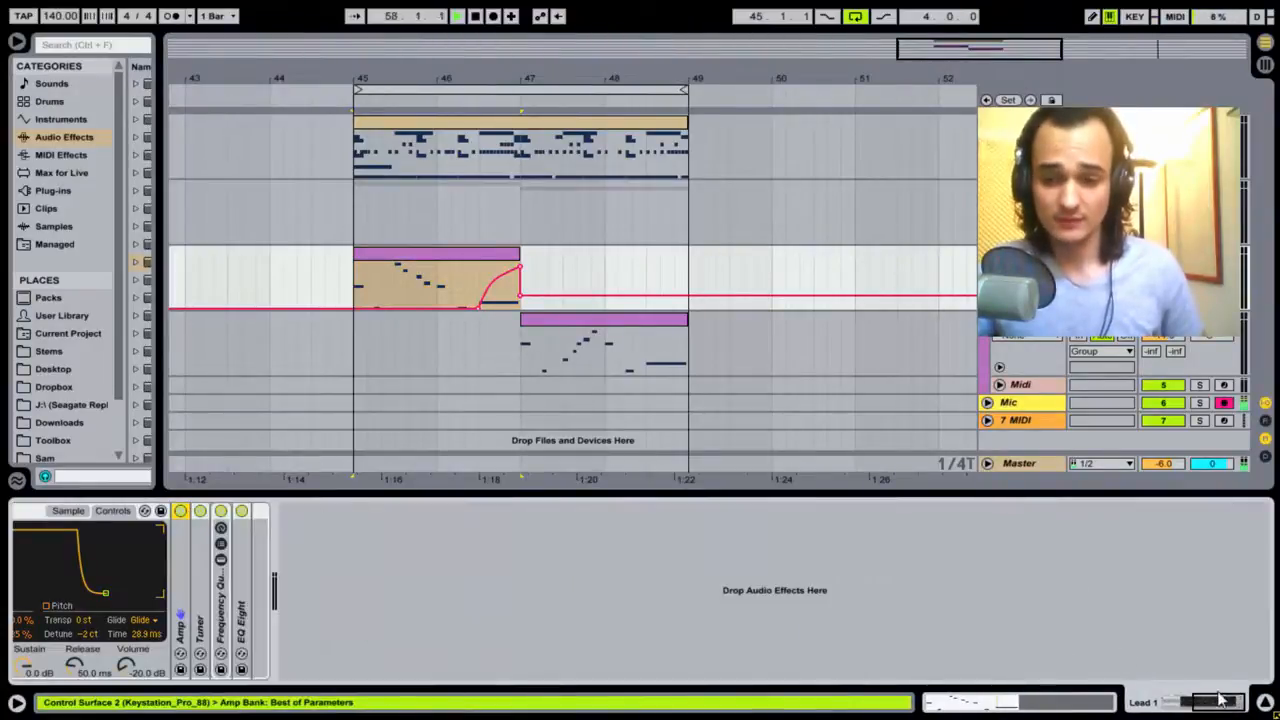
{"action": "left_click_drag", "start_coordinate": [1220, 700], "coordinate": [1168, 700]}
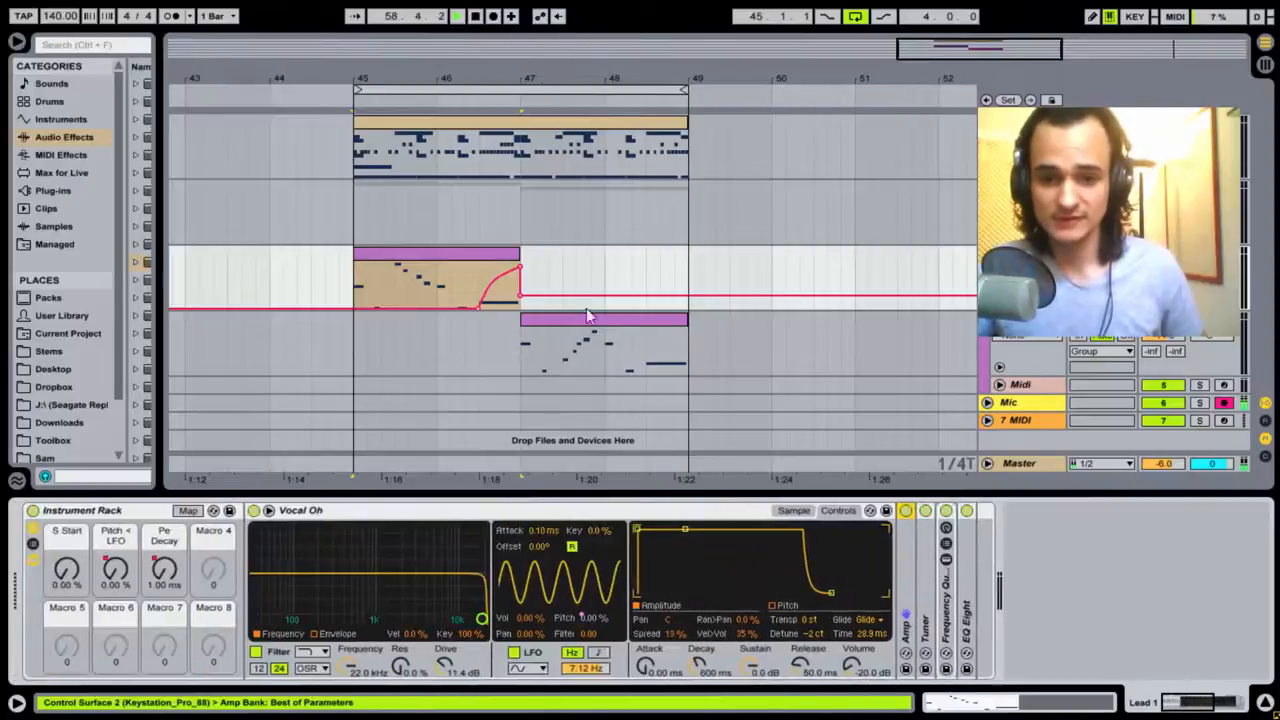
Play the Lead 1 clip, display Vocal Oh's sample and locate its source file in the browser.
{"action": "left_click", "coordinate": [475, 264]}
{"action": "key", "text": "space"}
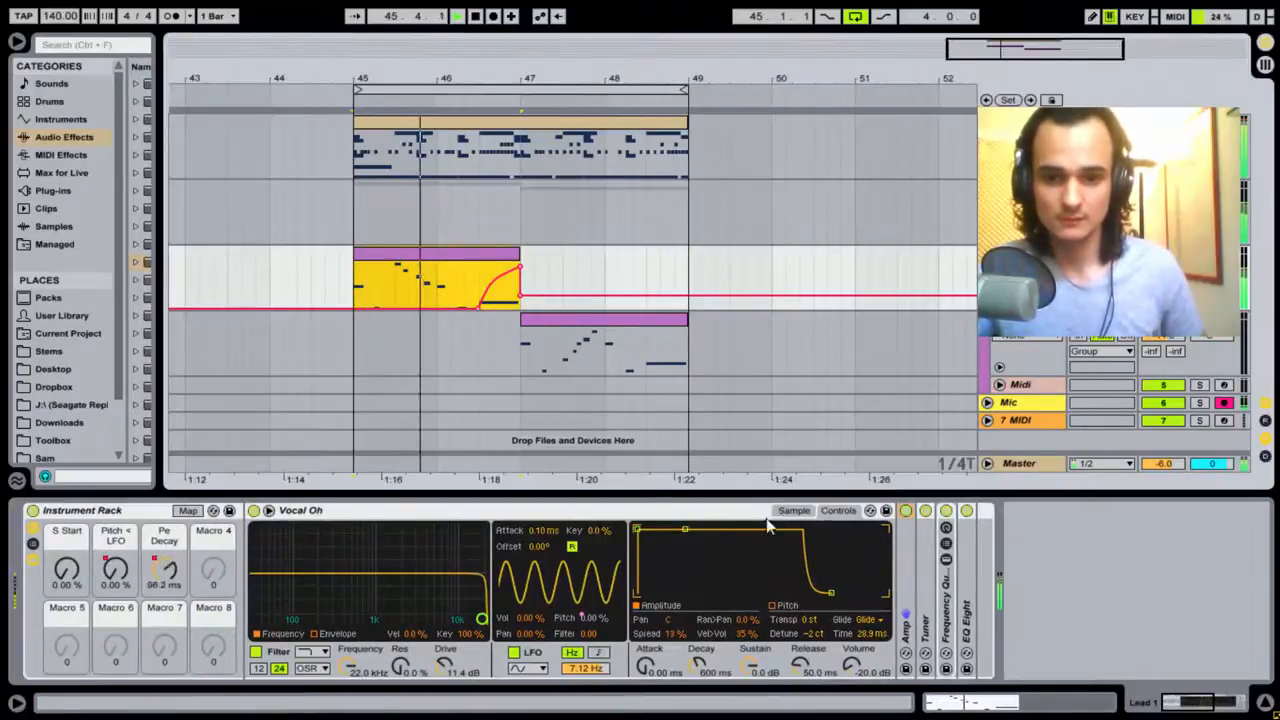
{"action": "left_click", "coordinate": [793, 511]}
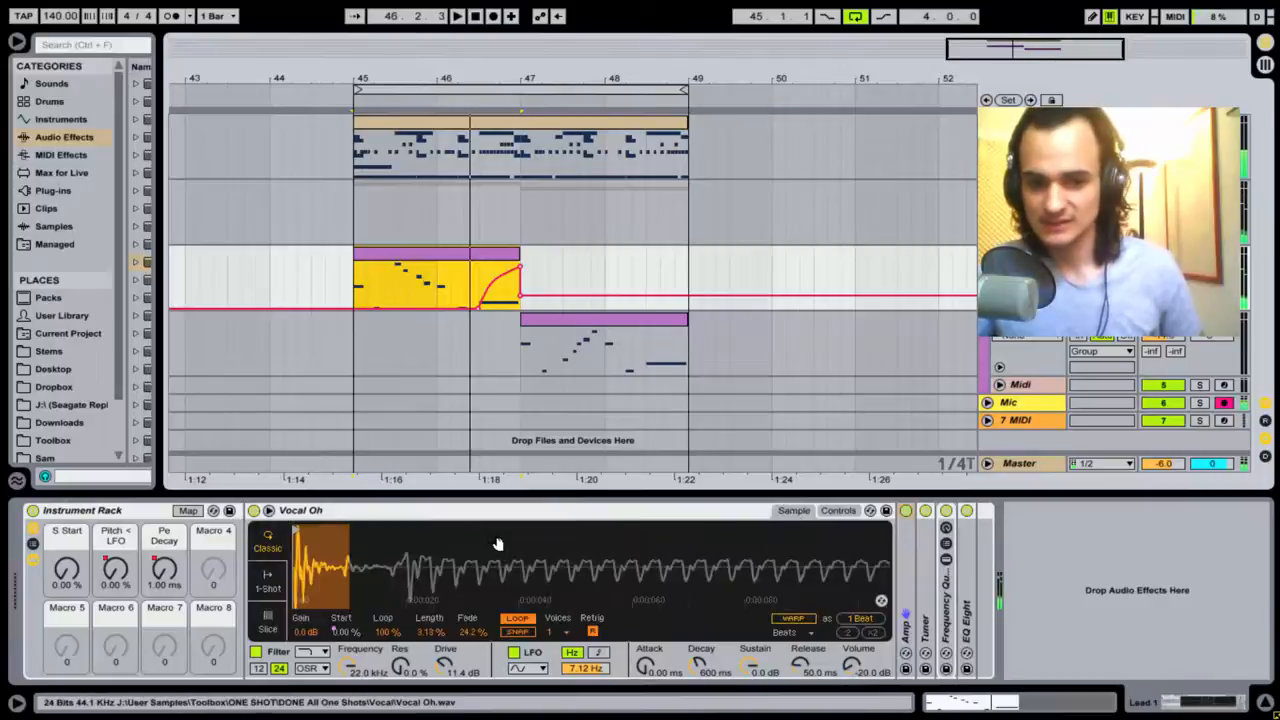
{"action": "right_click", "coordinate": [802, 584]}
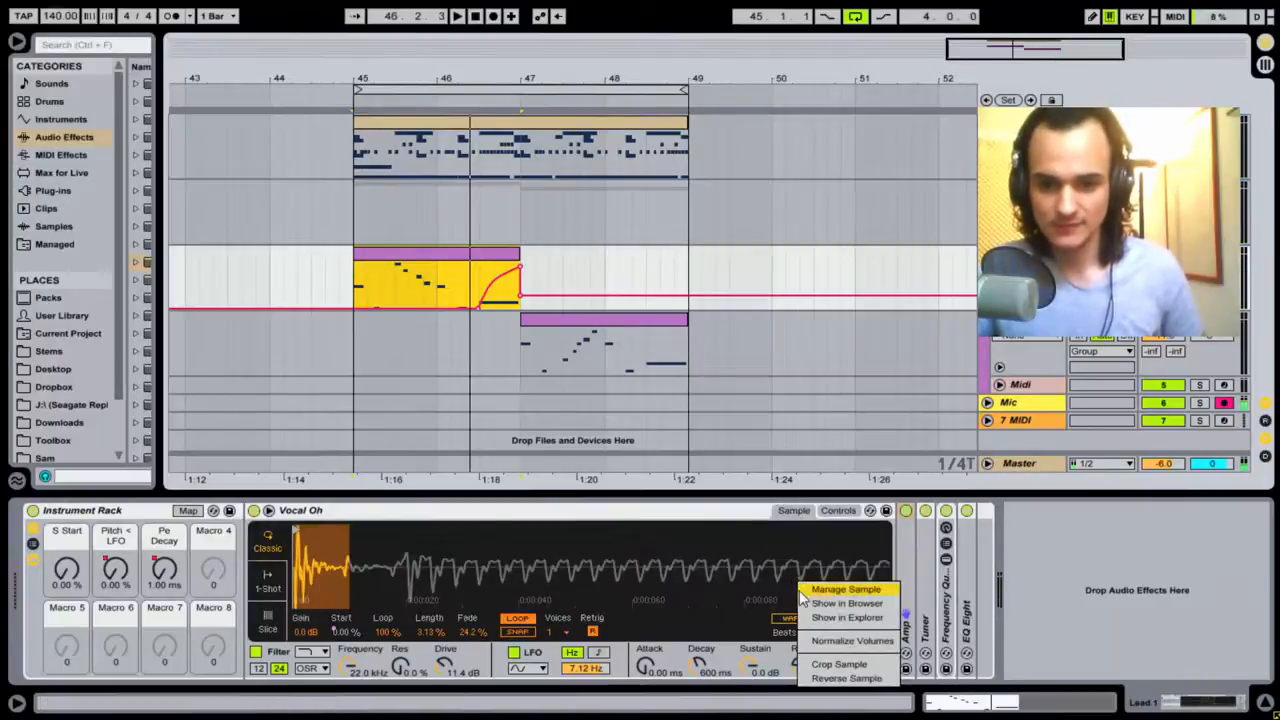
{"action": "left_click", "coordinate": [820, 604]}
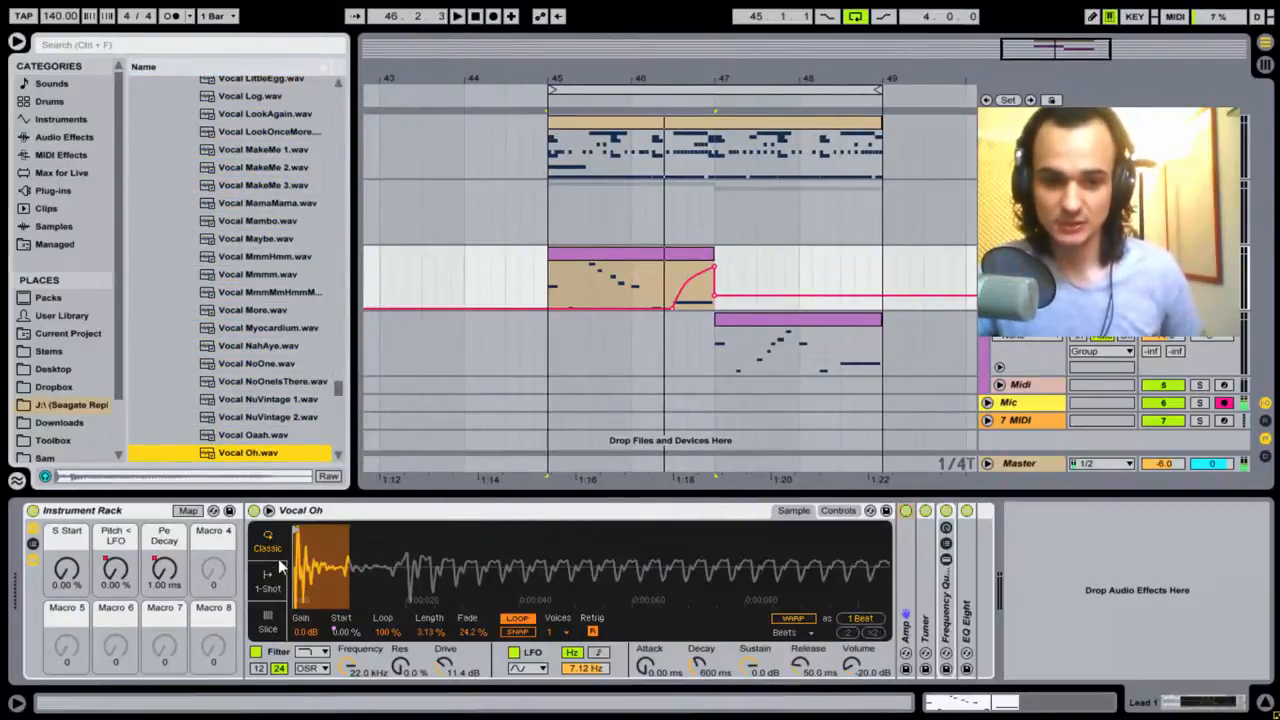
Examine the Vocal Oh waveform from the loop region out to the full sample, and check the S Start macro at 0.00 %.
{"action": "mouse_move", "coordinate": [330, 550]}
{"action": "left_mouse_down"}
{"action": "mouse_move", "coordinate": [330, 600]}
{"action": "mouse_move", "coordinate": [345, 545]}
{"action": "left_mouse_up"}
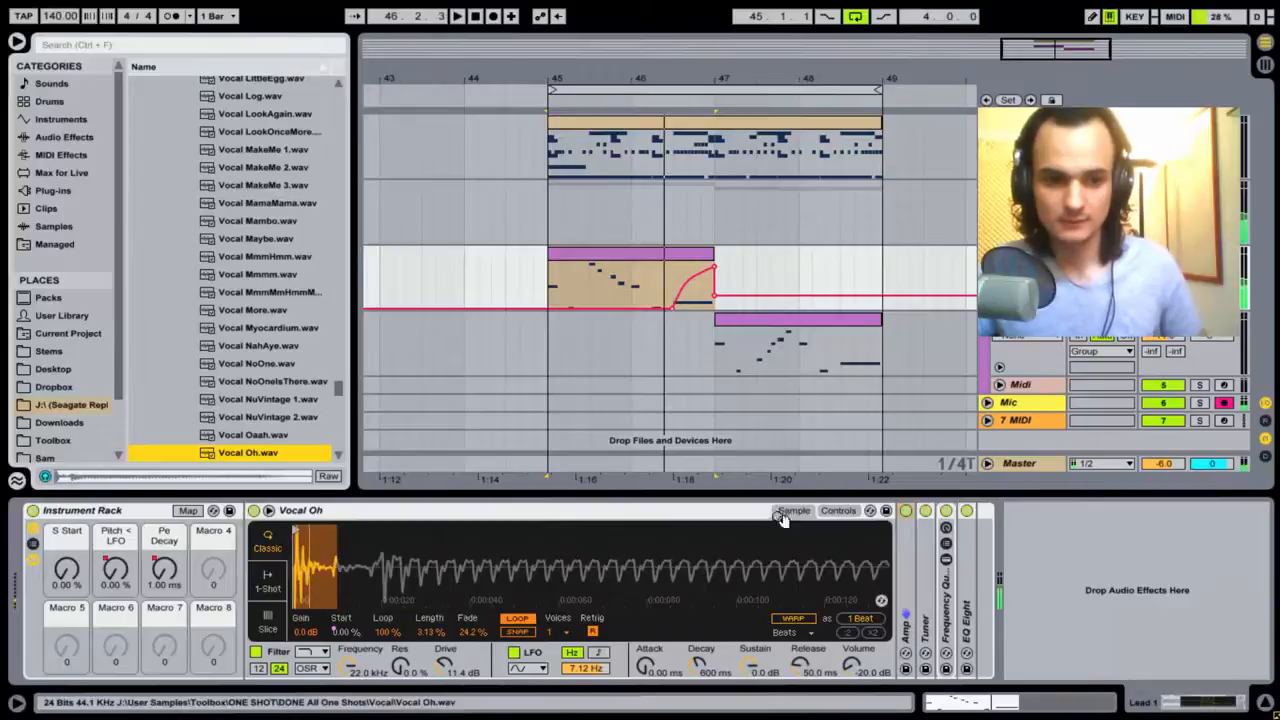
{"action": "left_click_drag", "start_coordinate": [735, 556], "coordinate": [735, 536]}
{"action": "left_click_drag", "start_coordinate": [470, 588], "coordinate": [470, 567]}
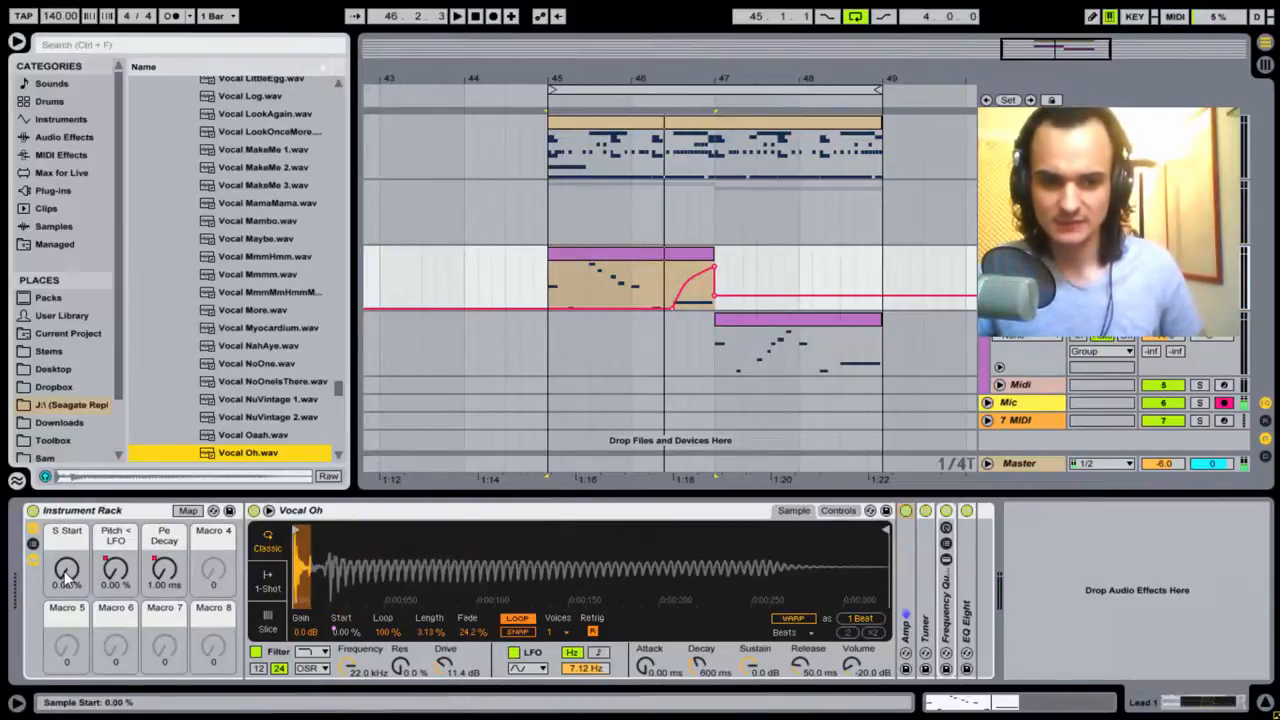
{"action": "mouse_move", "coordinate": [66, 570]}
{"action": "left_mouse_down"}
{"action": "mouse_move", "coordinate": [66, 515]}
{"action": "mouse_move", "coordinate": [66, 575]}
{"action": "left_mouse_up"}
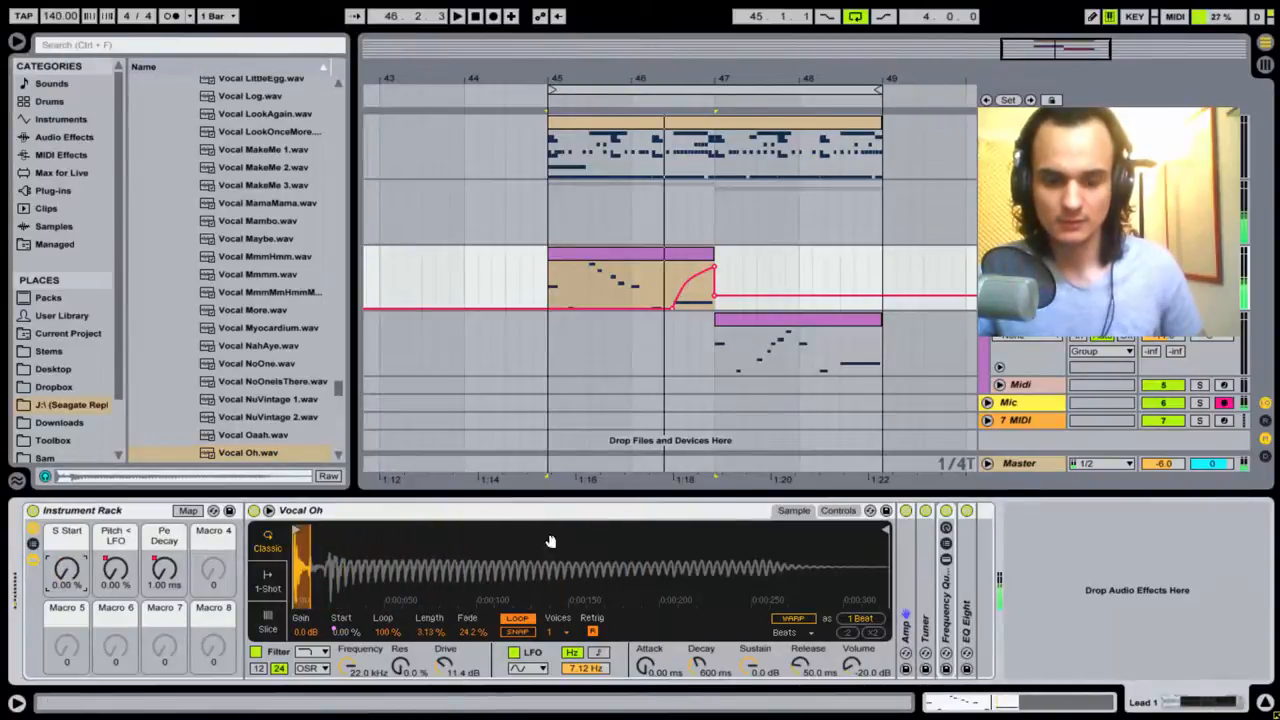
Re-arm the Mic track and unfold the 0001 8-Audio instrument on the Lead 2 track.
{"action": "left_click", "coordinate": [724, 368]}
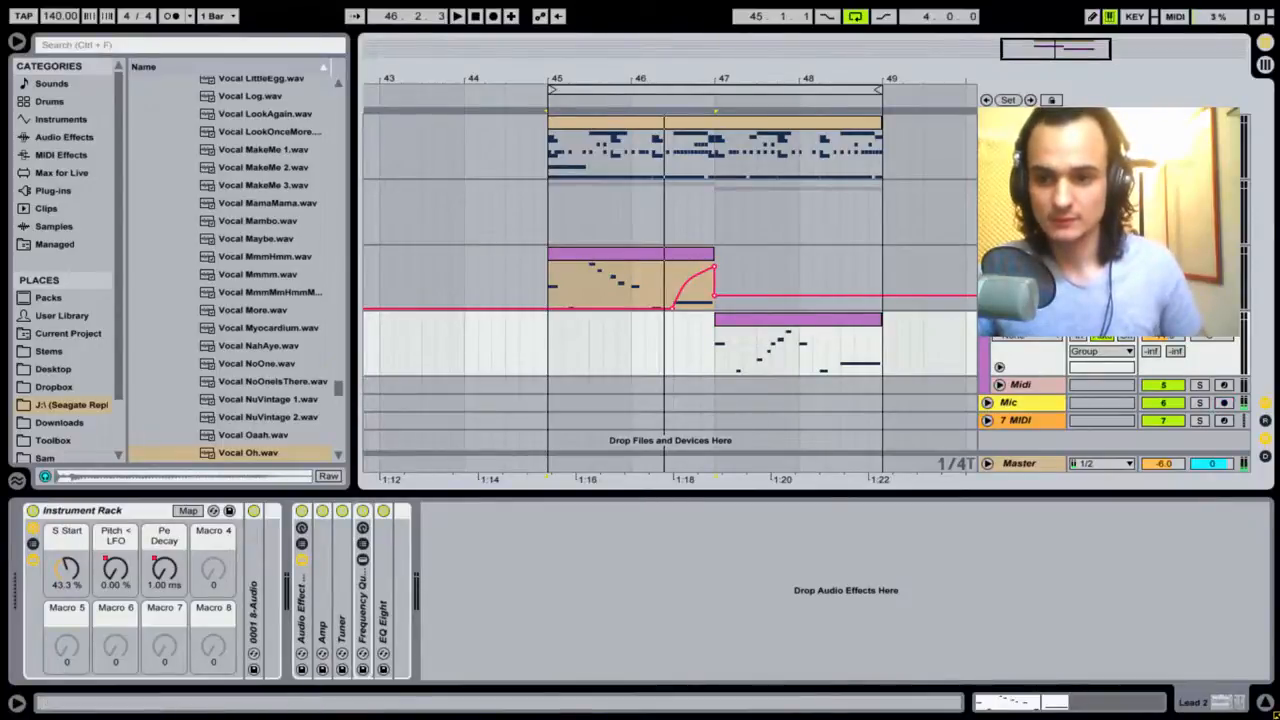
{"action": "left_click", "coordinate": [1220, 396]}
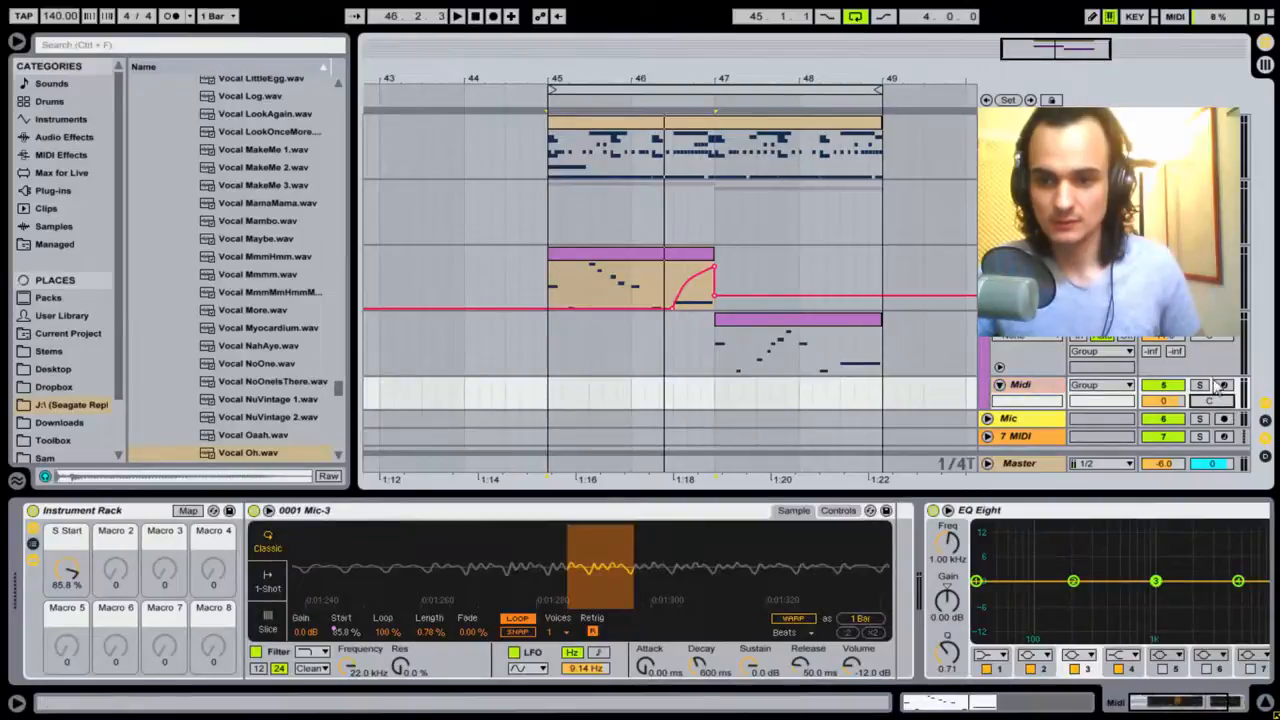
{"action": "left_click", "coordinate": [1224, 418]}
{"action": "left_click", "coordinate": [1033, 348]}
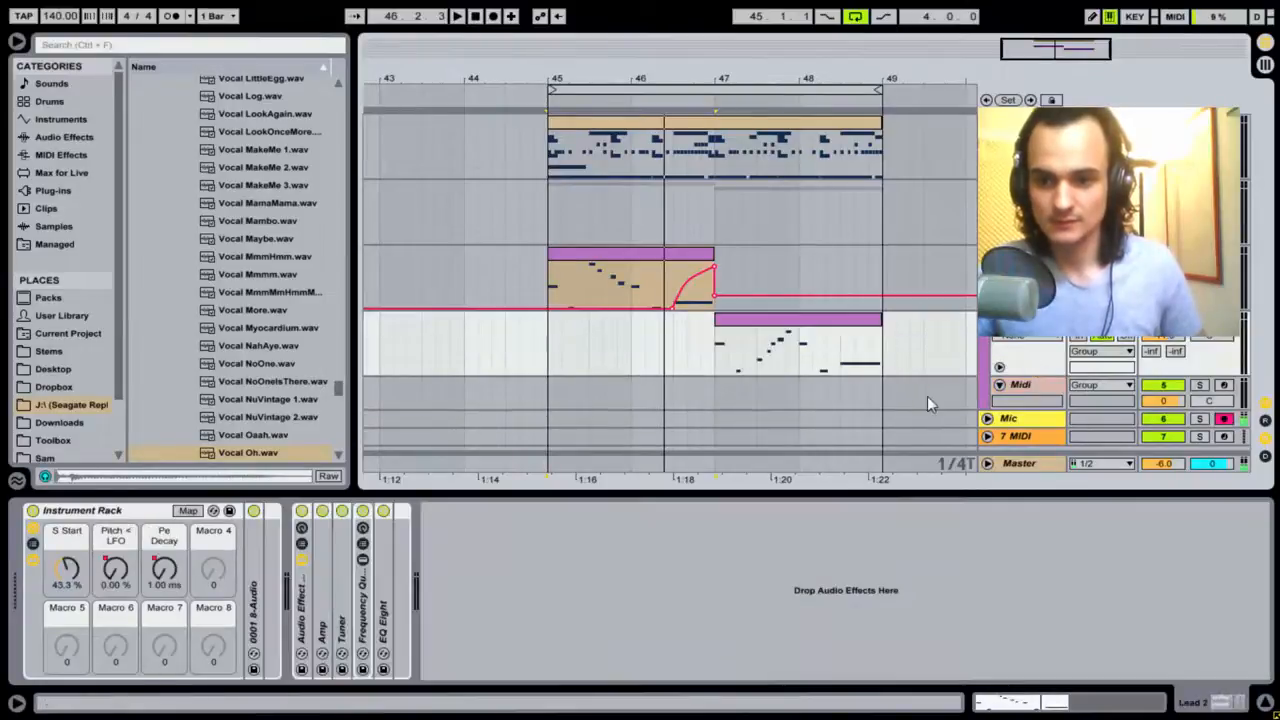
{"action": "double_click", "coordinate": [254, 610]}
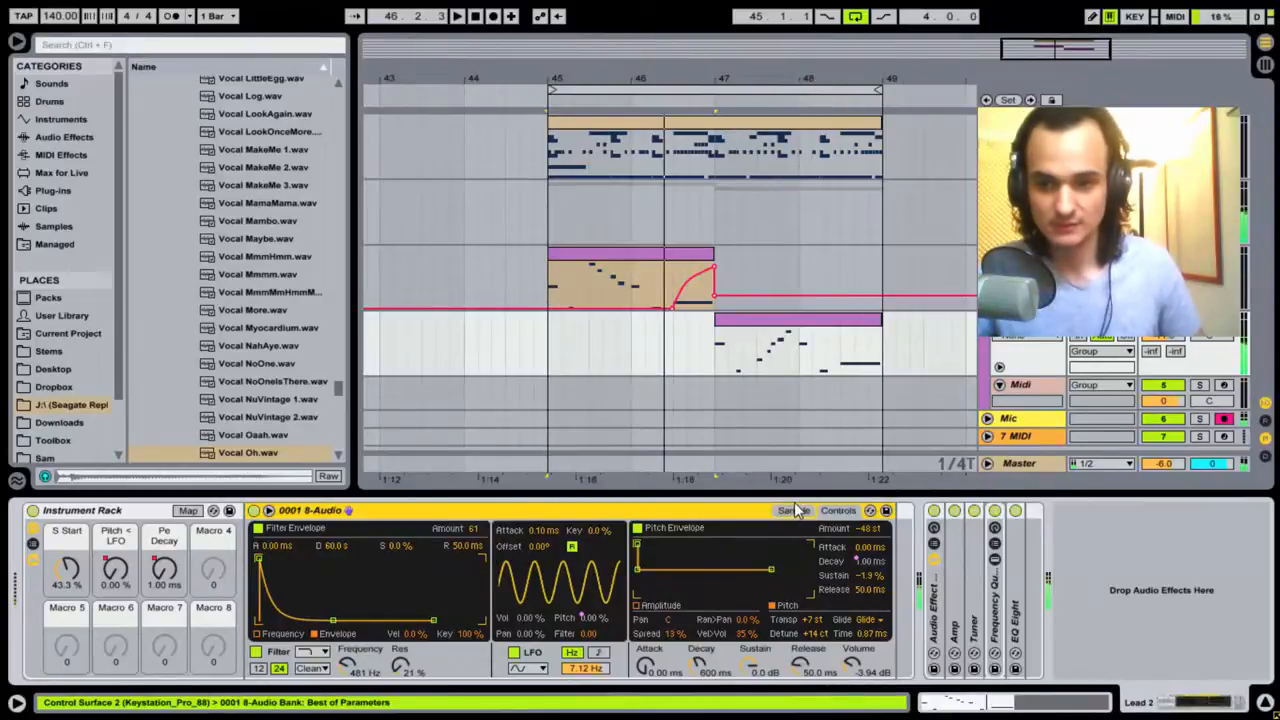
Audition Lead 2 an octave lower, play its clip from bar 47, and display the 0001 8-Audio sample waveform.
{"action": "key", "text": "z"}
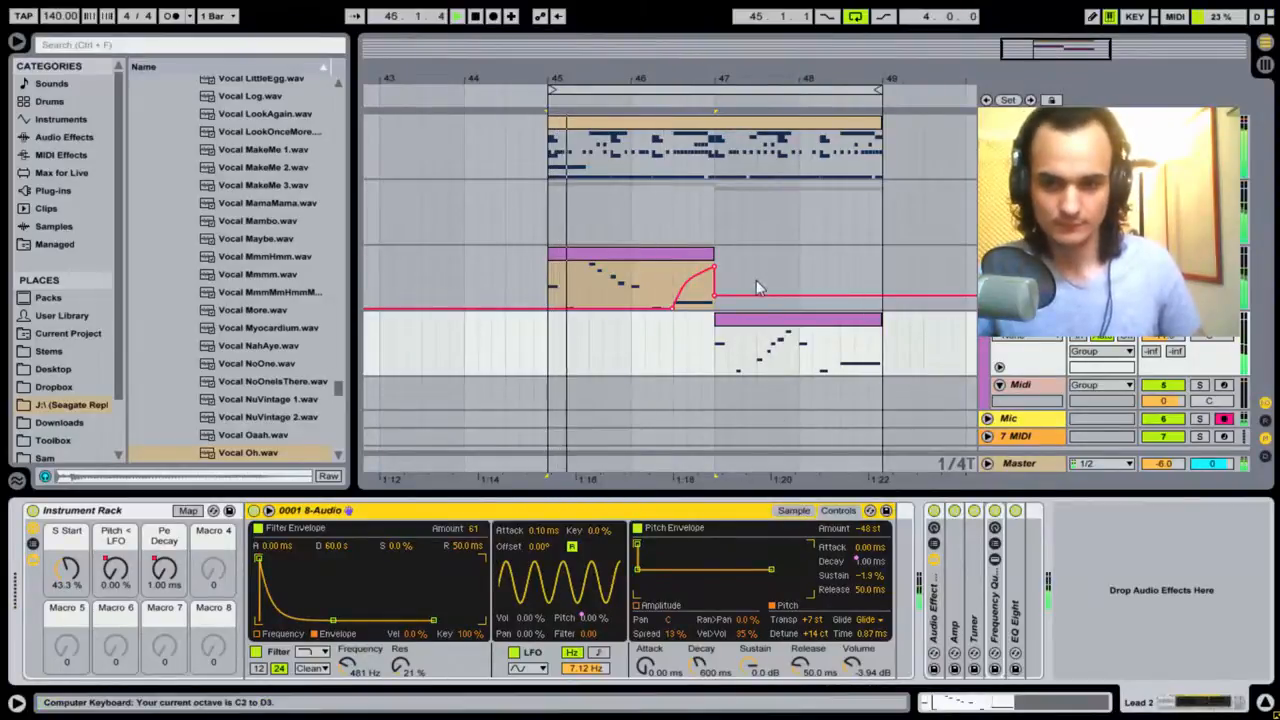
{"action": "left_click", "coordinate": [760, 345]}
{"action": "left_click", "coordinate": [794, 510]}
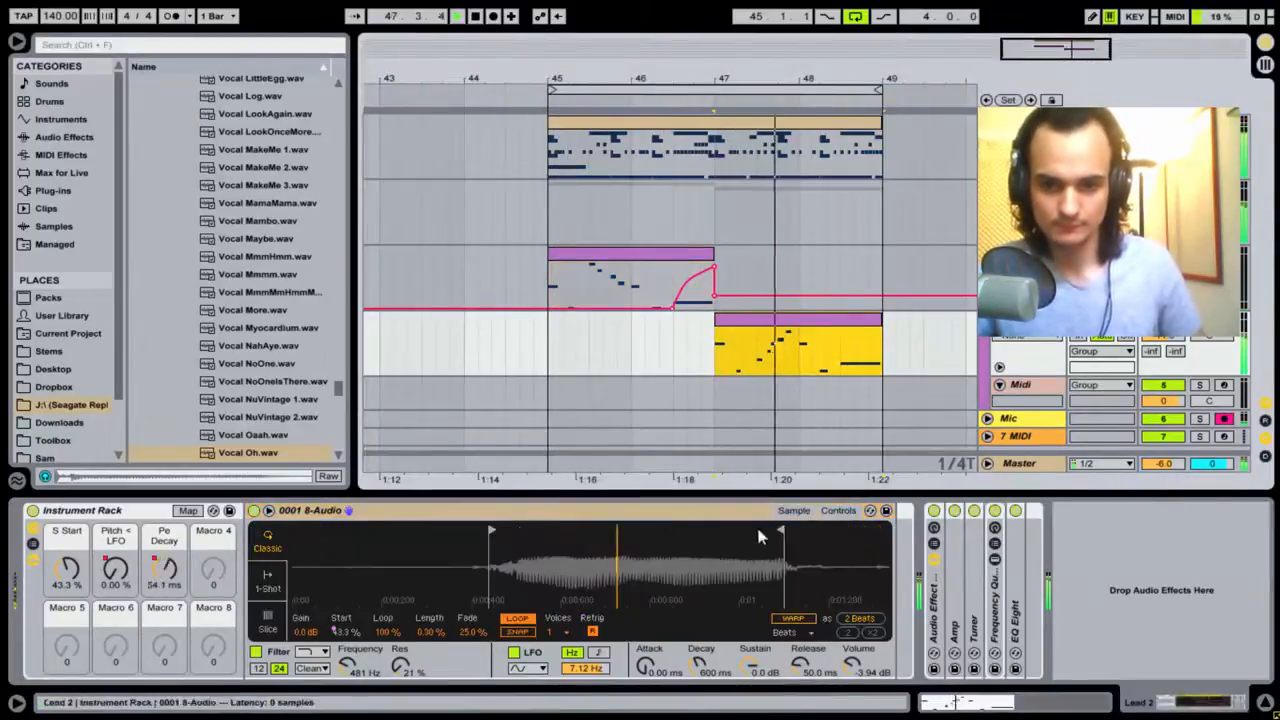
{"action": "key", "text": "space"}
Locate the 0001 8-Audio source file in the browser and replay the Lead 2 clip.
{"action": "right_click", "coordinate": [580, 583]}
{"action": "left_click", "coordinate": [622, 599]}
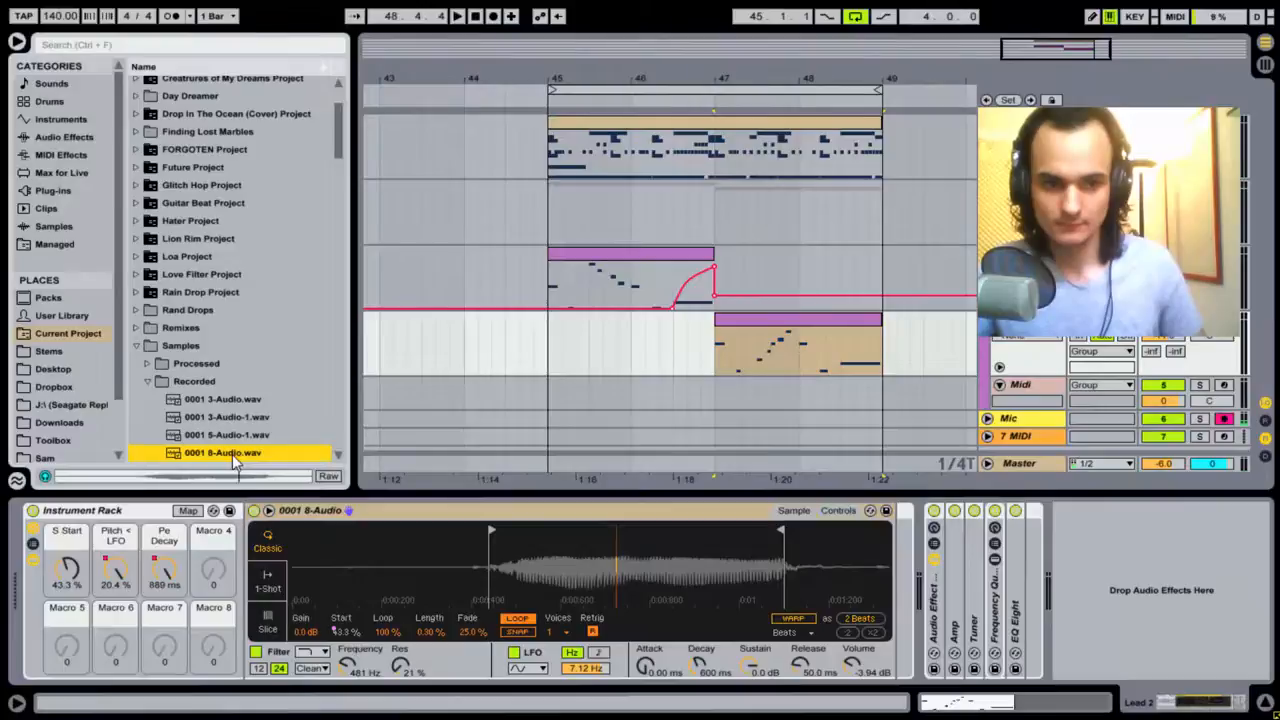
{"action": "key", "text": "space"}
{"action": "key", "text": "space"}
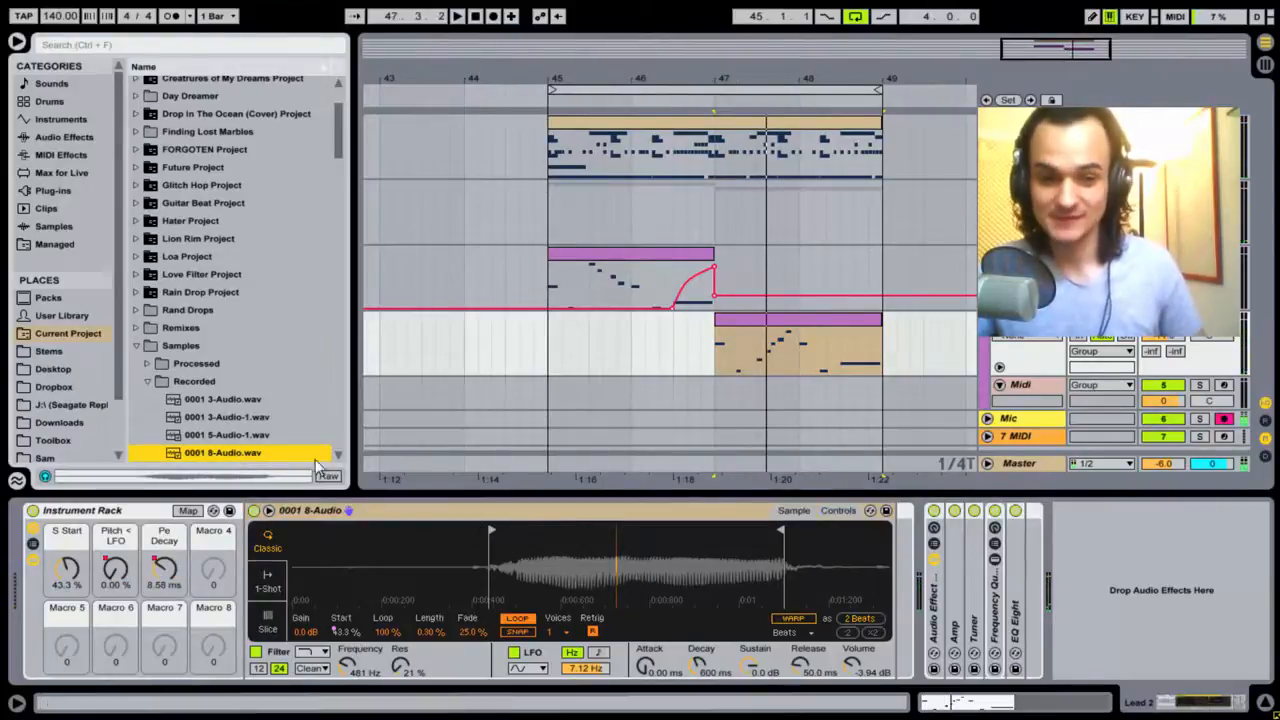
Place 0001 8-Audio.wav on the Mic track after bar 50, play it back, and delete the clip.
{"action": "left_click_drag", "start_coordinate": [250, 458], "coordinate": [907, 417]}
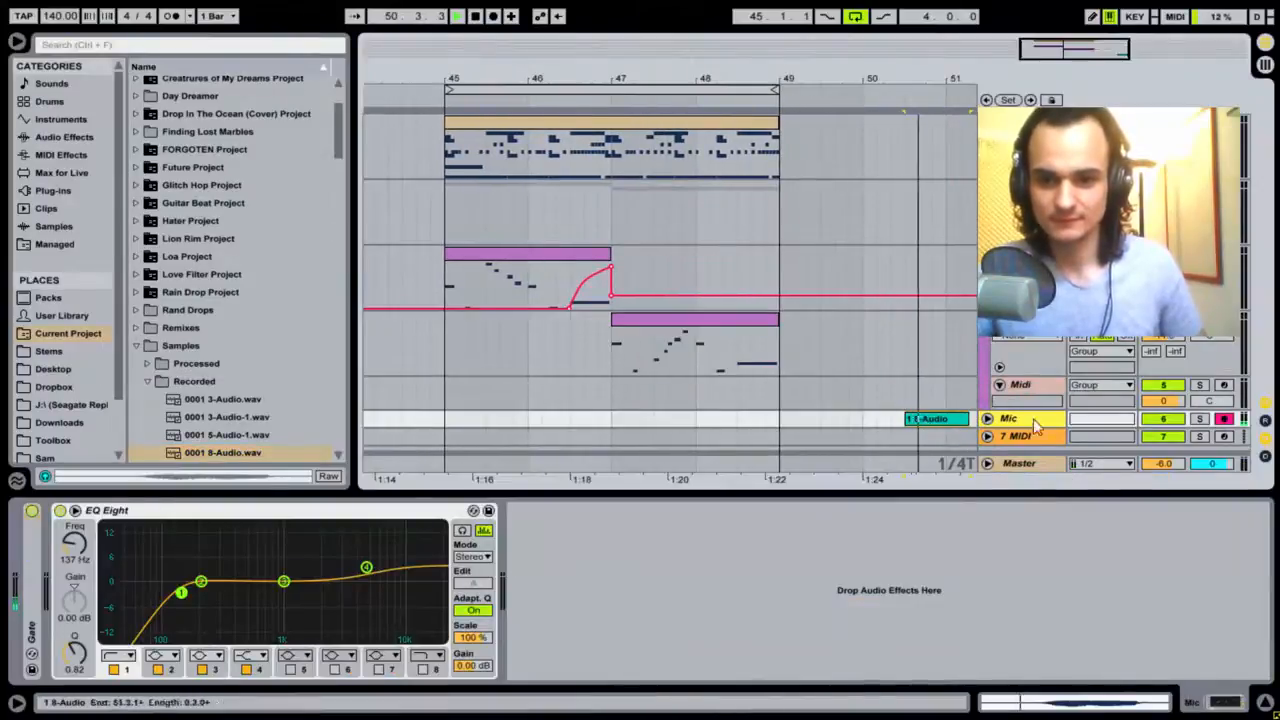
{"action": "key", "text": "space"}
{"action": "left_click", "coordinate": [946, 436]}
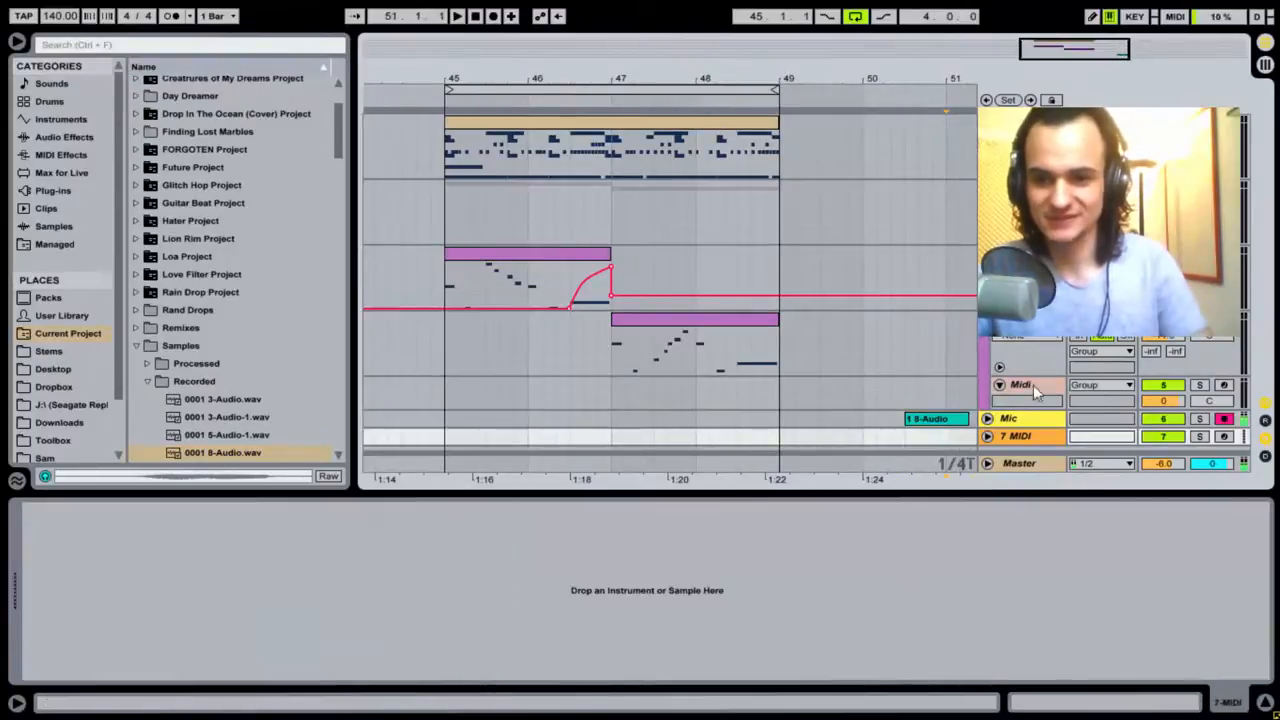
{"action": "left_click", "coordinate": [950, 419]}
{"action": "key", "text": "Delete"}
Examine the loop region of the 0001 8-Audio sample on Lead 2 and set its loop fade to 12.5 %.
{"action": "left_click", "coordinate": [1014, 370]}
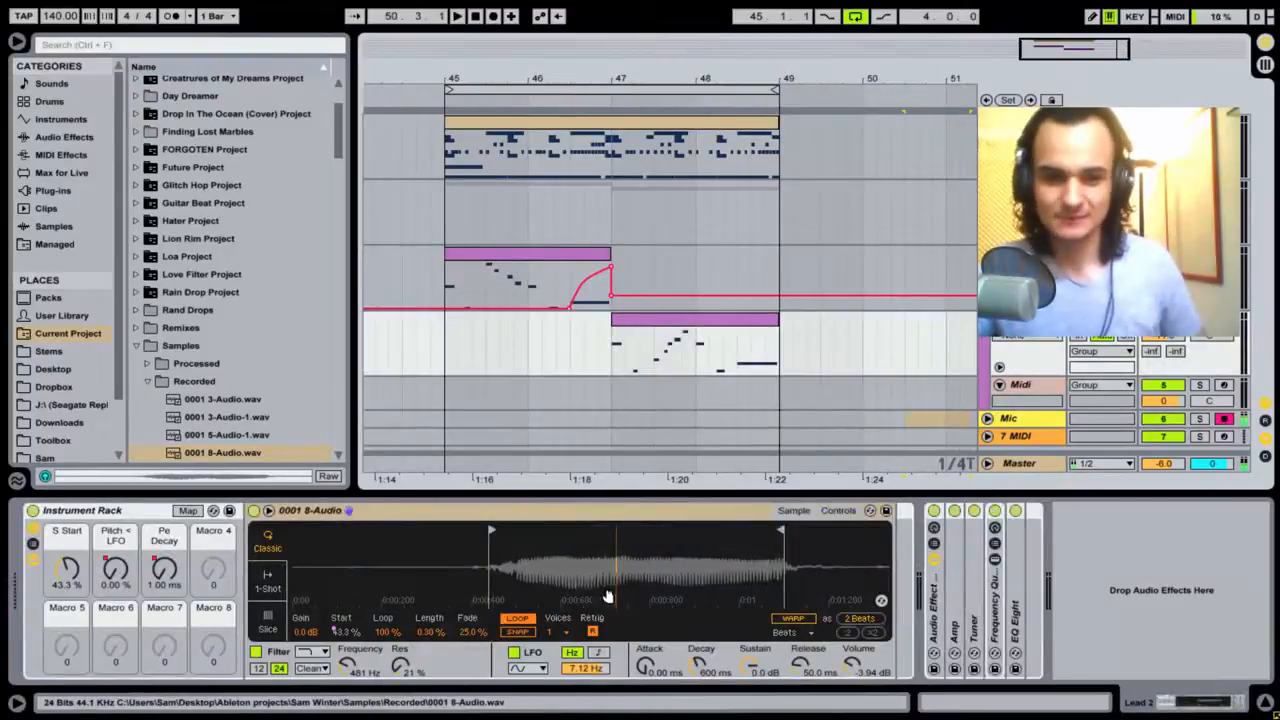
{"action": "left_click_drag", "start_coordinate": [617, 557], "coordinate": [678, 552]}
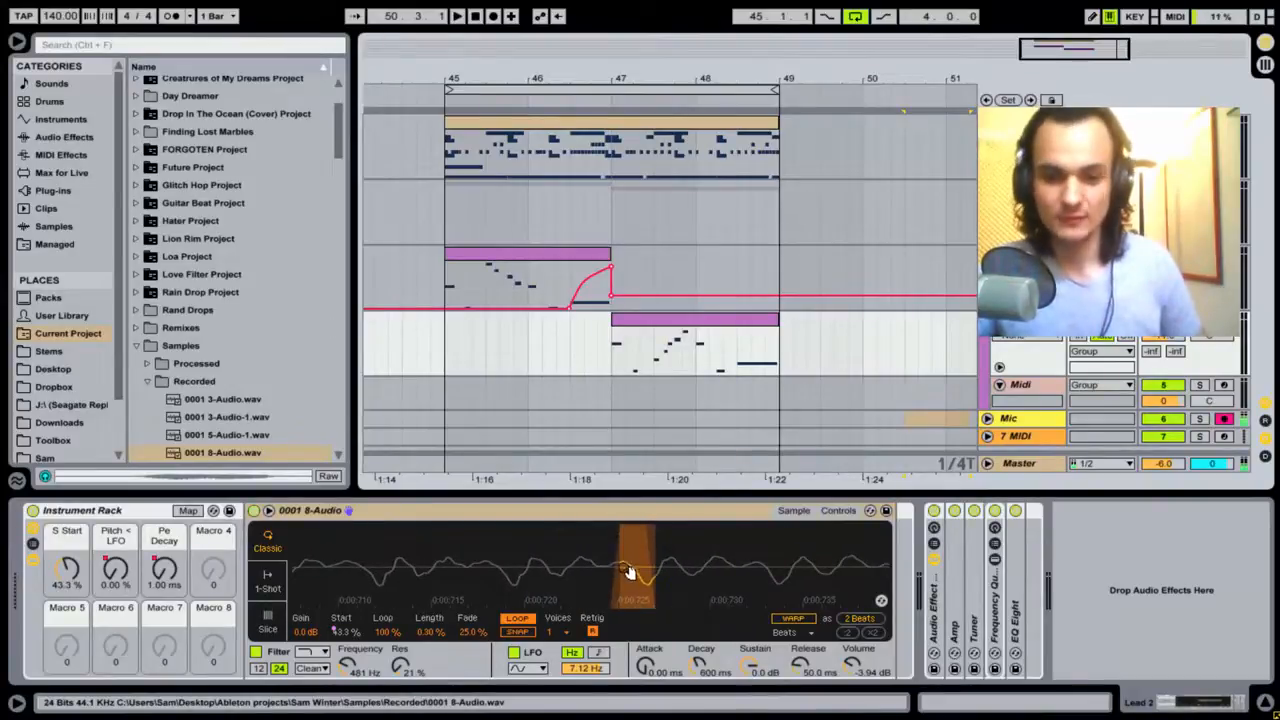
{"action": "left_click_drag", "start_coordinate": [478, 643], "coordinate": [478, 645]}
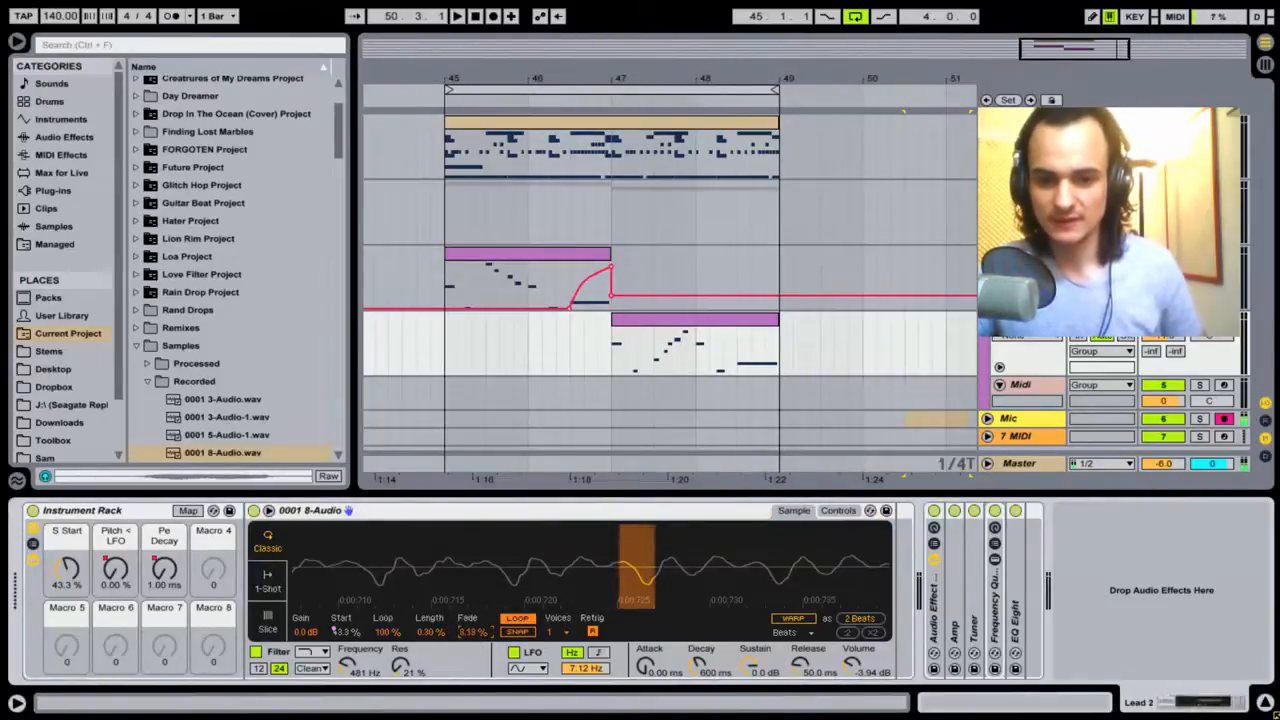
{"action": "left_click_drag", "start_coordinate": [633, 570], "coordinate": [633, 567]}
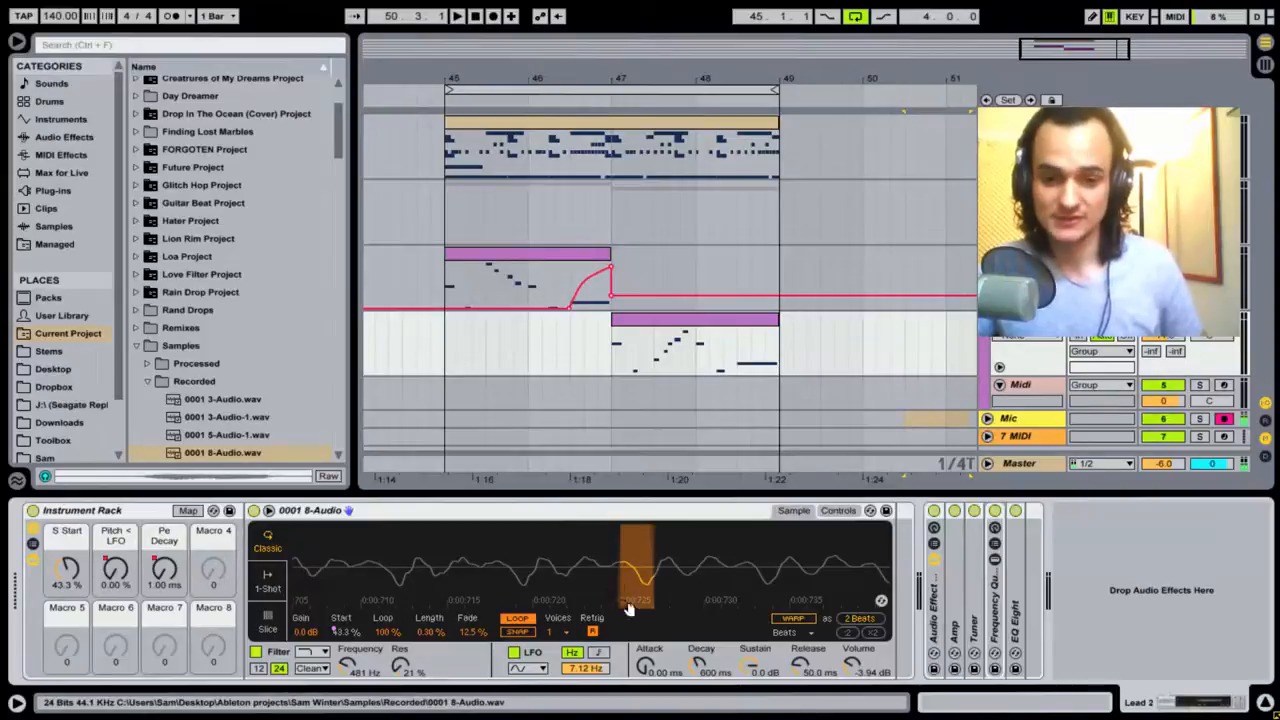
{"action": "left_click_drag", "start_coordinate": [628, 609], "coordinate": [641, 552]}
Inspect the Frequency Quest vowel filter's macros on Lead 2, and fold both the filter and the 0001 8-Audio instrument.
{"action": "left_click", "coordinate": [954, 622]}
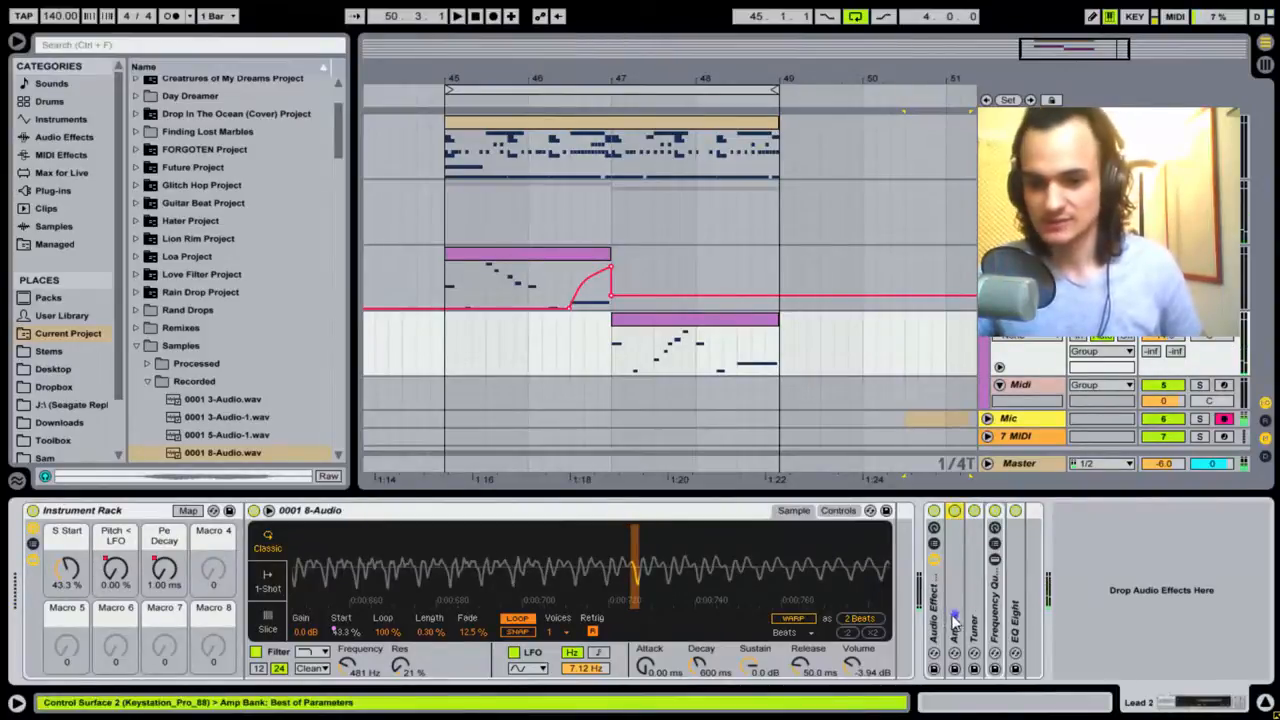
{"action": "double_click", "coordinate": [995, 625]}
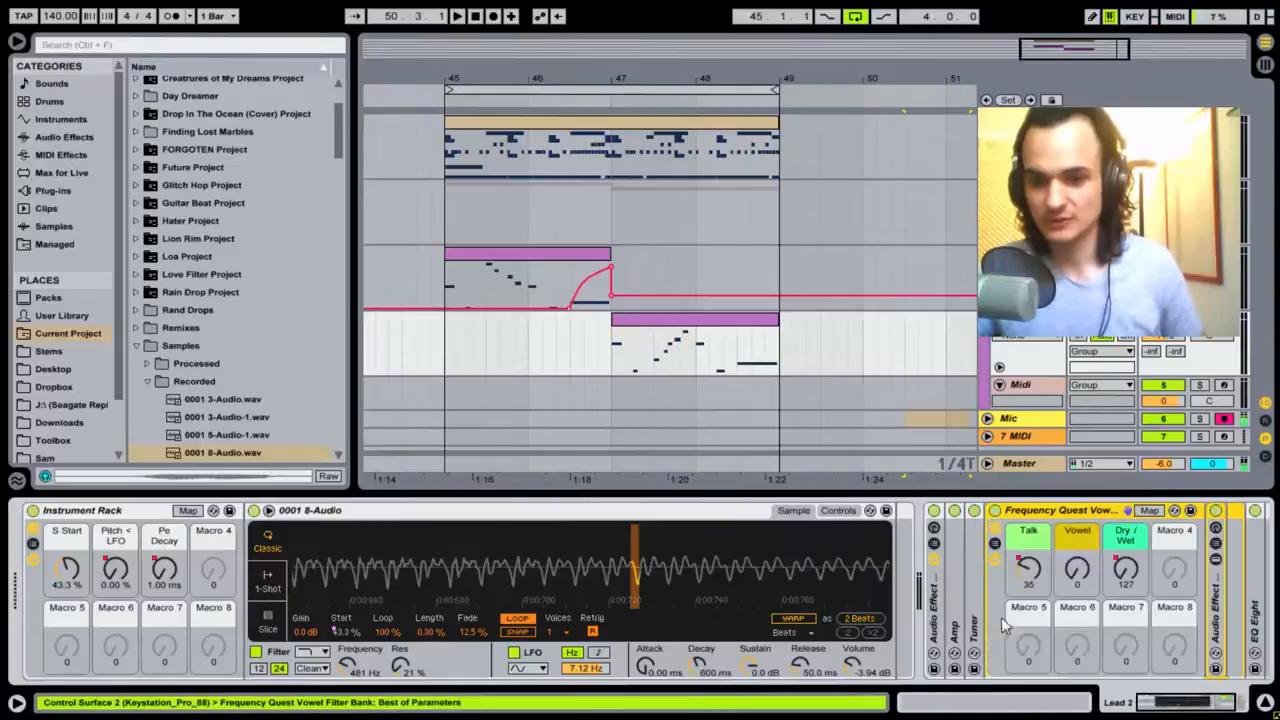
{"action": "double_click", "coordinate": [1098, 510]}
{"action": "double_click", "coordinate": [729, 511]}
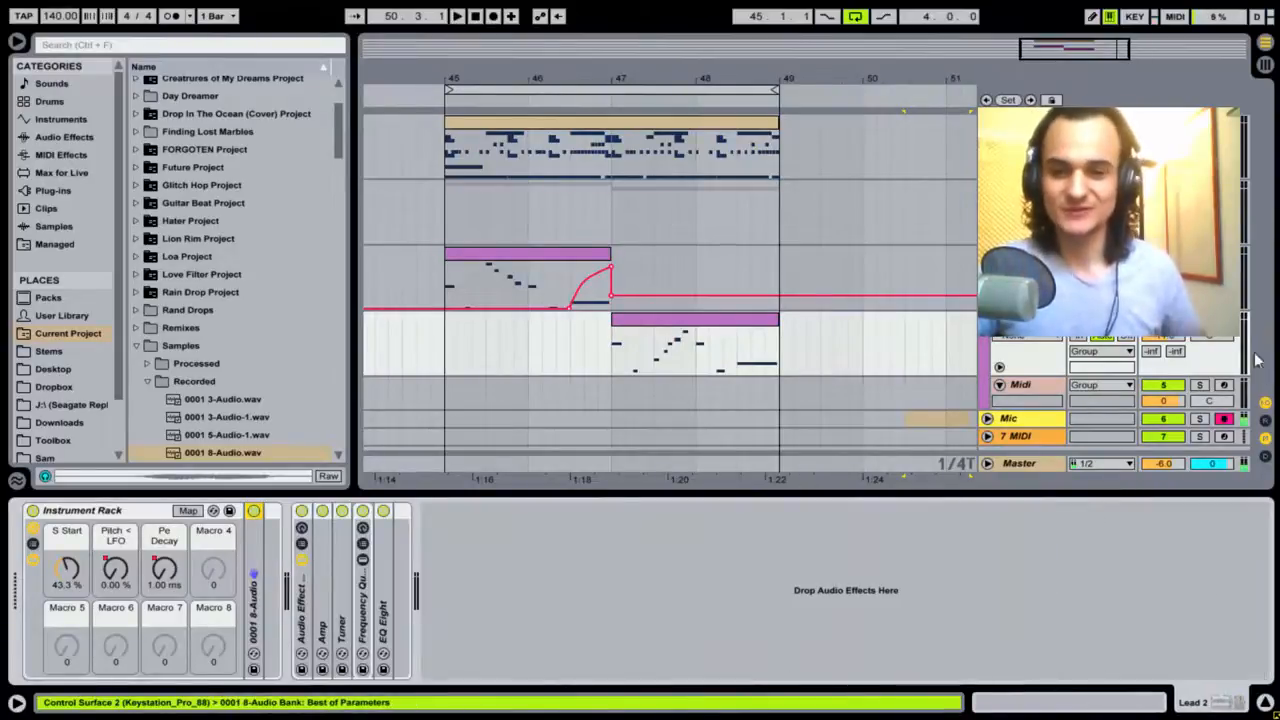
Fold the Lead 2 track and the lead track directly above it in the arrangement.
{"action": "left_click", "coordinate": [1027, 322]}
{"action": "left_click", "coordinate": [999, 320]}
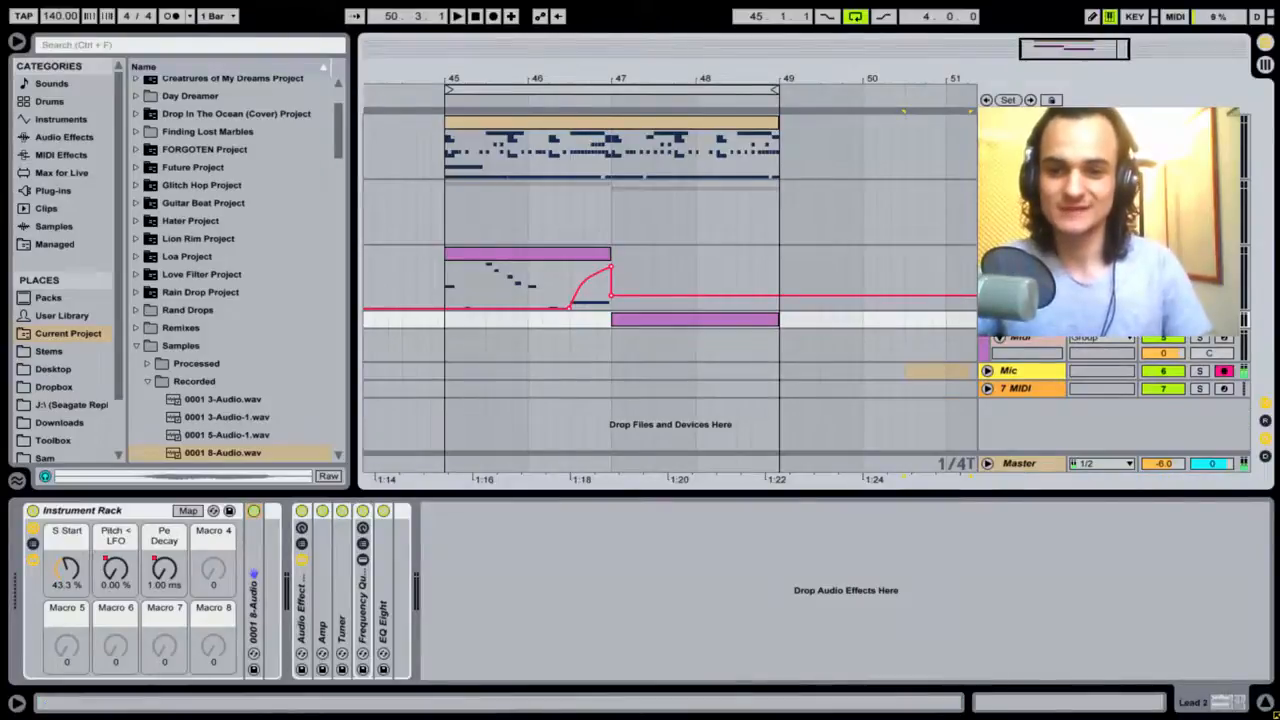
{"action": "left_click", "coordinate": [999, 254]}
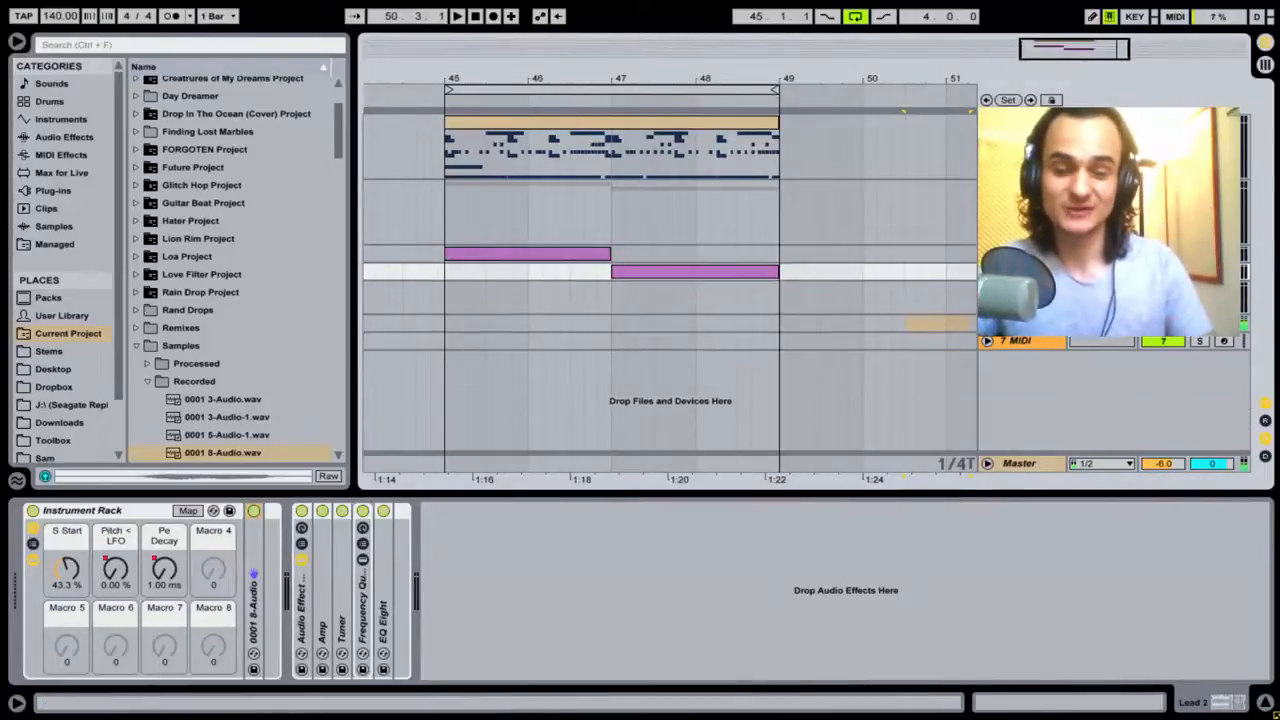